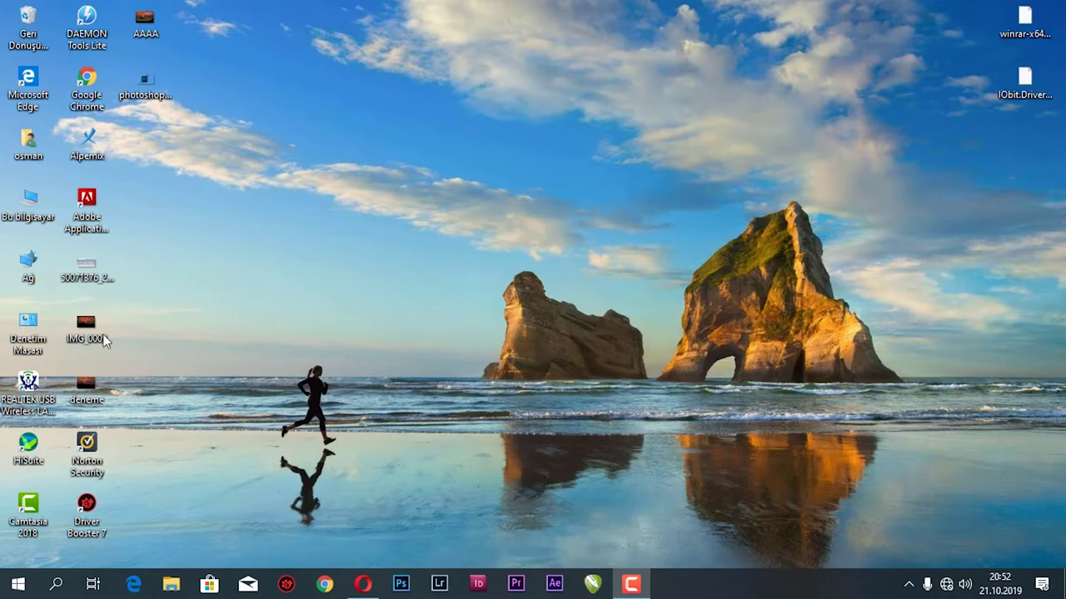
# - Delete the deneme file from the desktop and open the IMG_0009 photo
pyautogui.click(97, 400)
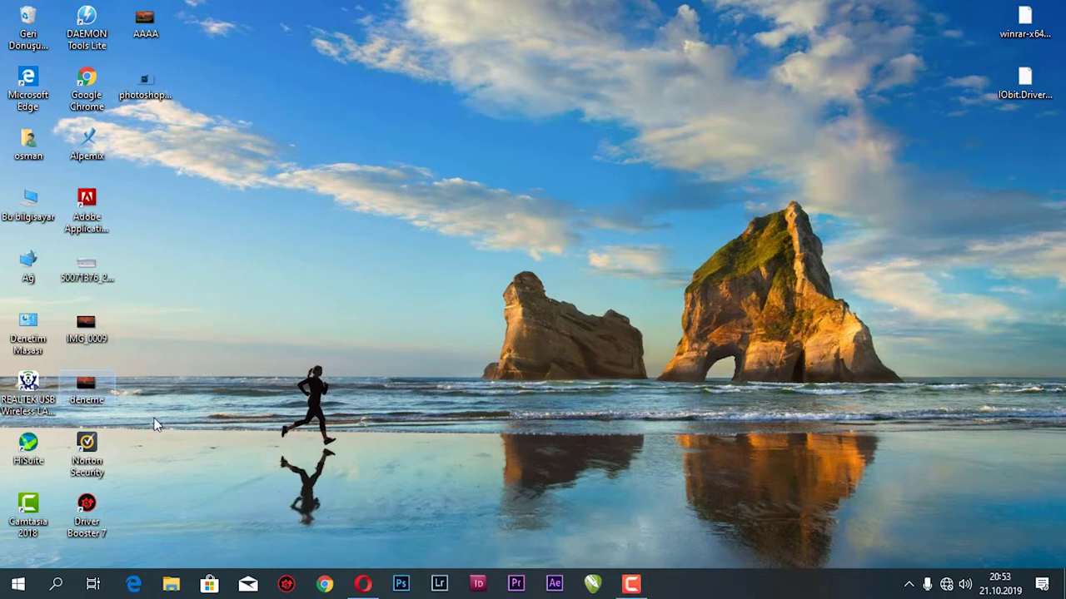
pyautogui.press('Delete')
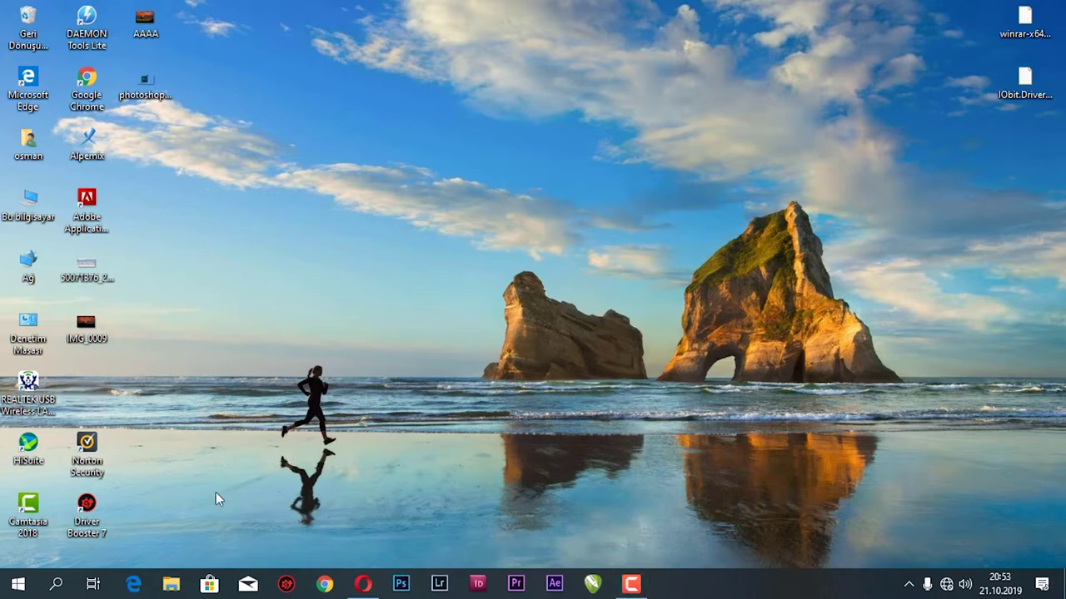
pyautogui.doubleClick(93, 325)
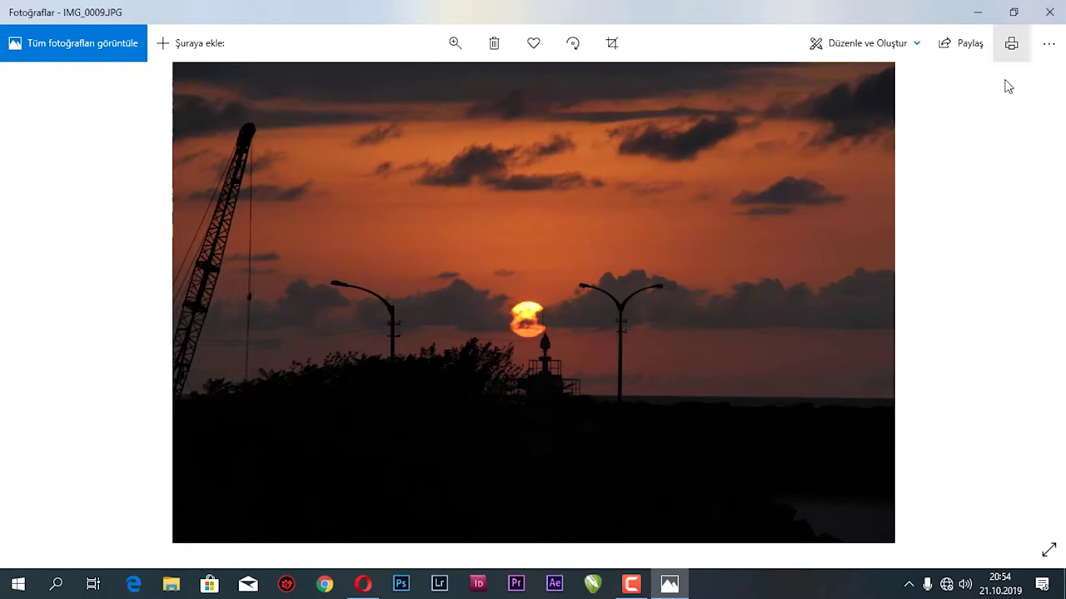
# - Use 'Birlikte aç' to open IMG_0009.JPG in Adobe Photoshop CC 2014
pyautogui.rightClick(588, 221)
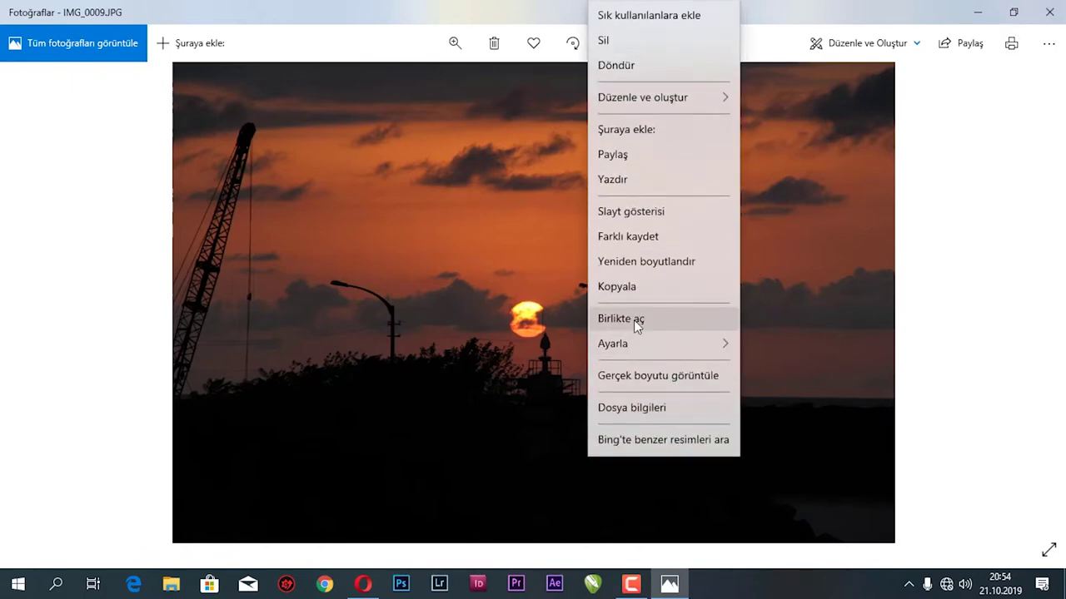
pyautogui.click(633, 319)
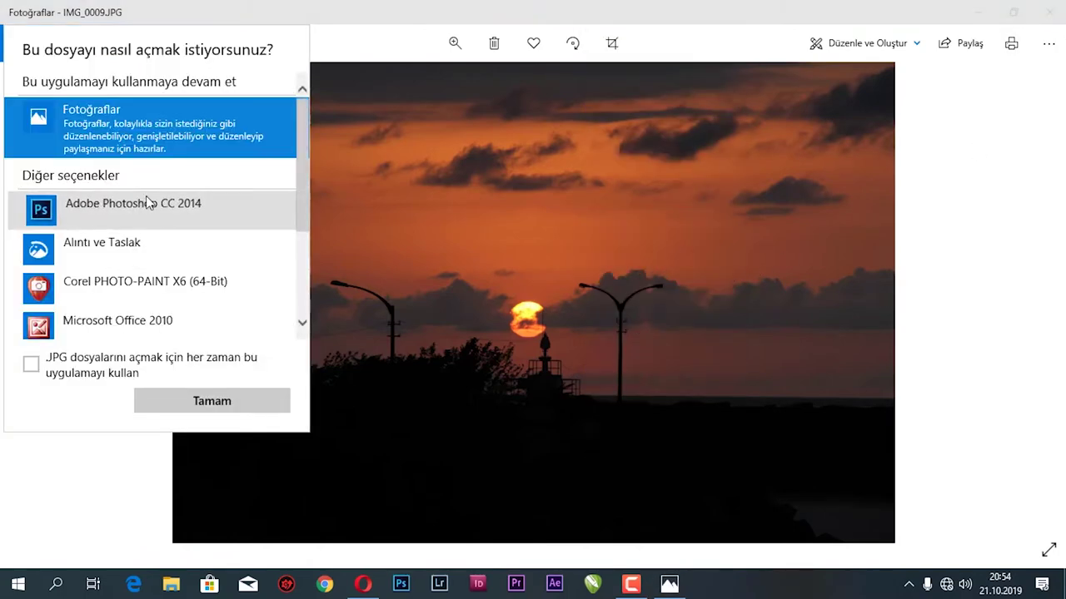
pyautogui.click(142, 206)
pyautogui.click(211, 401)
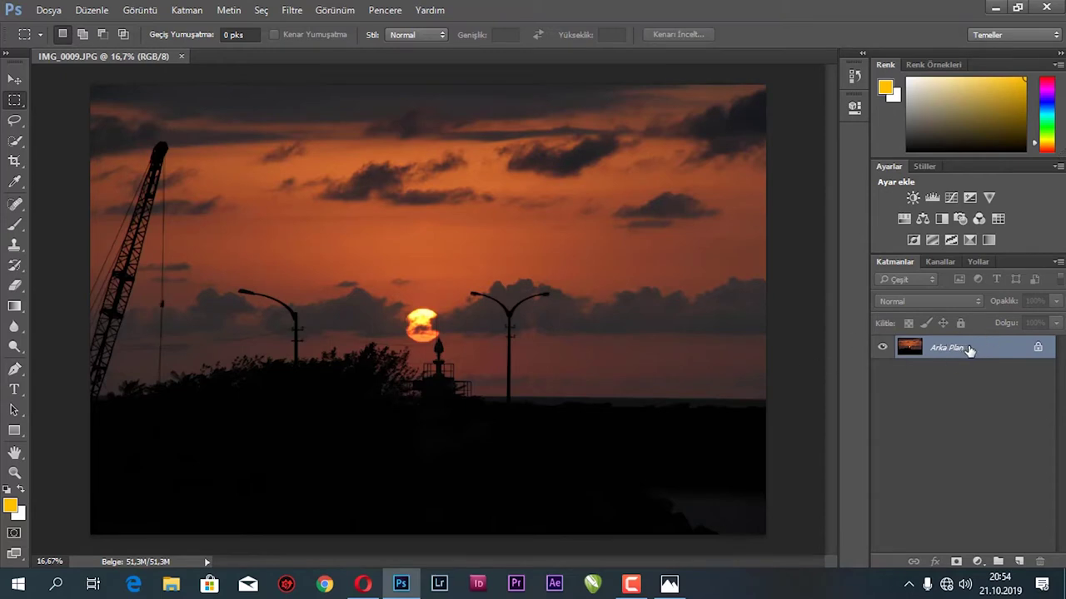
# - Duplicate the Arka Plan layer, name the copy 'deneme', and zoom to 100%
pyautogui.moveTo(979, 349); pyautogui.dragTo(1020, 562)
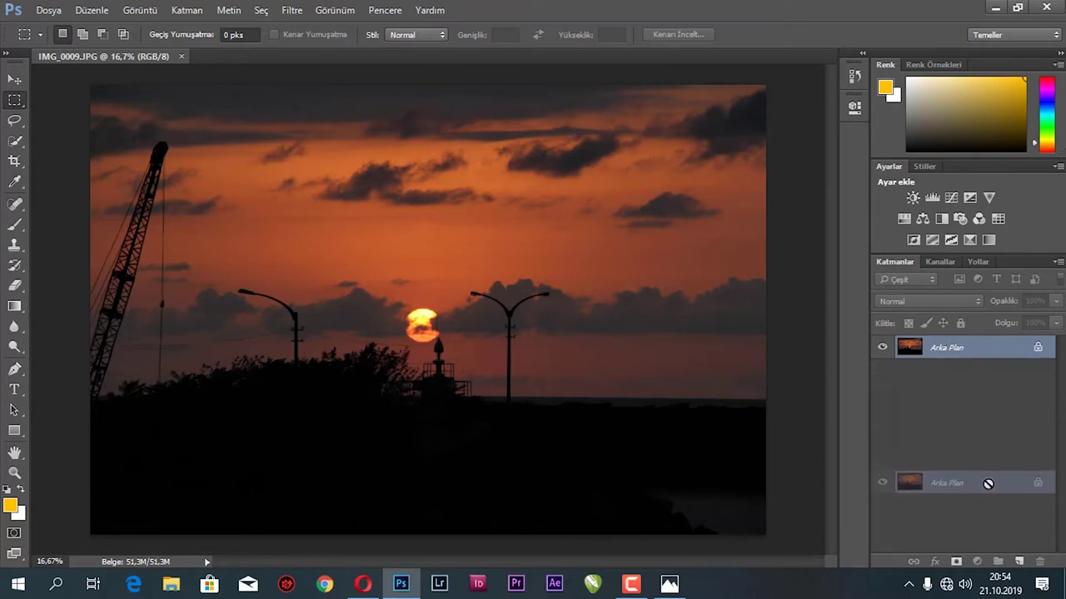
pyautogui.moveTo(1020, 561); pyautogui.dragTo(1020, 562)
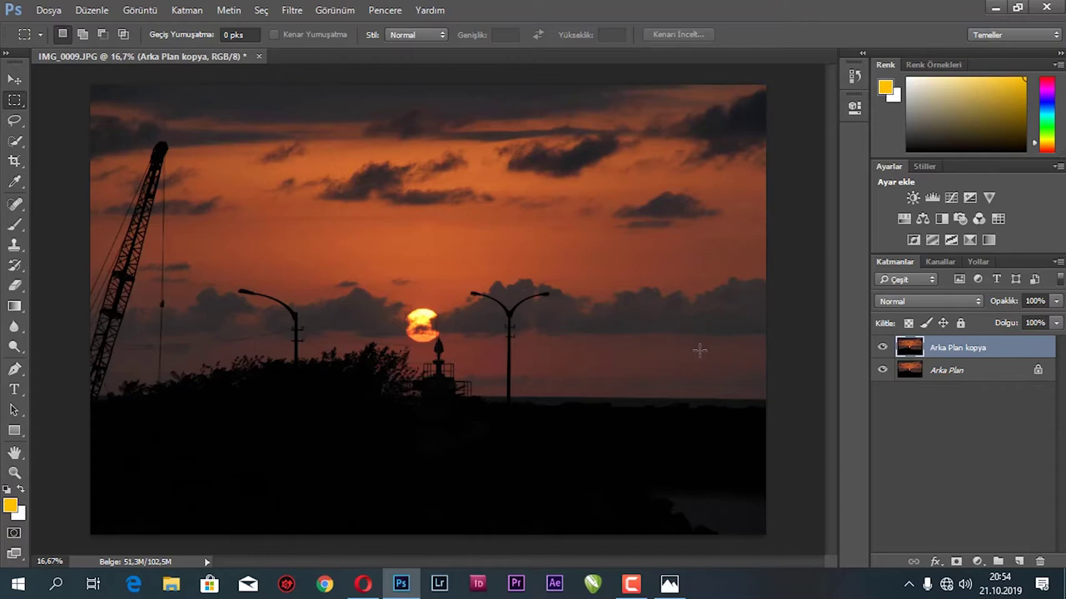
pyautogui.doubleClick(977, 350)
pyautogui.write('deneme')
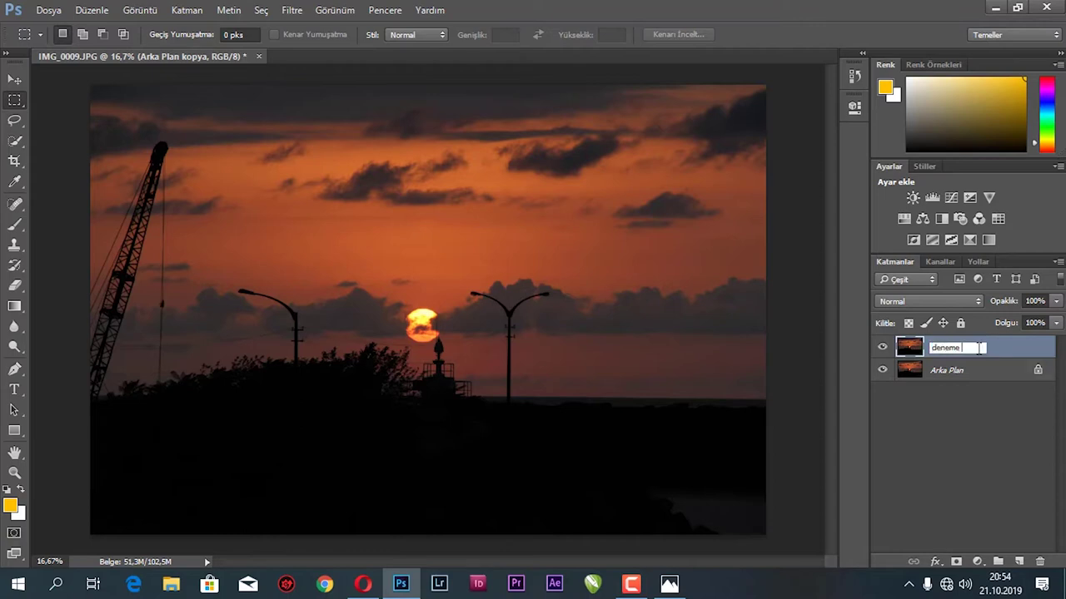
pyautogui.press('Return')
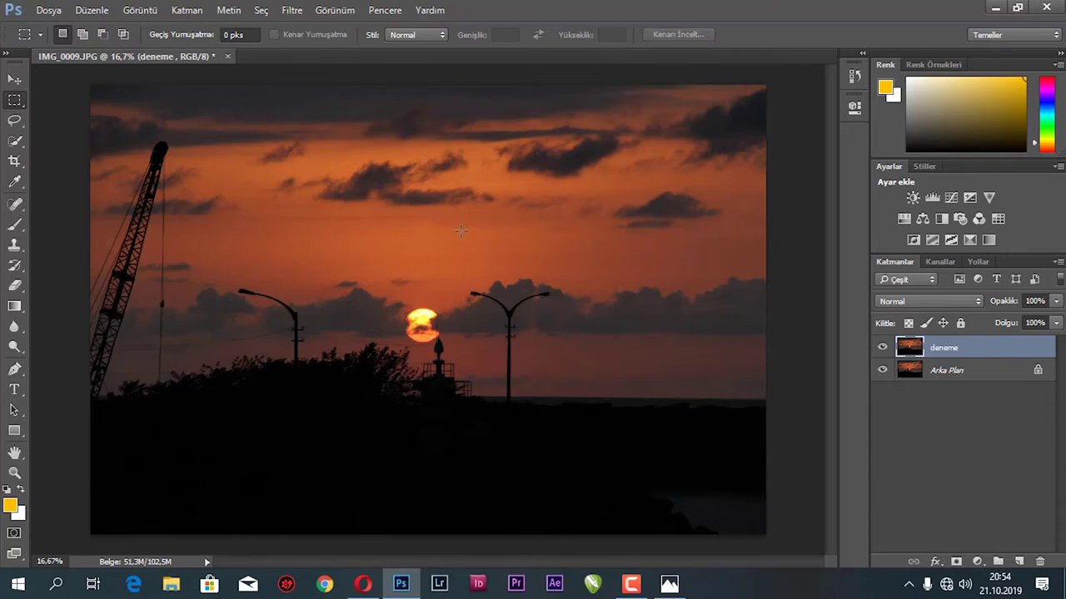
pyautogui.hotkey('ctrl', '+')
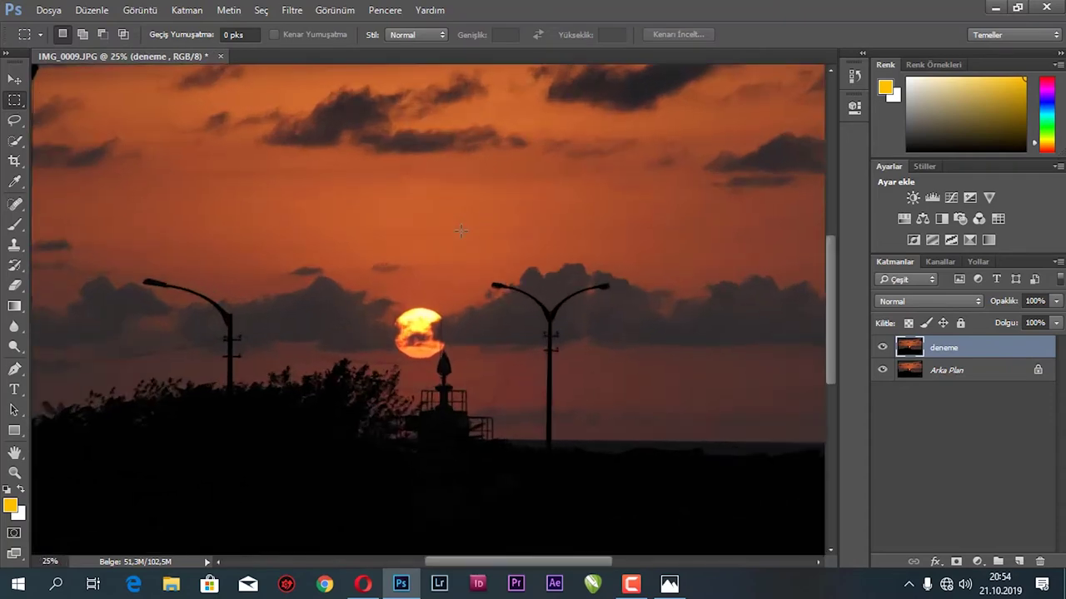
pyautogui.hotkey('ctrl', '+')
pyautogui.hotkey('ctrl', '+')
pyautogui.hotkey('ctrl', '+')
pyautogui.hotkey('ctrl', '+')
# - Pan and zoom to 66.7% to inspect the sun and street lamps
pyautogui.moveTo(623, 372)
pyautogui.mouseDown()
pyautogui.moveTo(477, 267)
pyautogui.moveTo(519, 416)
pyautogui.moveTo(625, 319)
pyautogui.moveTo(517, 394)
pyautogui.moveTo(502, 373)
pyautogui.mouseUp()
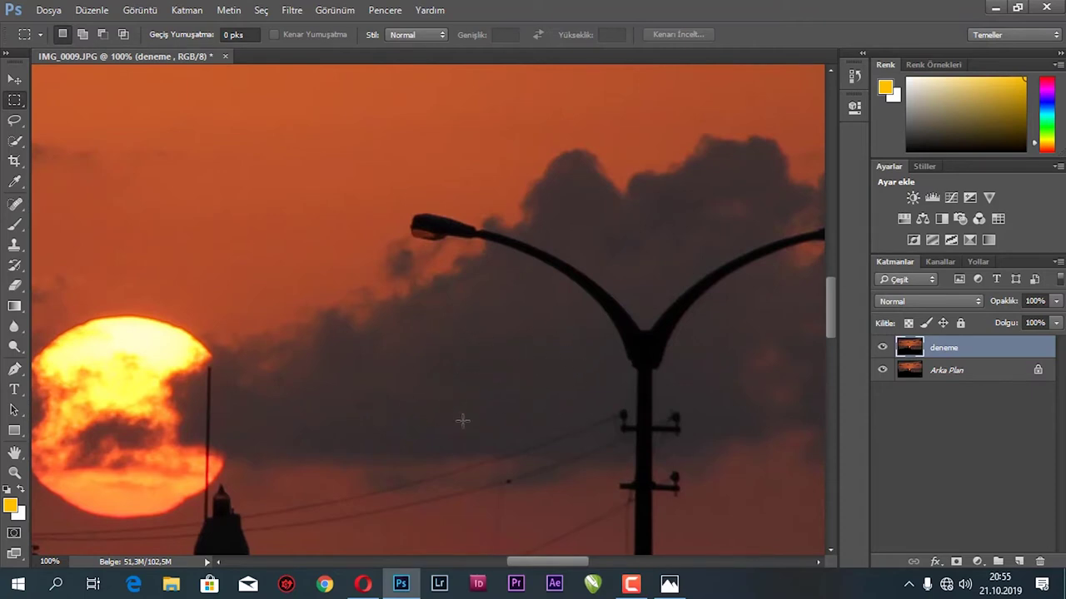
pyautogui.hotkey('ctrl', '-')
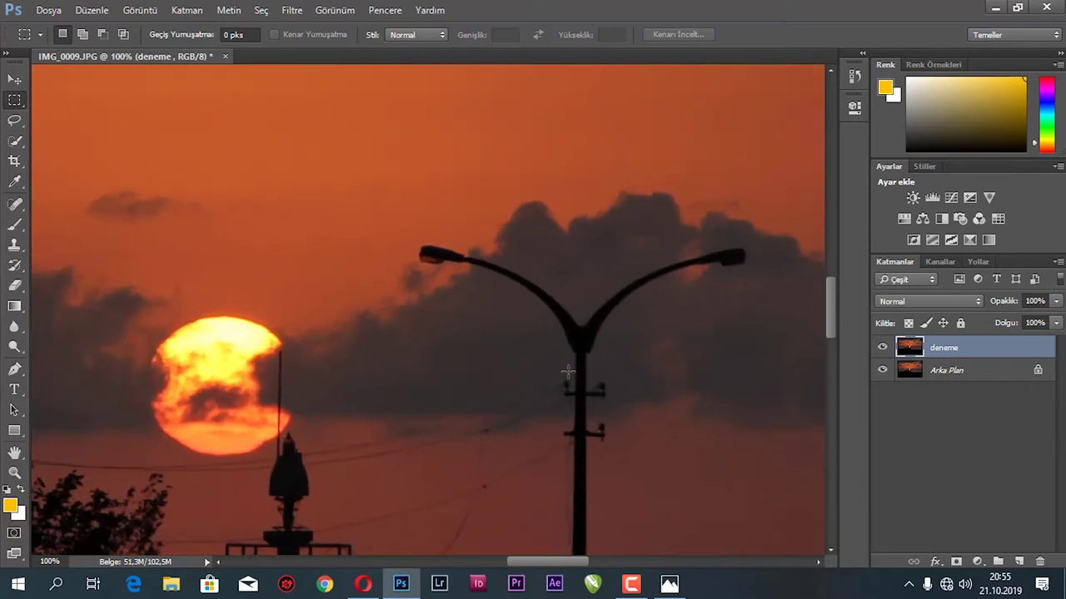
pyautogui.hotkey('ctrl', '-')
pyautogui.hotkey('ctrl', '-')
pyautogui.hotkey('ctrl', '-')
pyautogui.hotkey('ctrl', '-')
pyautogui.hotkey('ctrl', '+')
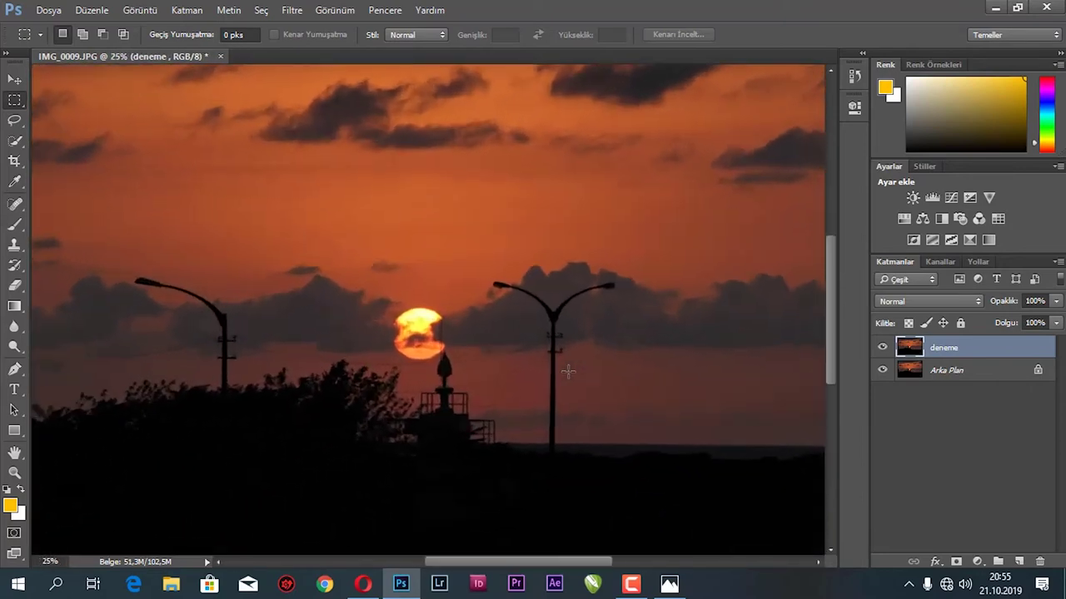
pyautogui.hotkey('ctrl', '+')
pyautogui.hotkey('ctrl', '+')
pyautogui.hotkey('ctrl', '+')
pyautogui.hotkey('ctrl', '+')
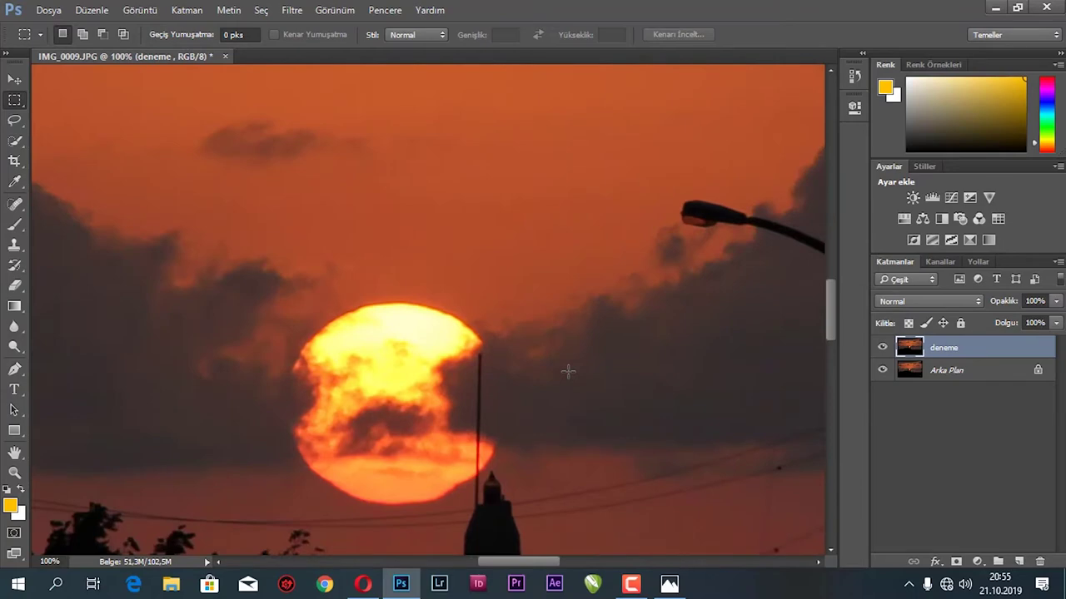
pyautogui.hotkey('ctrl', '-')
pyautogui.hotkey('ctrl', '-')
pyautogui.hotkey('ctrl', '+')
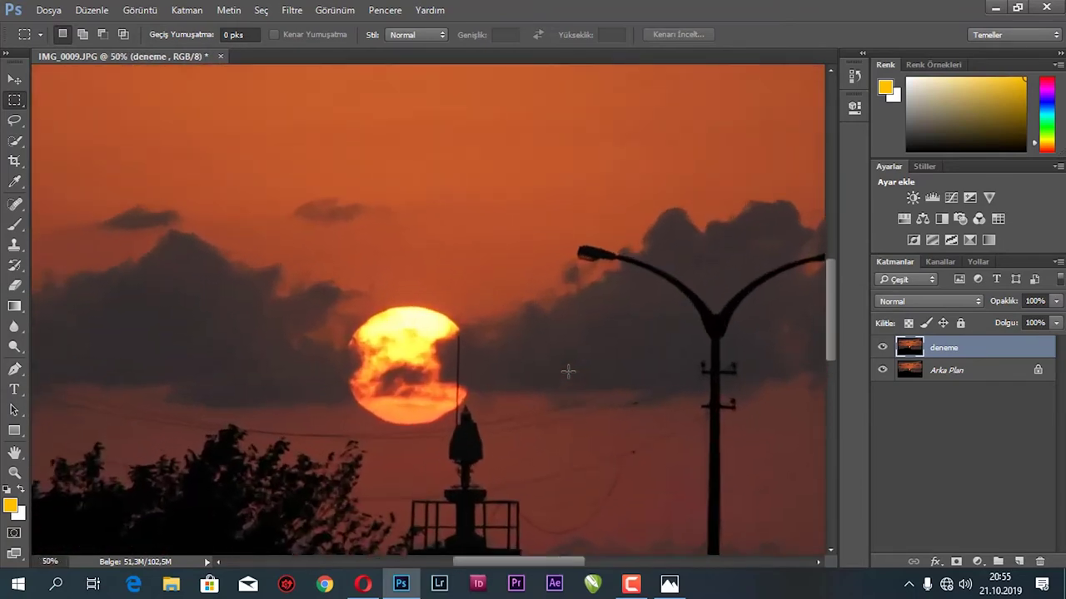
pyautogui.hotkey('ctrl', '+')
pyautogui.click(290, 16)
pyautogui.moveTo(350, 338)
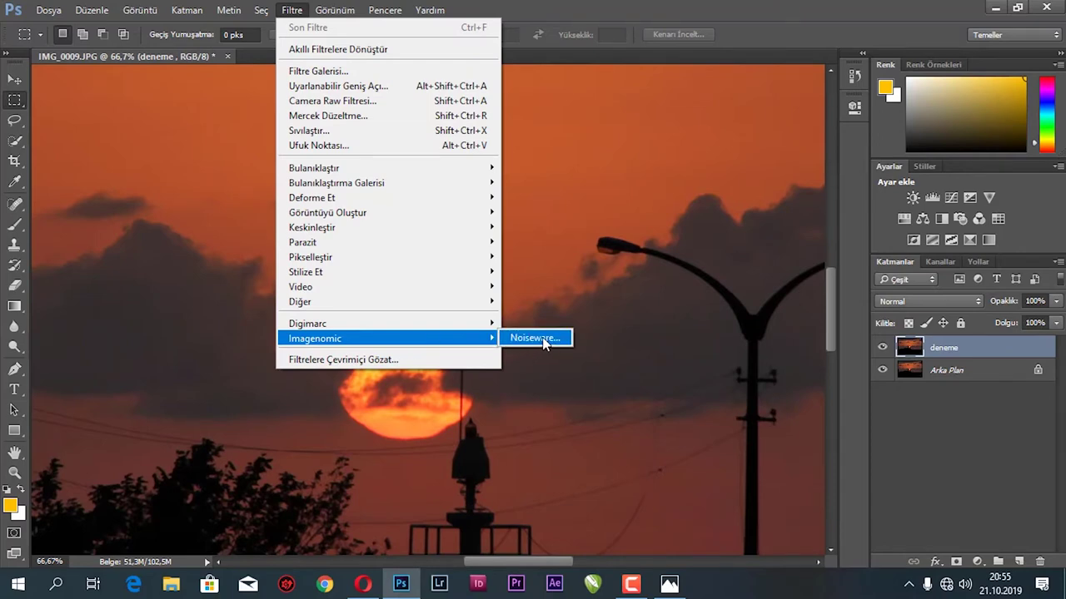
# - Run Imagenomic Noiseware with Luminance and Color noise reduction at 100%
pyautogui.click(533, 339)
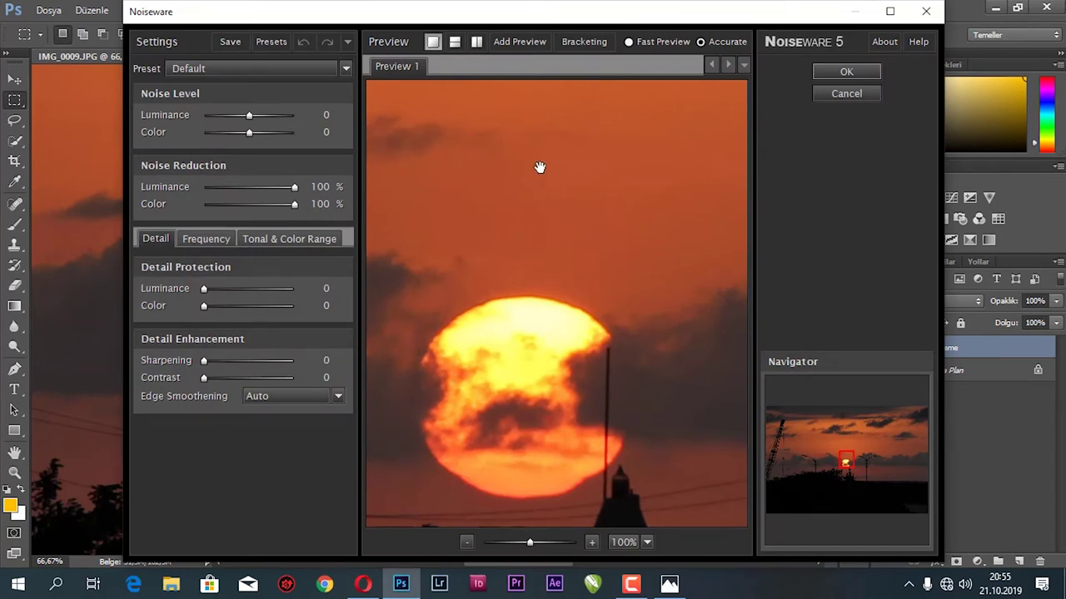
pyautogui.doubleClick(305, 187)
pyautogui.write('16')
pyautogui.doubleClick(316, 186)
pyautogui.write('100')
pyautogui.moveTo(611, 353)
pyautogui.mouseDown()
pyautogui.moveTo(483, 357)
pyautogui.moveTo(459, 247)
pyautogui.moveTo(531, 295)
pyautogui.moveTo(485, 340)
pyautogui.moveTo(542, 286)
pyautogui.moveTo(514, 309)
pyautogui.moveTo(577, 296)
pyautogui.moveTo(571, 288)
pyautogui.moveTo(594, 267)
pyautogui.moveTo(674, 252)
pyautogui.mouseUp()
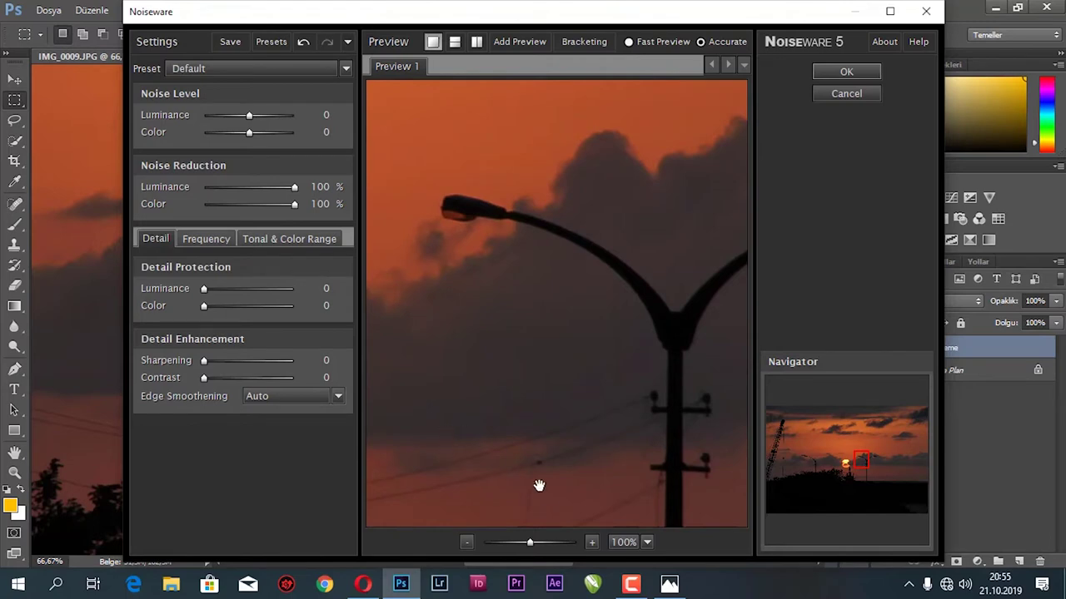
pyautogui.click(845, 73)
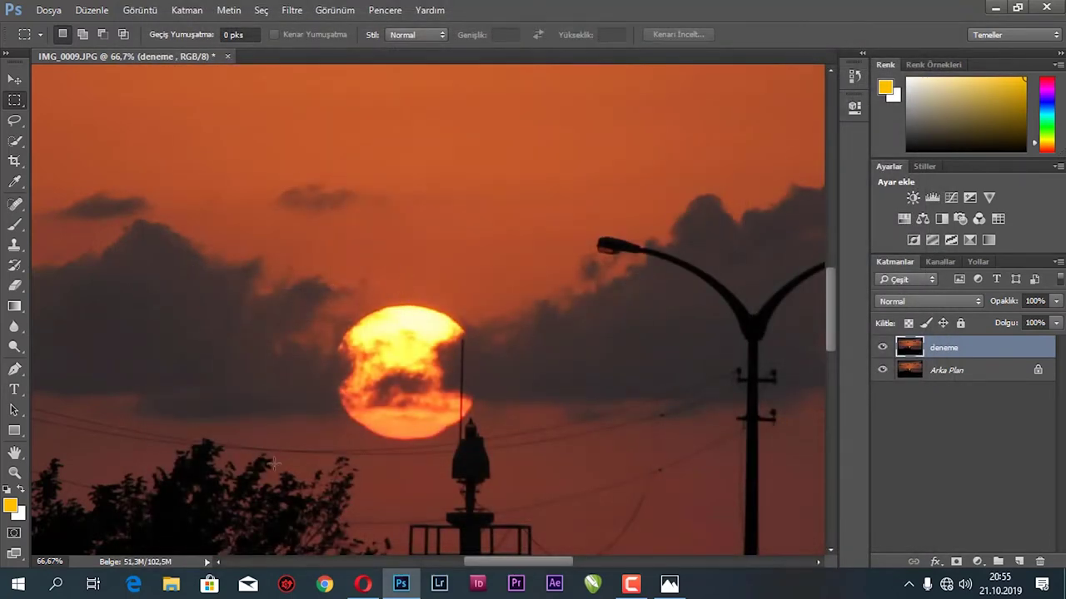
# - Zoom to 200% and content-aware fill a rectangle around the street lamp head
pyautogui.hotkey('ctrl', '+')
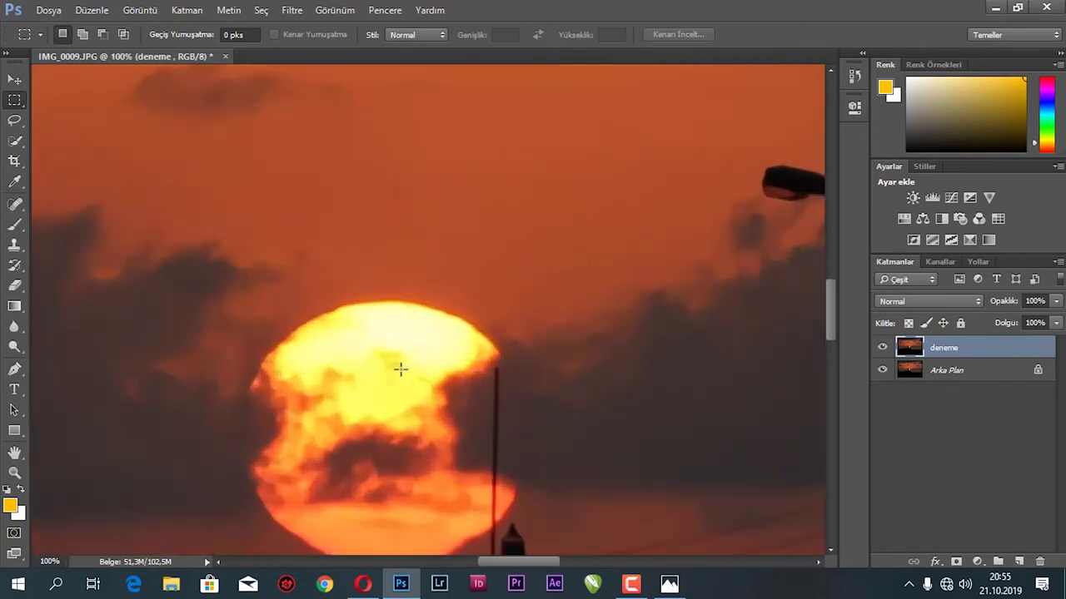
pyautogui.hotkey('ctrl', '+')
pyautogui.moveTo(465, 310); pyautogui.dragTo(442, 304)
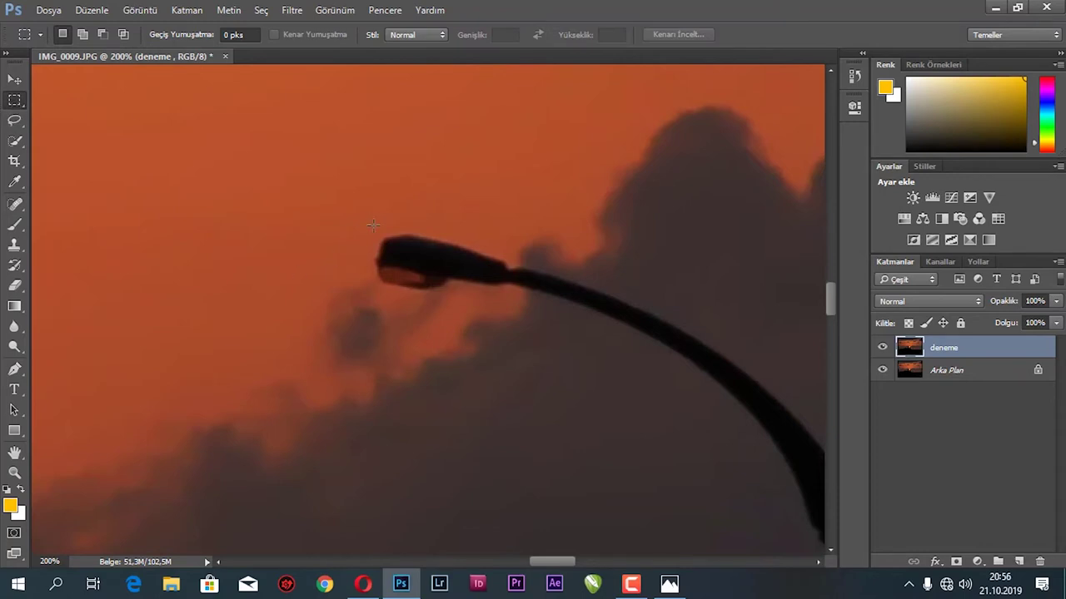
pyautogui.moveTo(359, 218); pyautogui.dragTo(517, 304)
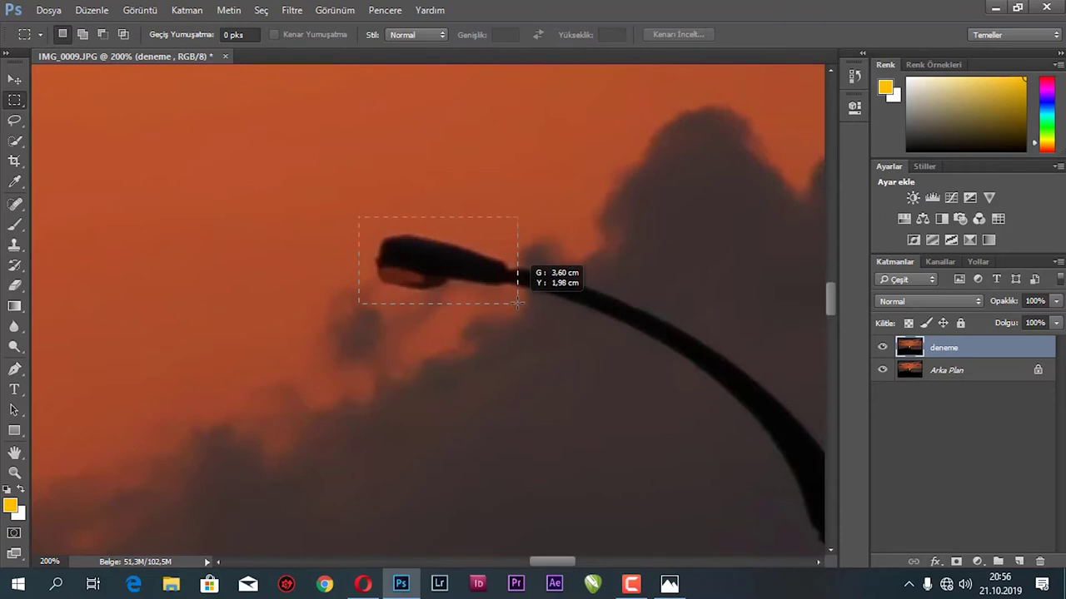
pyautogui.click(92, 11)
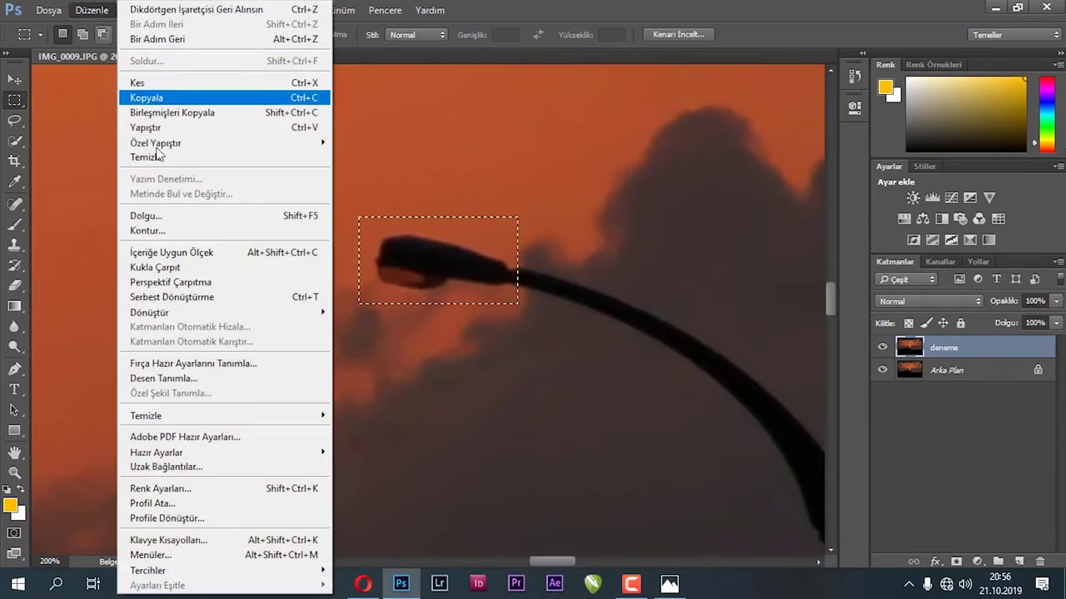
pyautogui.click(149, 220)
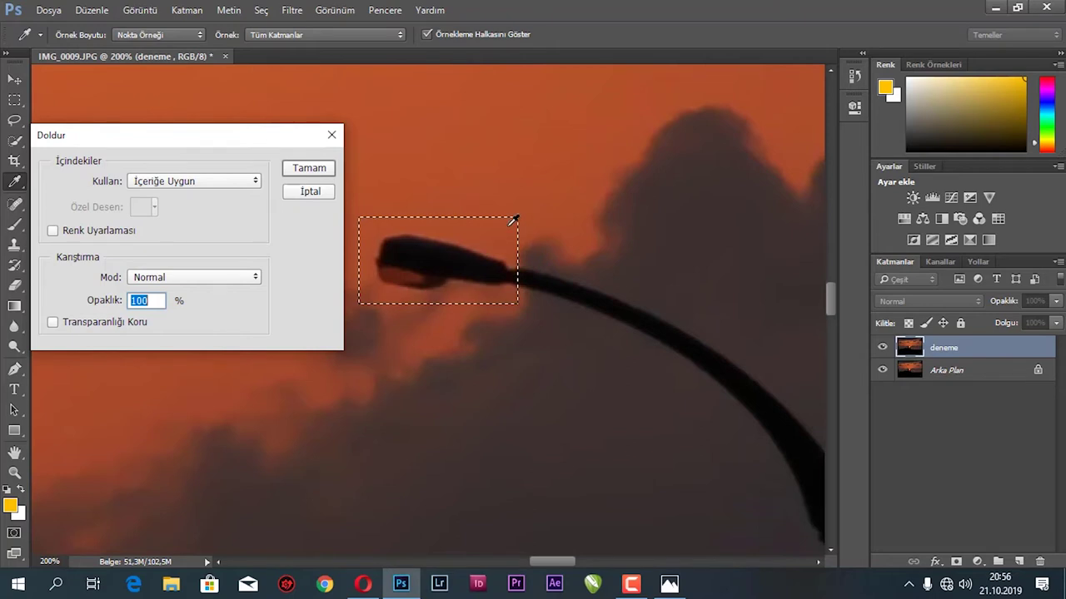
pyautogui.click(308, 169)
pyautogui.press('m')
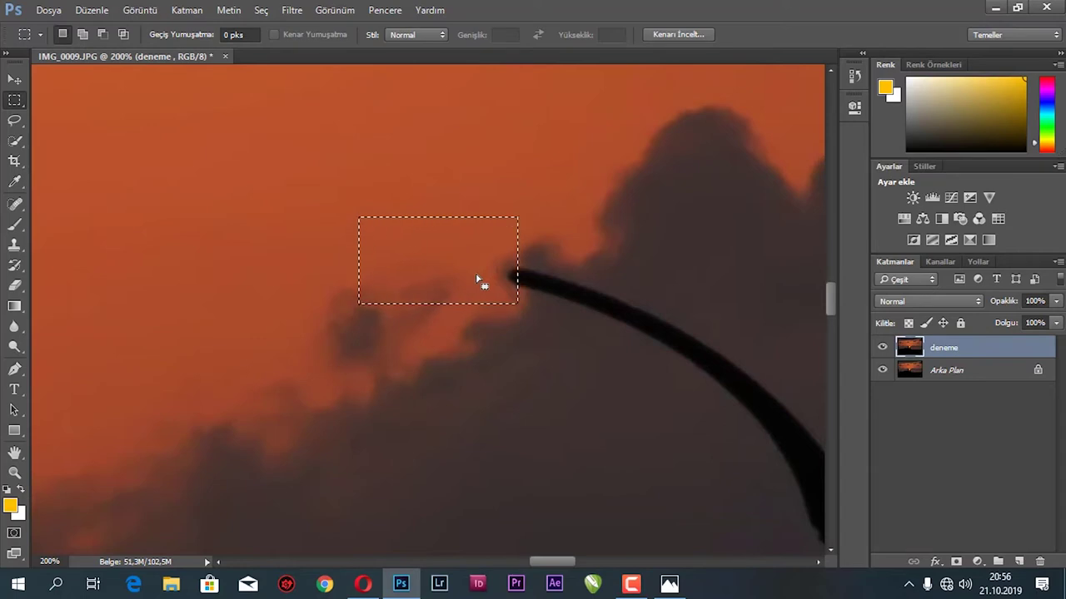
# - Undo that fill and redo the content-aware fill on a reselected lamp-head area
pyautogui.hotkey('ctrl', 'z')
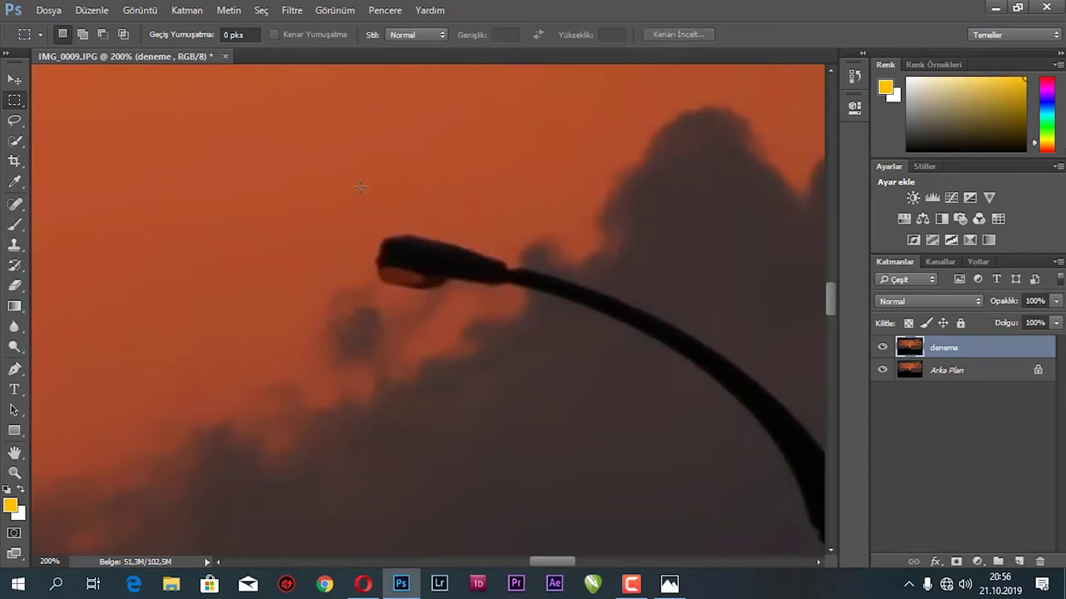
pyautogui.moveTo(363, 214); pyautogui.dragTo(512, 309)
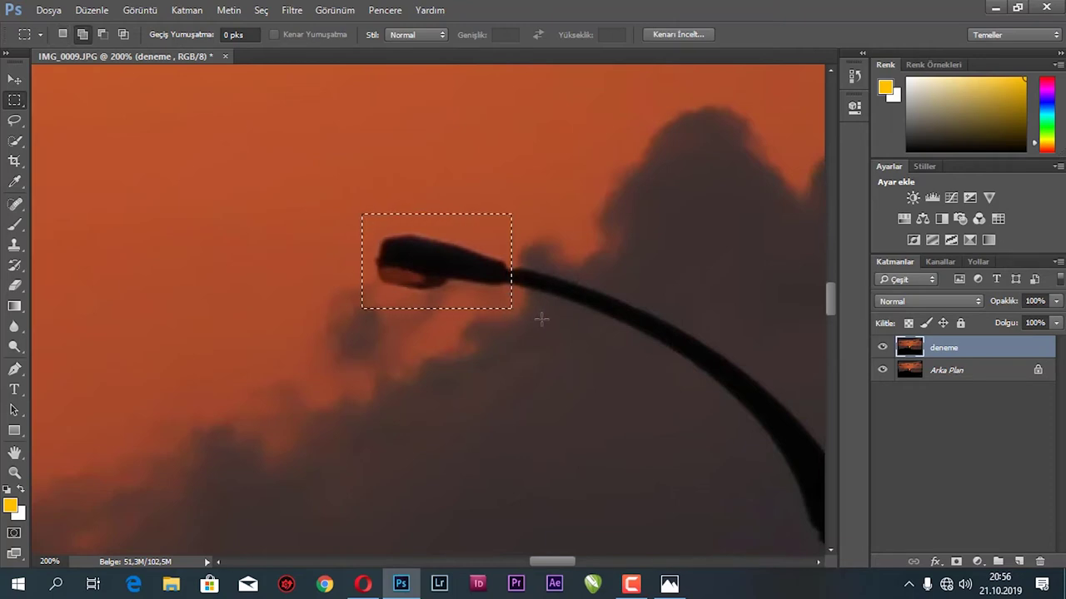
pyautogui.hotkey('shift', 'BackSpace')
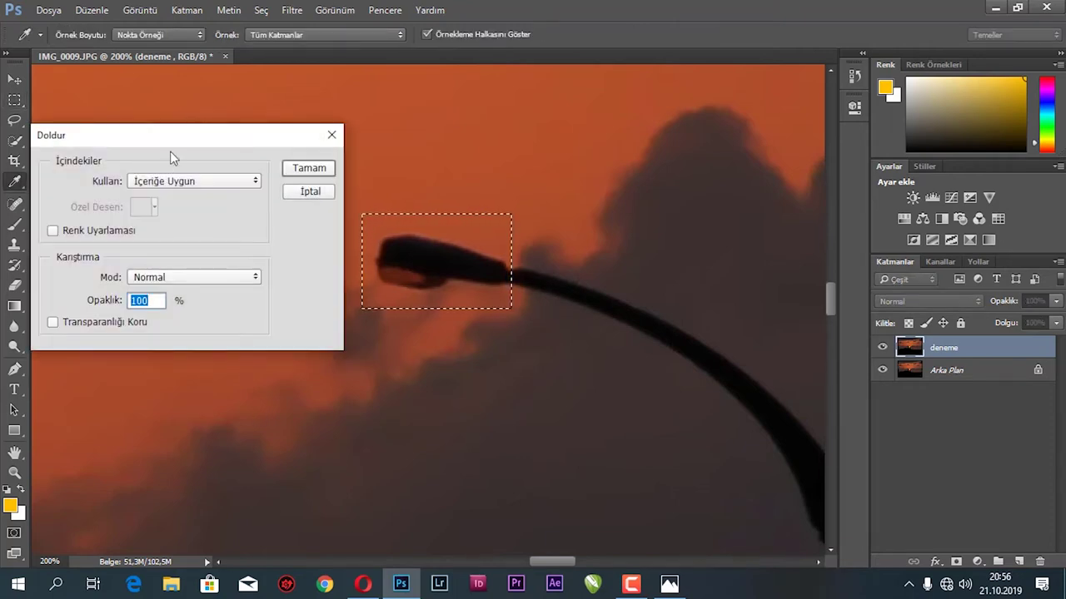
pyautogui.click(299, 169)
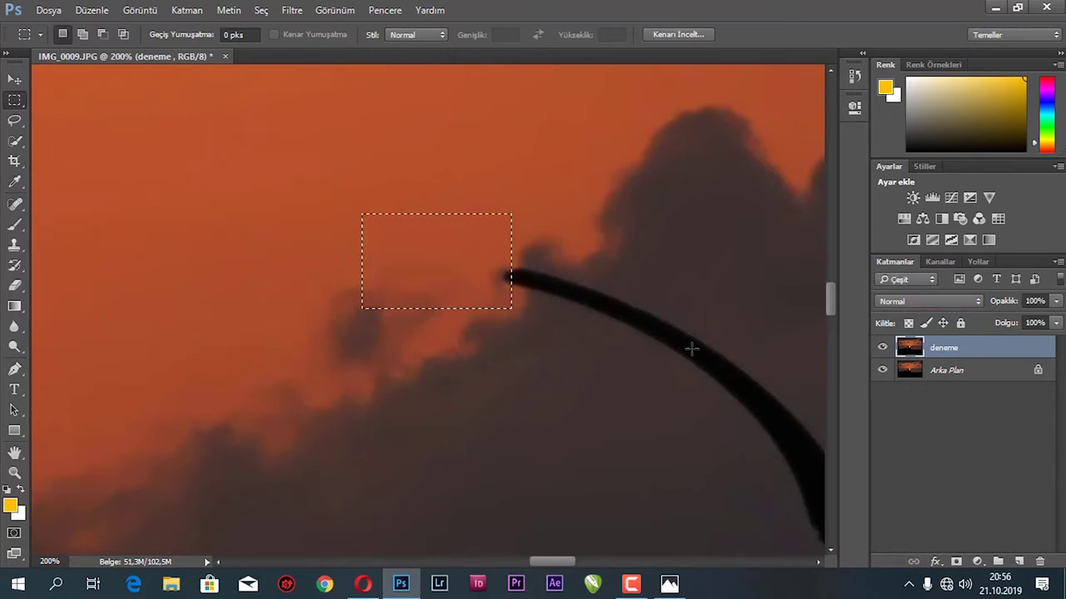
pyautogui.moveTo(662, 308); pyautogui.dragTo(431, 281)
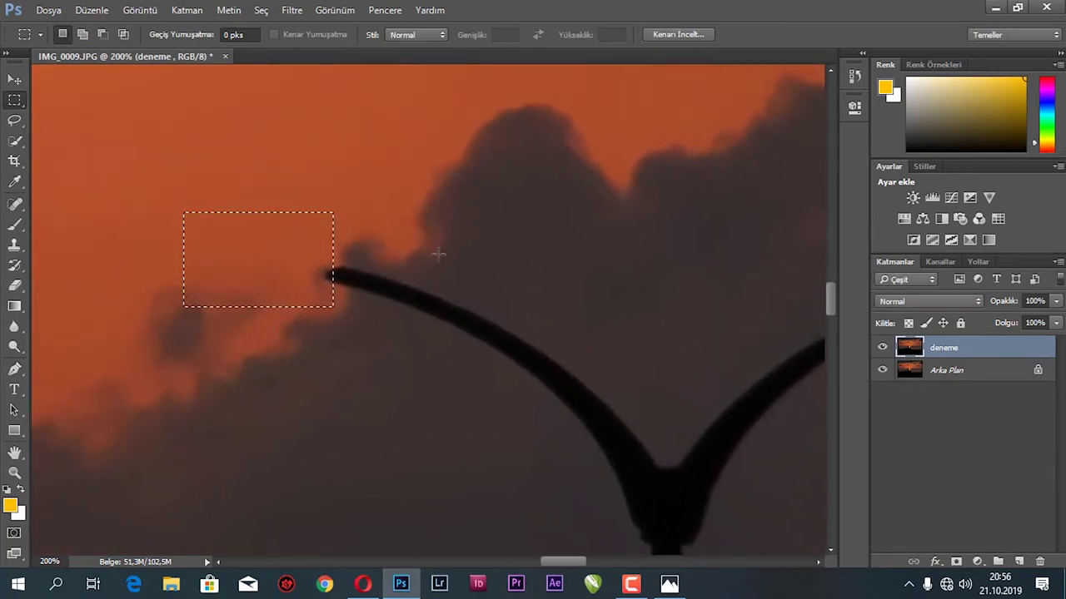
# - Content-aware fill the end and next section of the lamp arm
pyautogui.moveTo(291, 239); pyautogui.dragTo(426, 319)
pyautogui.hotkey('shift', 'F5')
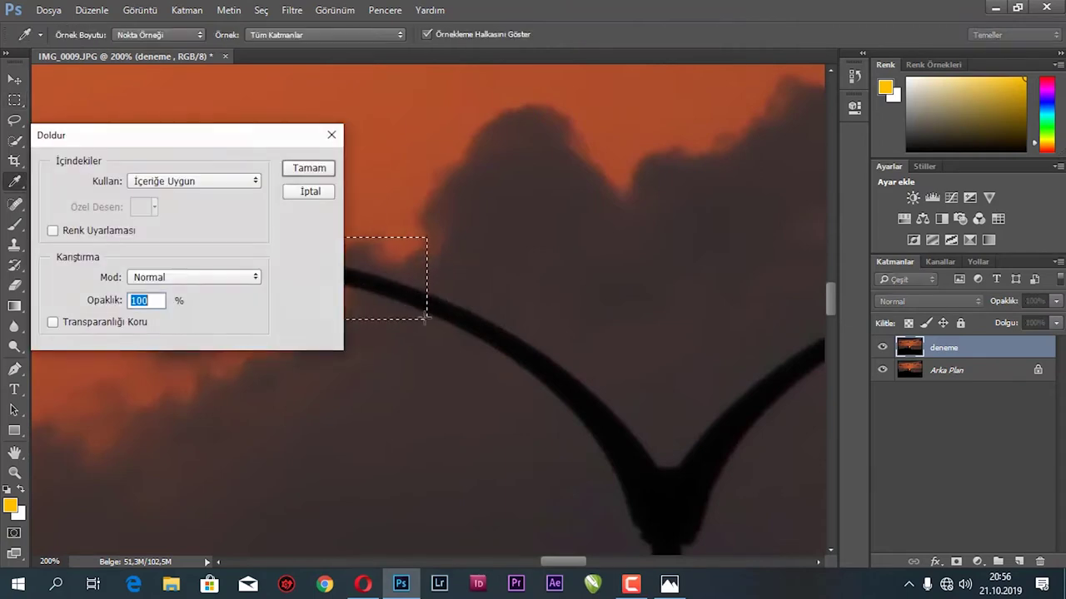
pyautogui.press('Return')
pyautogui.moveTo(373, 267); pyautogui.dragTo(596, 383)
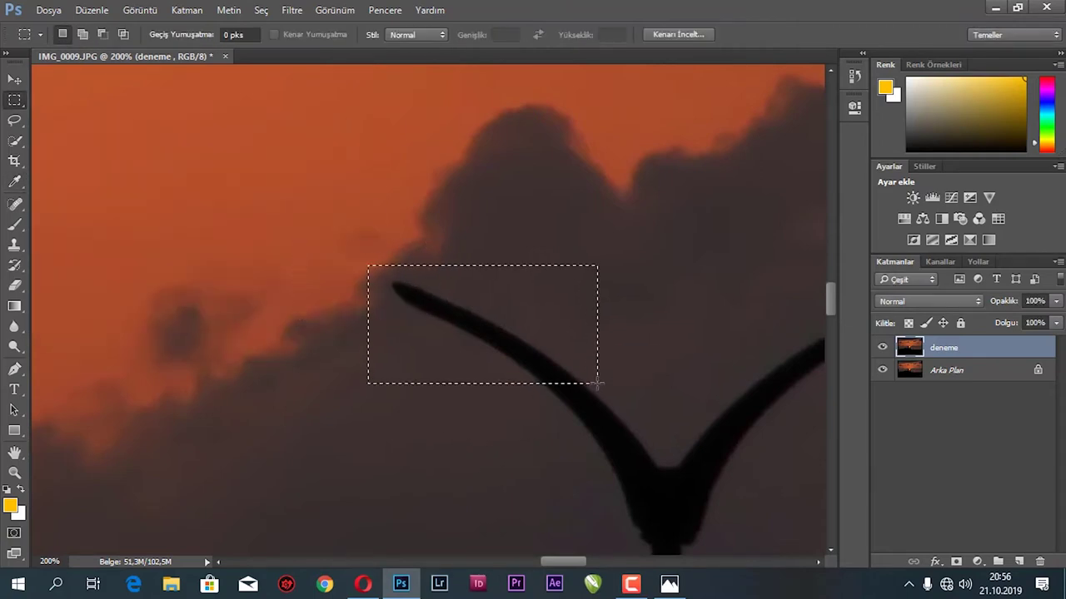
pyautogui.hotkey('shift', 'F5')
pyautogui.press('Return')
pyautogui.hotkey('ctrl', 'd')
# - Fill away the remaining arm piece and the lamp's Y-shaped top
pyautogui.moveTo(451, 298); pyautogui.dragTo(591, 422)
pyautogui.hotkey('shift', 'F5')
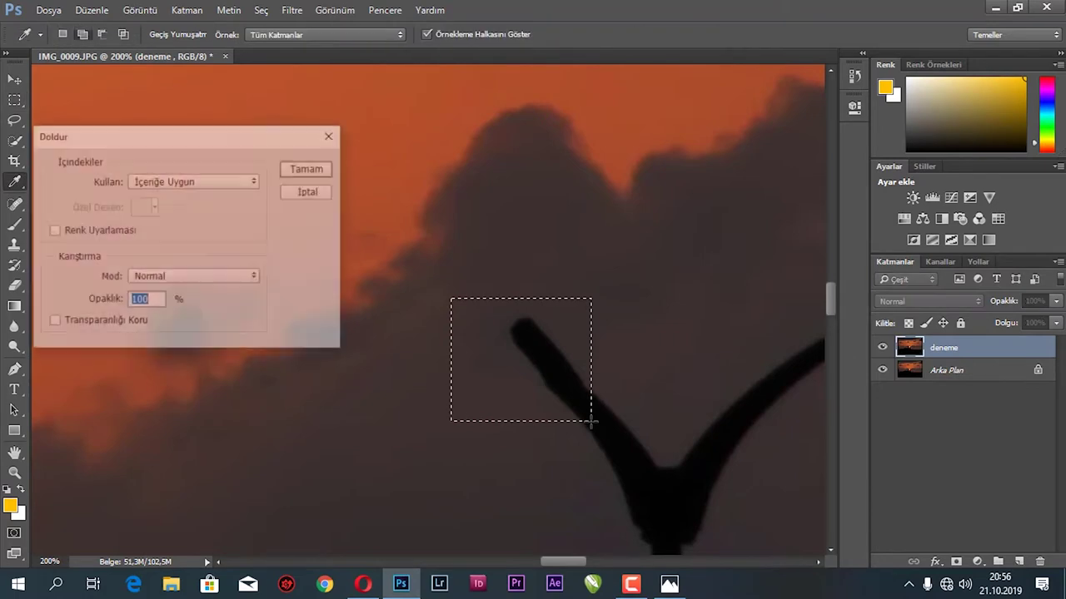
pyautogui.press('Return')
pyautogui.hotkey('ctrl', 'd')
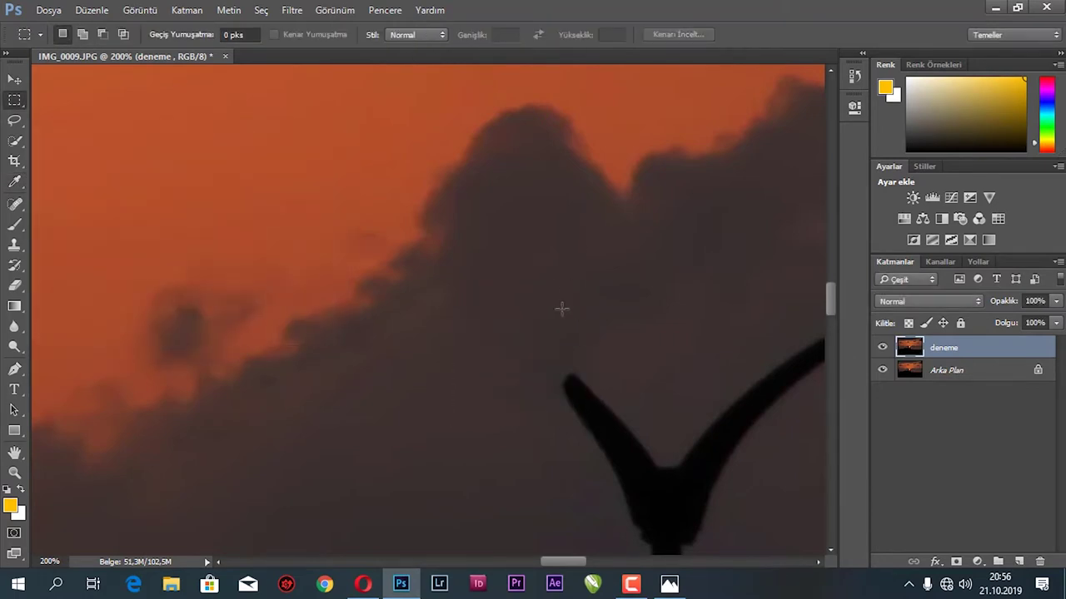
pyautogui.hotkey('ctrl', '-')
pyautogui.hotkey('ctrl', '-')
pyautogui.moveTo(453, 317); pyautogui.dragTo(546, 402)
pyautogui.hotkey('shift', 'F5')
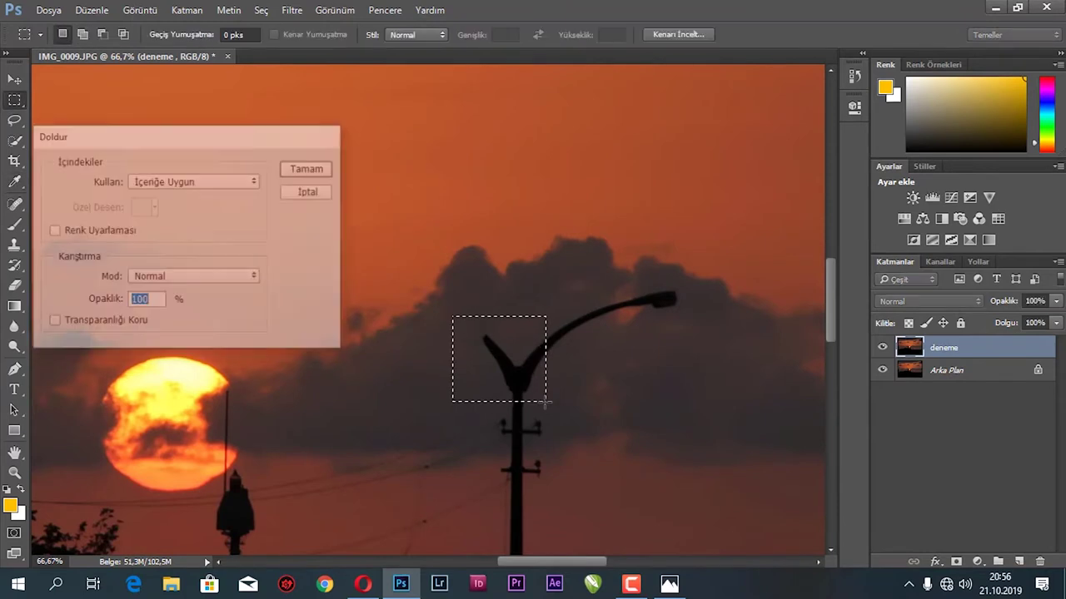
pyautogui.press('Return')
# - Content-aware fill the remaining lamp arm, head, and the leftover spot above the pole
pyautogui.moveTo(493, 315); pyautogui.dragTo(597, 372)
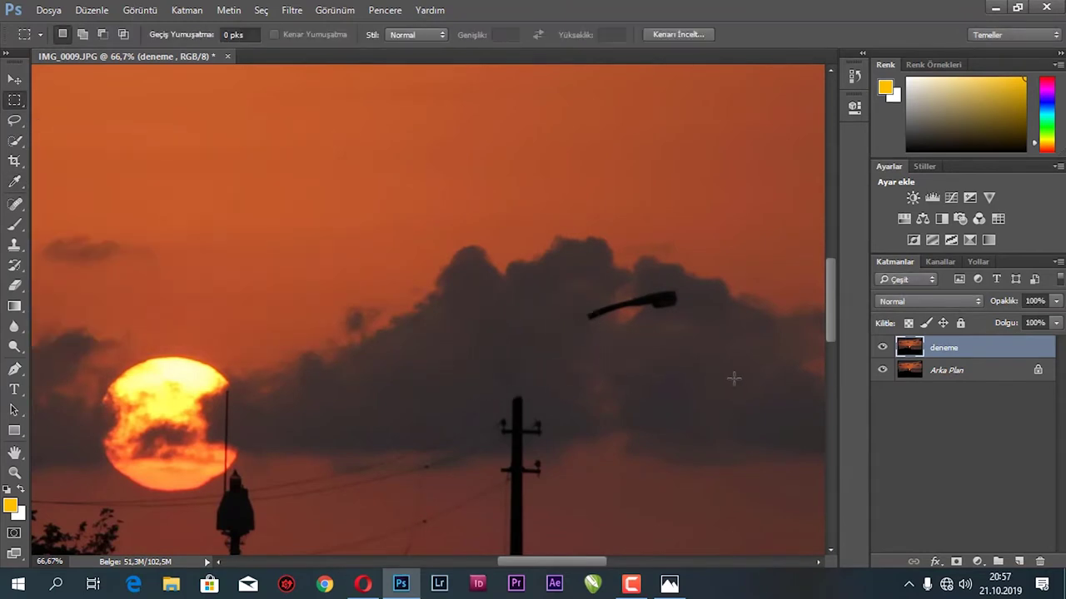
pyautogui.moveTo(576, 279); pyautogui.dragTo(682, 349)
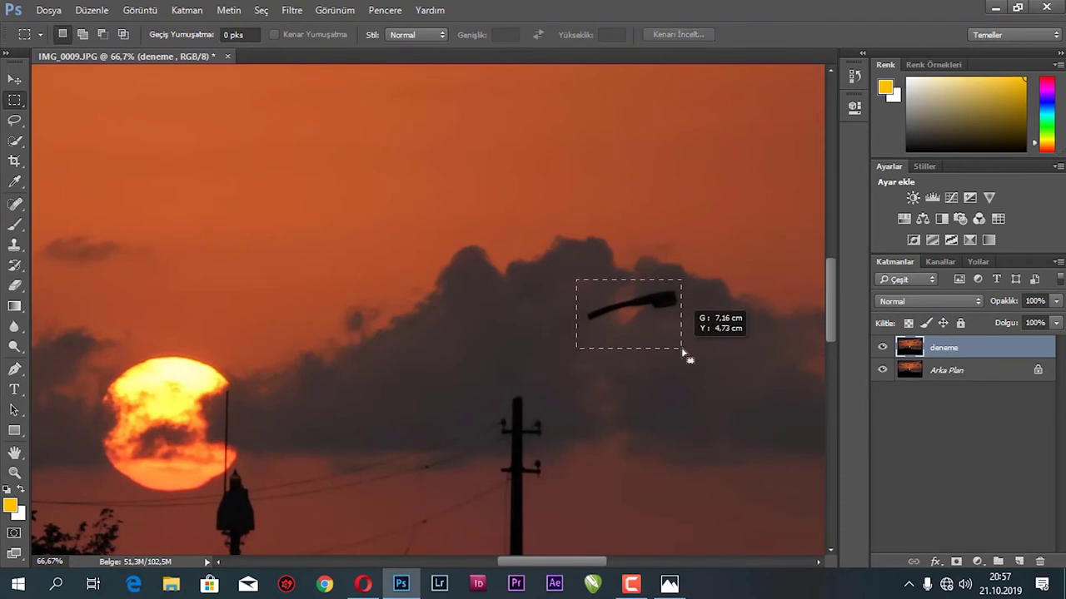
pyautogui.hotkey('shift', 'BackSpace')
pyautogui.press('Return')
pyautogui.hotkey('ctrl', 'd')
pyautogui.moveTo(474, 346); pyautogui.dragTo(549, 389)
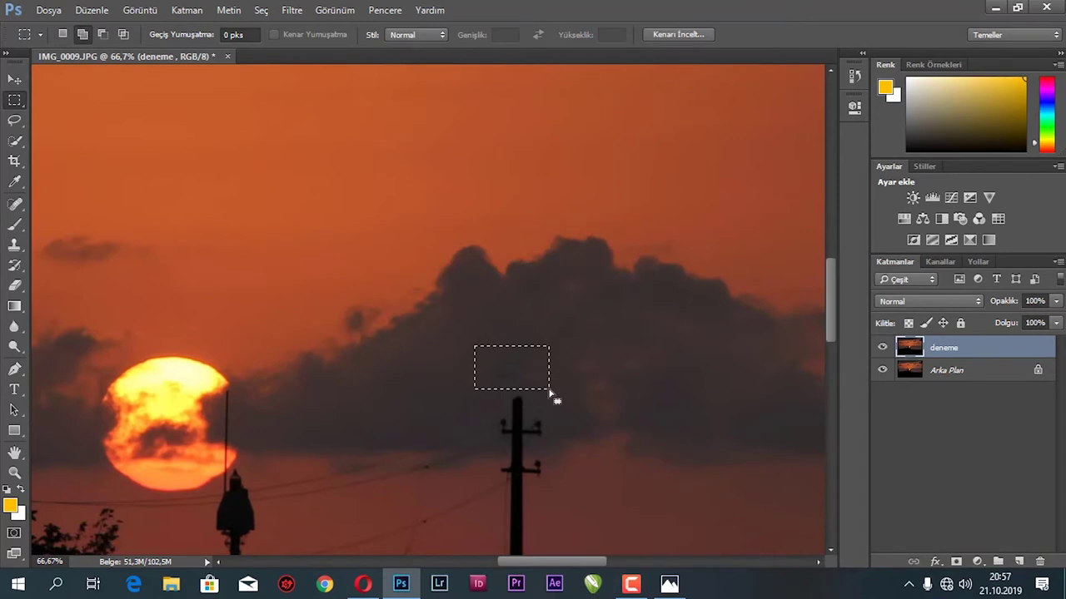
pyautogui.hotkey('shift', 'BackSpace')
pyautogui.press('Return')
pyautogui.hotkey('ctrl', 'd')
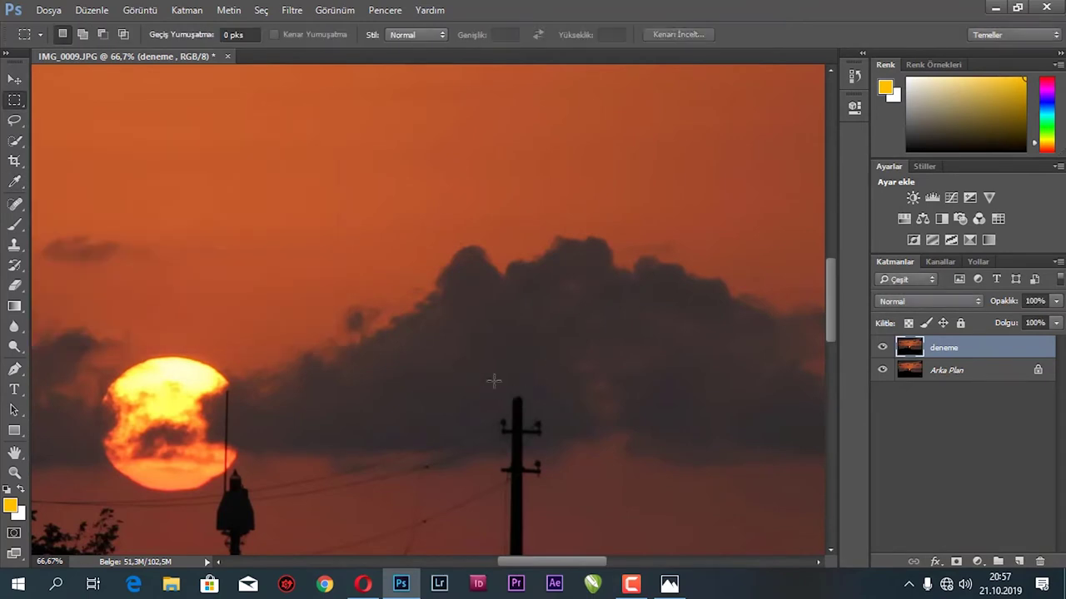
# - Remove the pole top, then the entire pole, with content-aware fill
pyautogui.moveTo(489, 378); pyautogui.dragTo(558, 447)
pyautogui.hotkey('shift', 'BackSpace')
pyautogui.press('Return')
pyautogui.moveTo(471, 373); pyautogui.dragTo(561, 460)
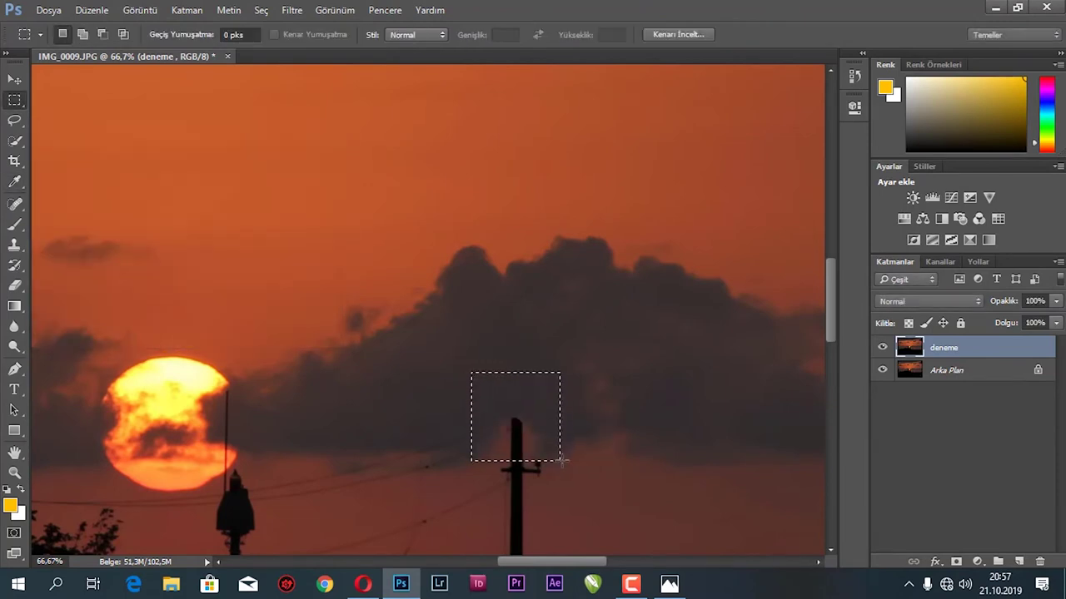
pyautogui.click(653, 382)
pyautogui.scroll(-5, 583, 333)
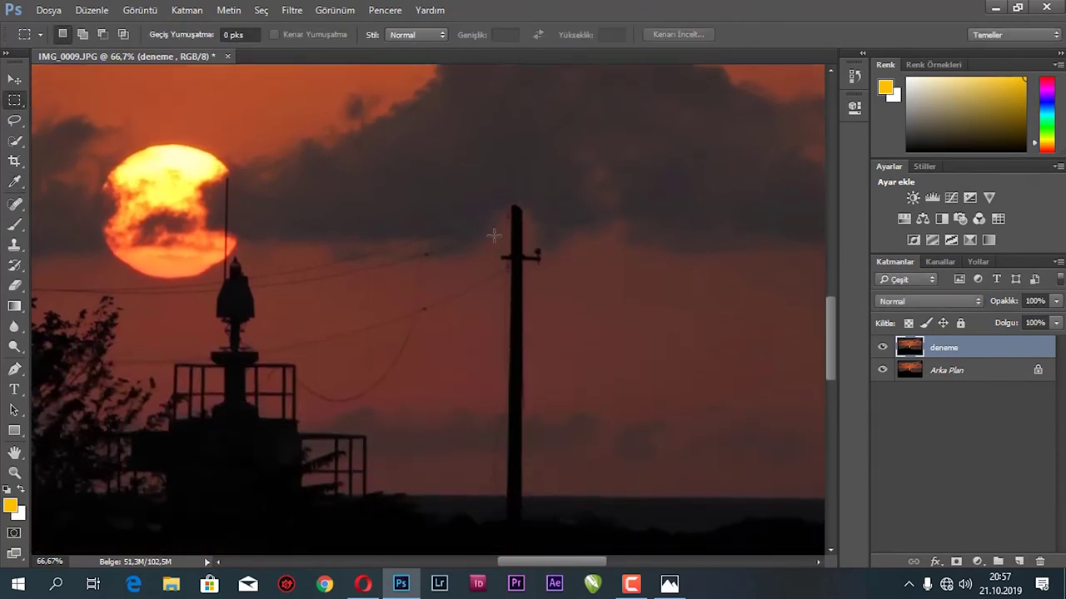
pyautogui.moveTo(481, 183); pyautogui.dragTo(579, 494)
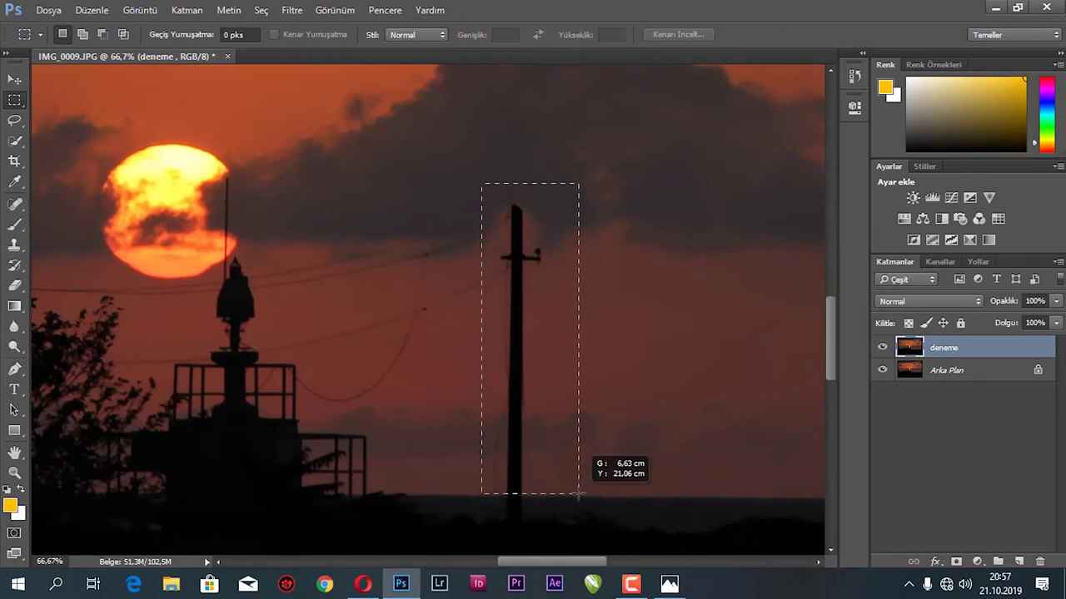
pyautogui.moveTo(579, 495); pyautogui.dragTo(579, 493)
pyautogui.hotkey('shift', 'F5')
pyautogui.hotkey('ctrl', 'd')
# - Patch the two leftover sky areas where the pole stood with content-aware fill
pyautogui.moveTo(484, 230); pyautogui.dragTo(553, 298)
pyautogui.hotkey('shift', 'F5')
pyautogui.press('Return')
pyautogui.hotkey('ctrl', 'd')
pyautogui.moveTo(485, 222); pyautogui.dragTo(555, 260)
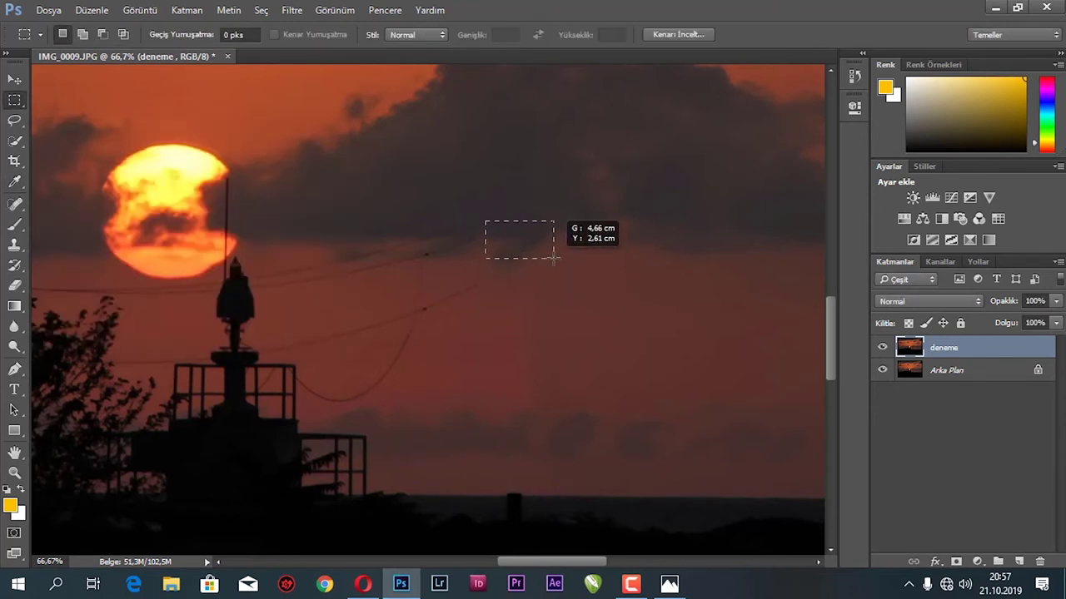
pyautogui.hotkey('shift', 'F5')
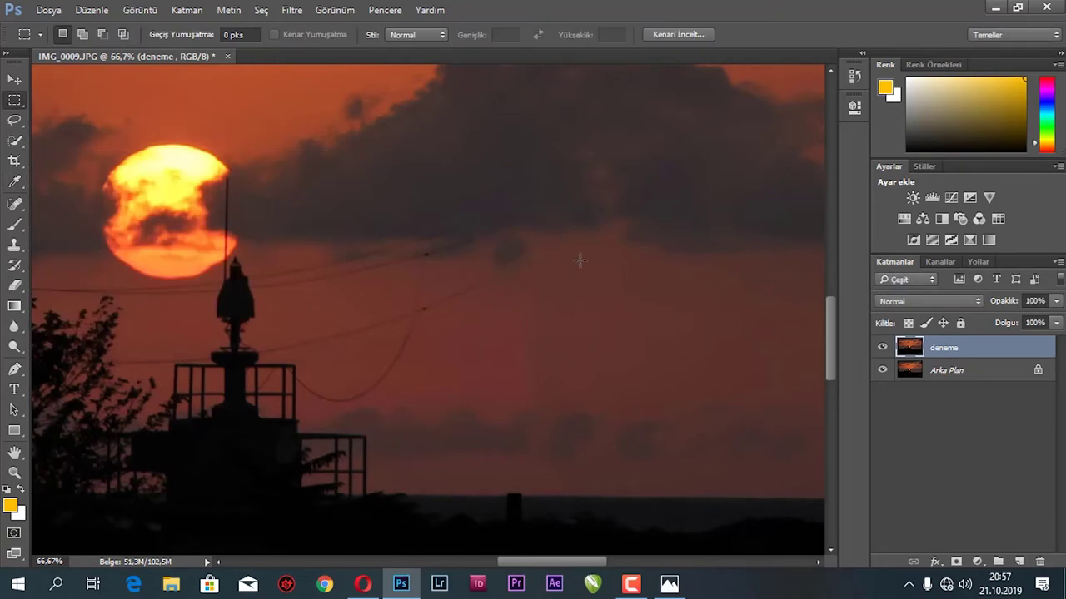
pyautogui.hotkey('ctrl', '+')
pyautogui.hotkey('ctrl', '+')
pyautogui.hotkey('ctrl', '+')
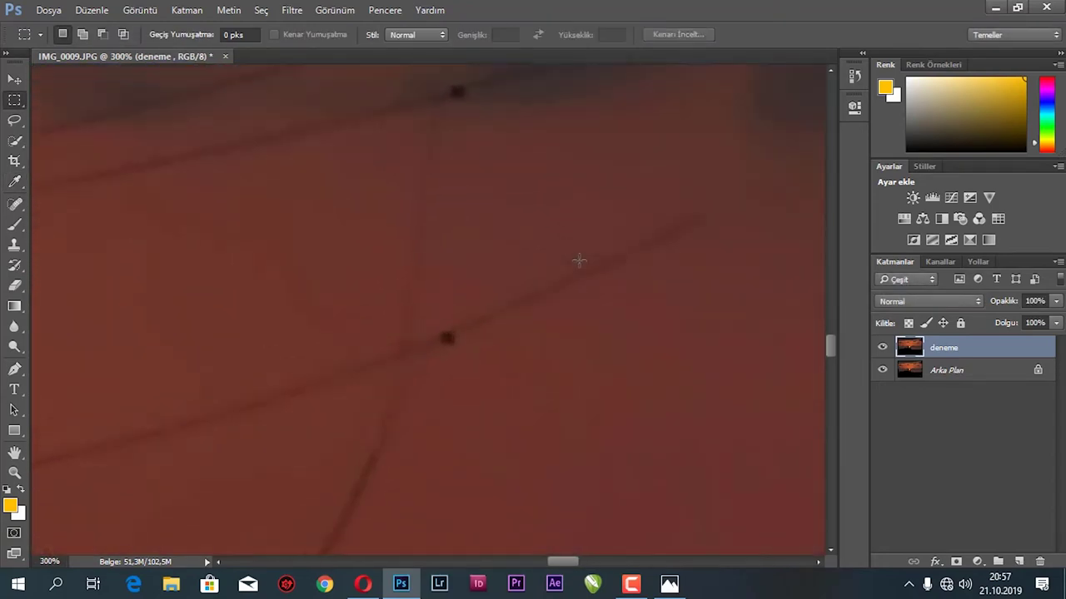
# - At 100% zoom, content-aware fill two wire sections below the clouds
pyautogui.hotkey('ctrl', '-')
pyautogui.hotkey('ctrl', '-')
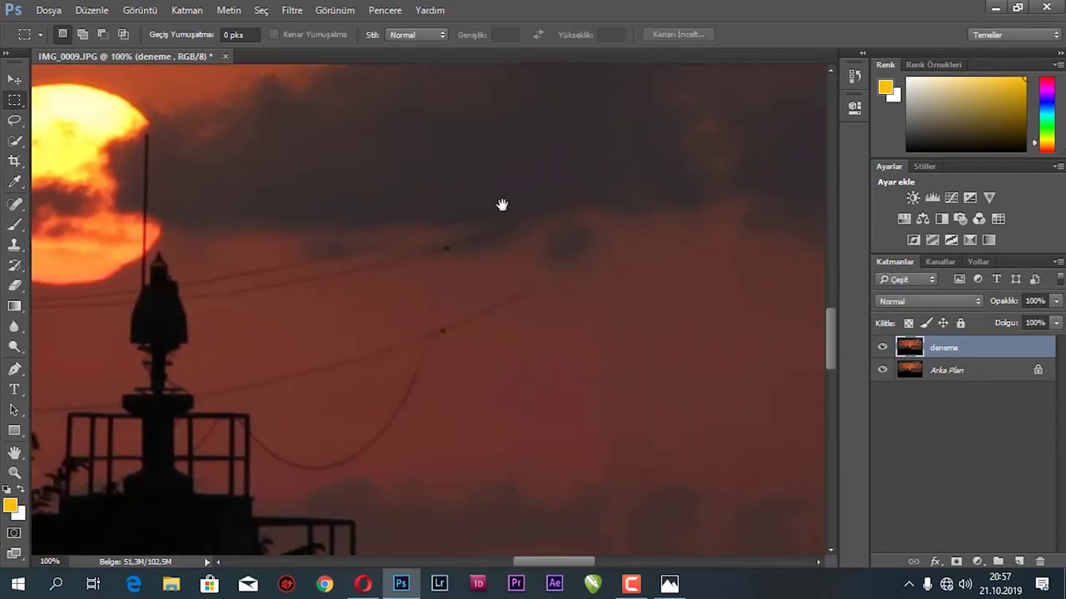
pyautogui.moveTo(502, 204); pyautogui.dragTo(488, 274)
pyautogui.moveTo(552, 264); pyautogui.dragTo(393, 350)
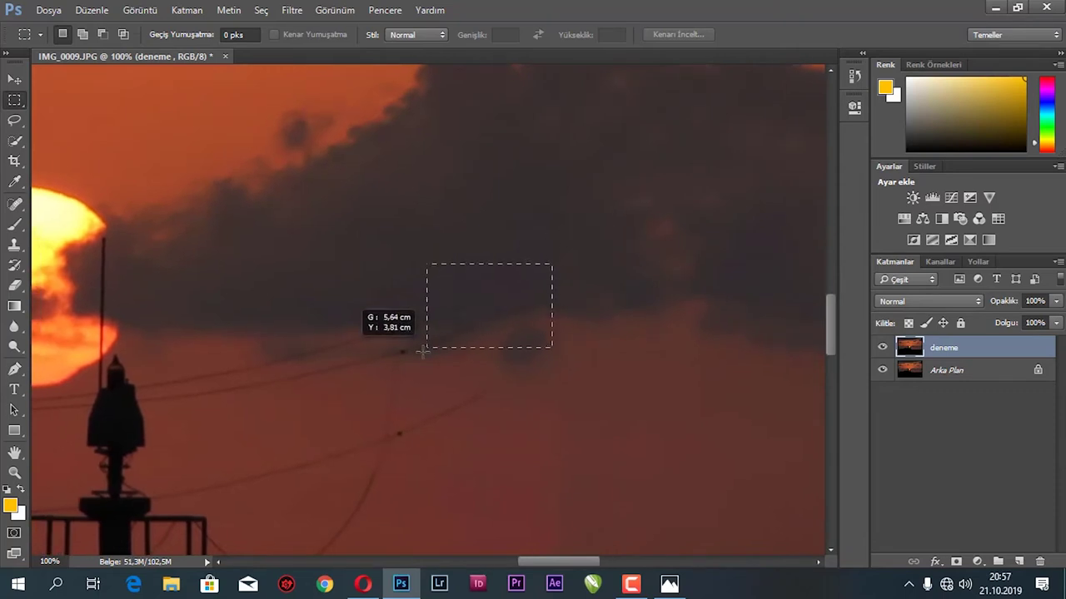
pyautogui.hotkey('shift', 'F5')
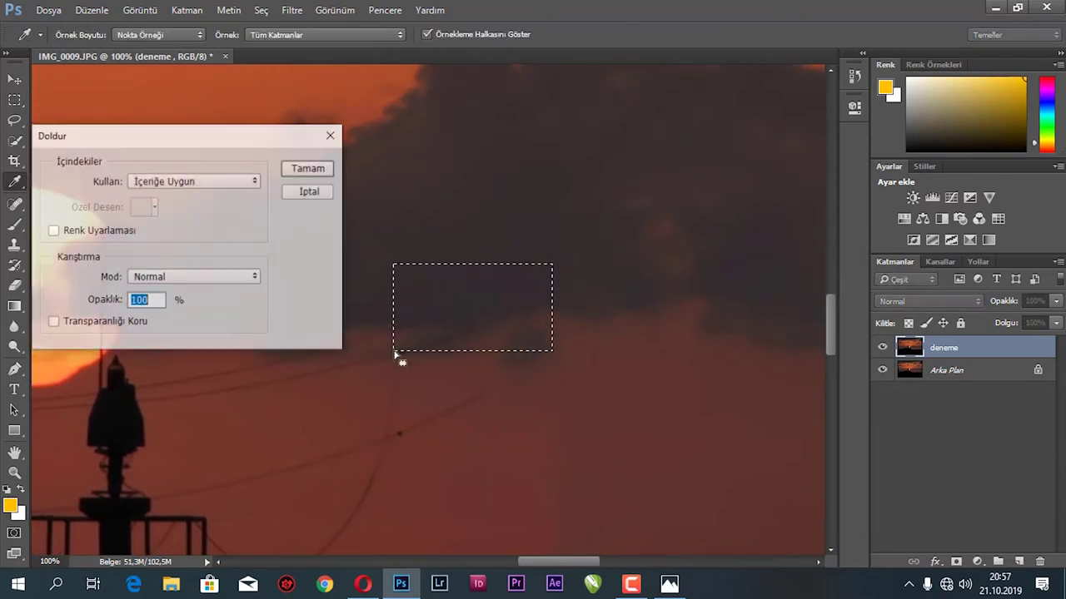
pyautogui.press('Return')
pyautogui.hotkey('ctrl', 'd')
pyautogui.moveTo(412, 329); pyautogui.dragTo(528, 396)
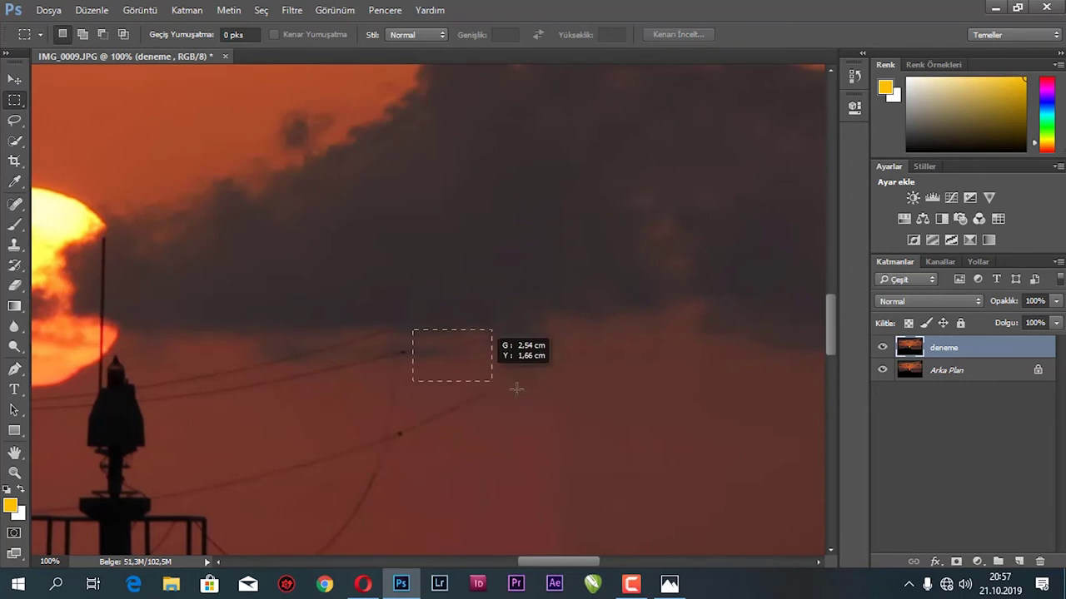
pyautogui.hotkey('shift', 'F5')
pyautogui.press('Return')
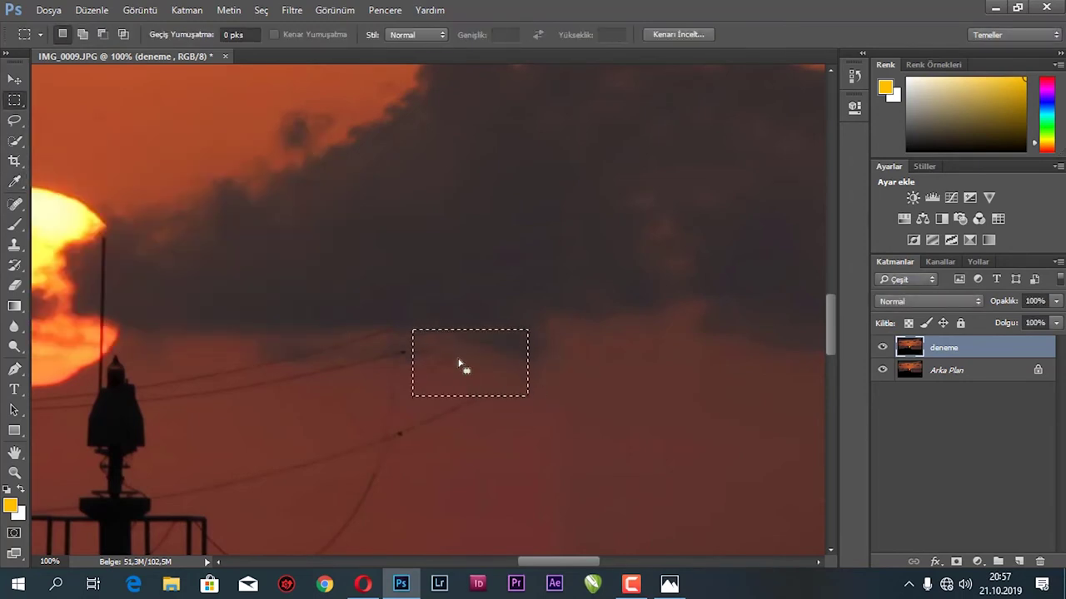
# - Fill a wider stretch of wires near the cloud base and select the wire right of the tower
pyautogui.moveTo(355, 302); pyautogui.dragTo(541, 402)
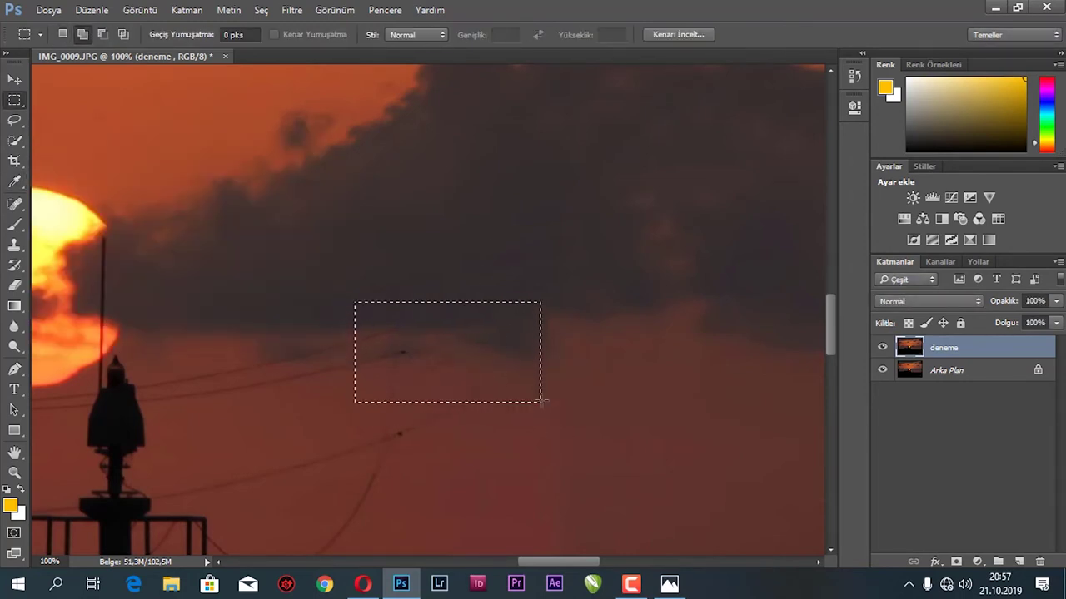
pyautogui.moveTo(526, 352); pyautogui.dragTo(265, 500)
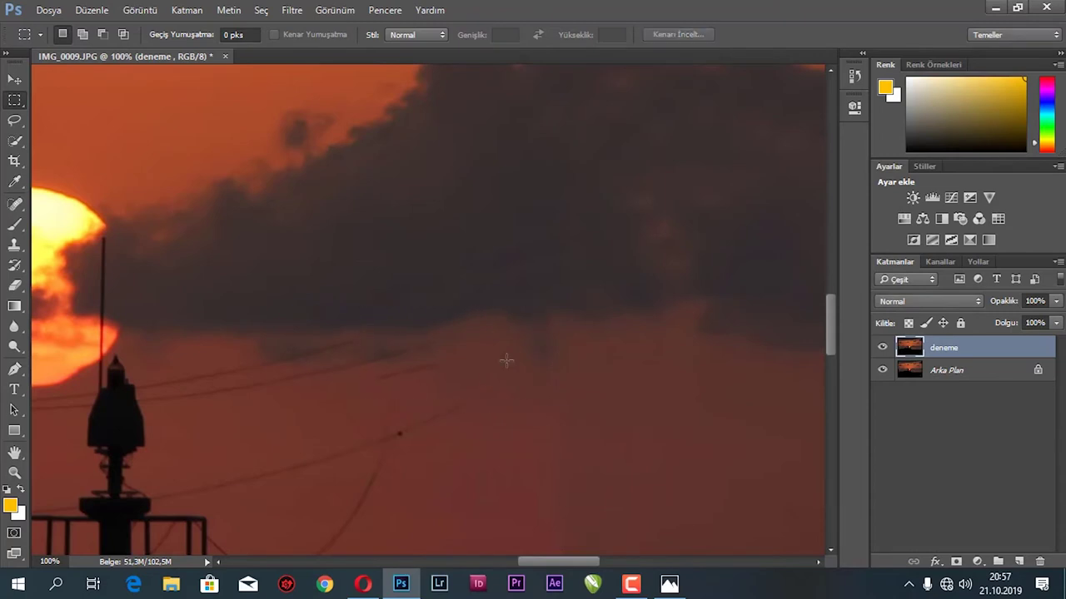
pyautogui.moveTo(381, 218); pyautogui.dragTo(382, 226)
pyautogui.moveTo(281, 307); pyautogui.dragTo(505, 392)
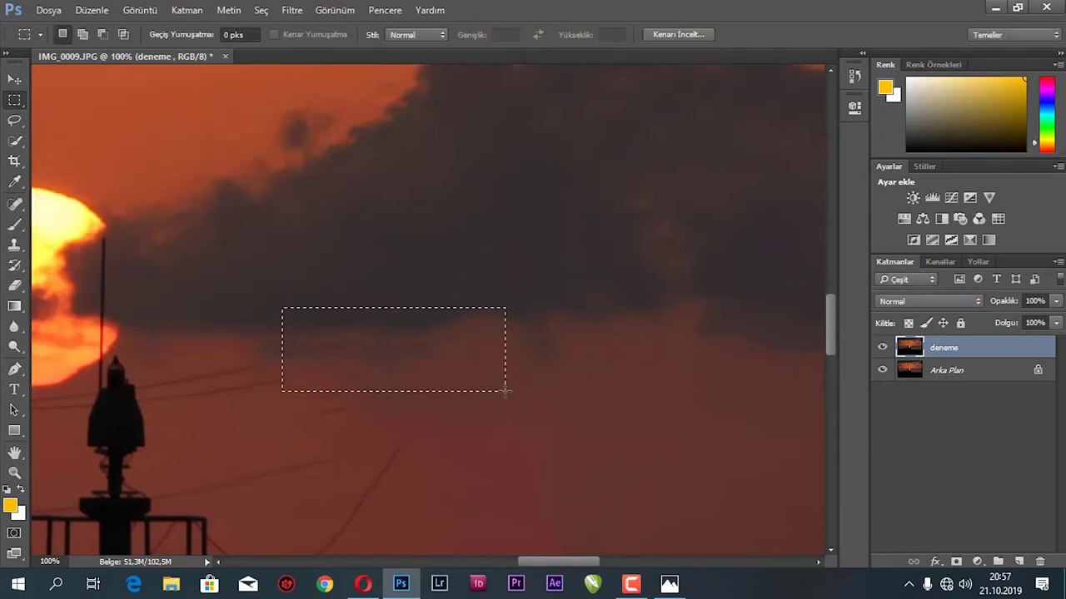
pyautogui.hotkey('shift', 'F5')
pyautogui.press('Return')
pyautogui.hotkey('ctrl', 'd')
pyautogui.moveTo(409, 378); pyautogui.dragTo(578, 245)
pyautogui.moveTo(653, 228); pyautogui.dragTo(566, 322)
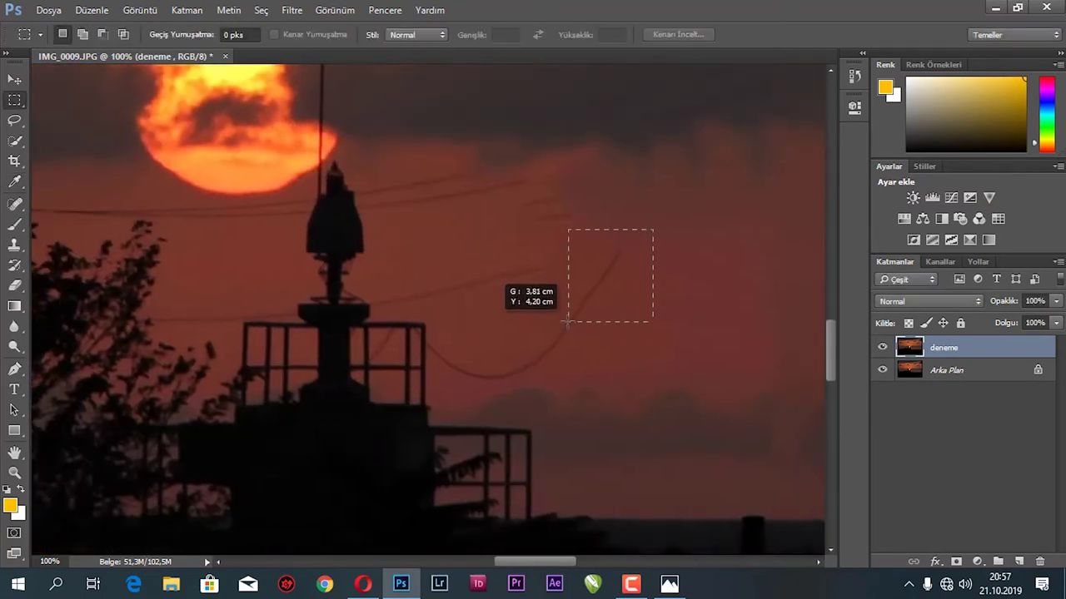
# - Content-aware fill the sloping wire just right of the tower
pyautogui.click(519, 288)
pyautogui.moveTo(656, 248); pyautogui.dragTo(505, 357)
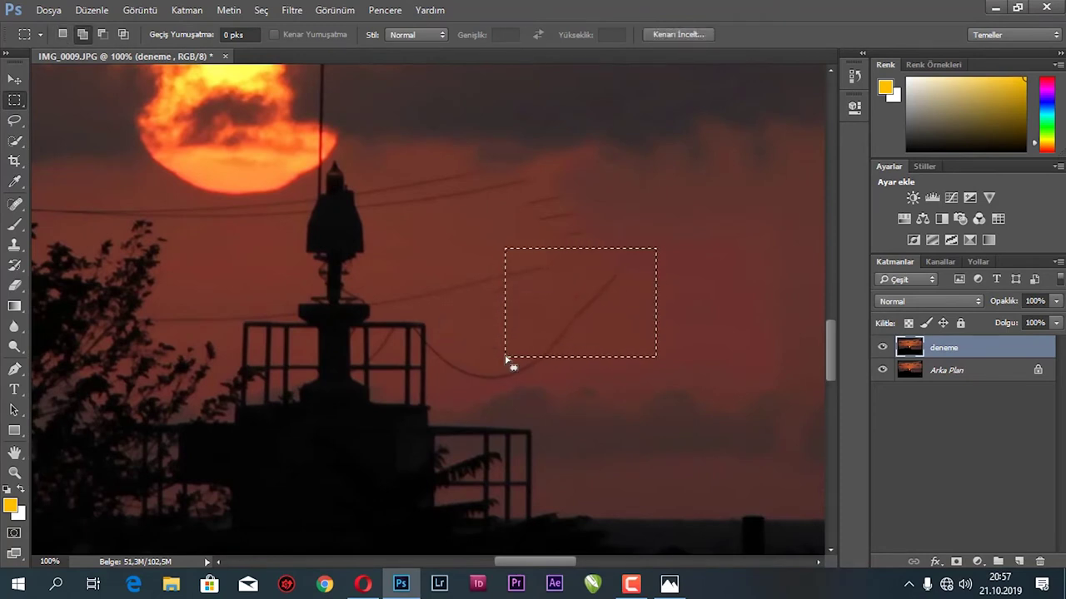
pyautogui.hotkey('shift', 'F5')
pyautogui.press('Return')
pyautogui.hotkey('ctrl', 'd')
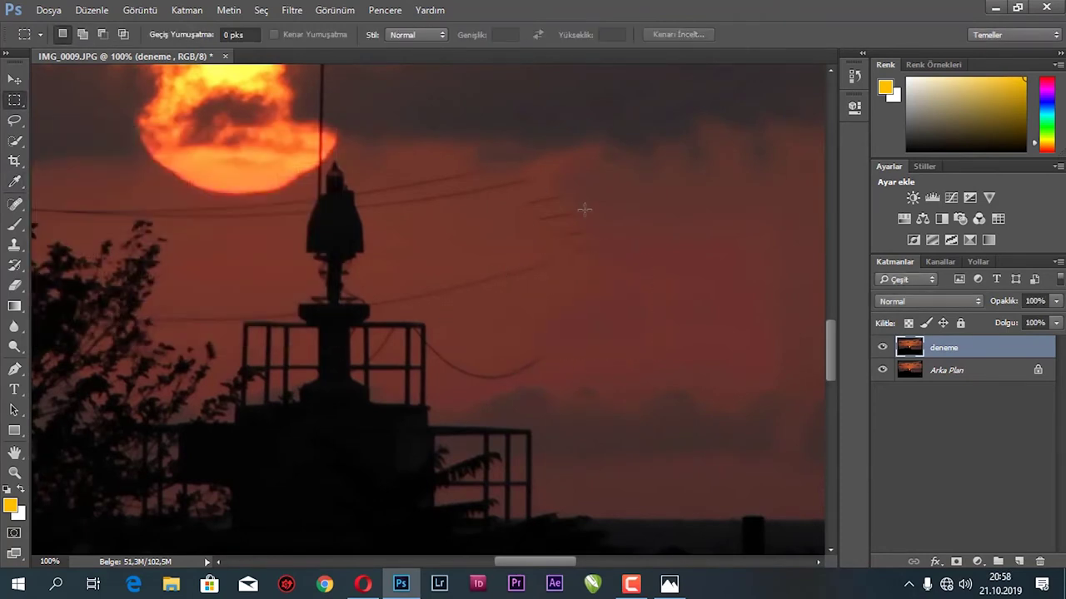
# - Content-aware fill the short wire pieces in the sky above it
pyautogui.moveTo(625, 192); pyautogui.dragTo(510, 281)
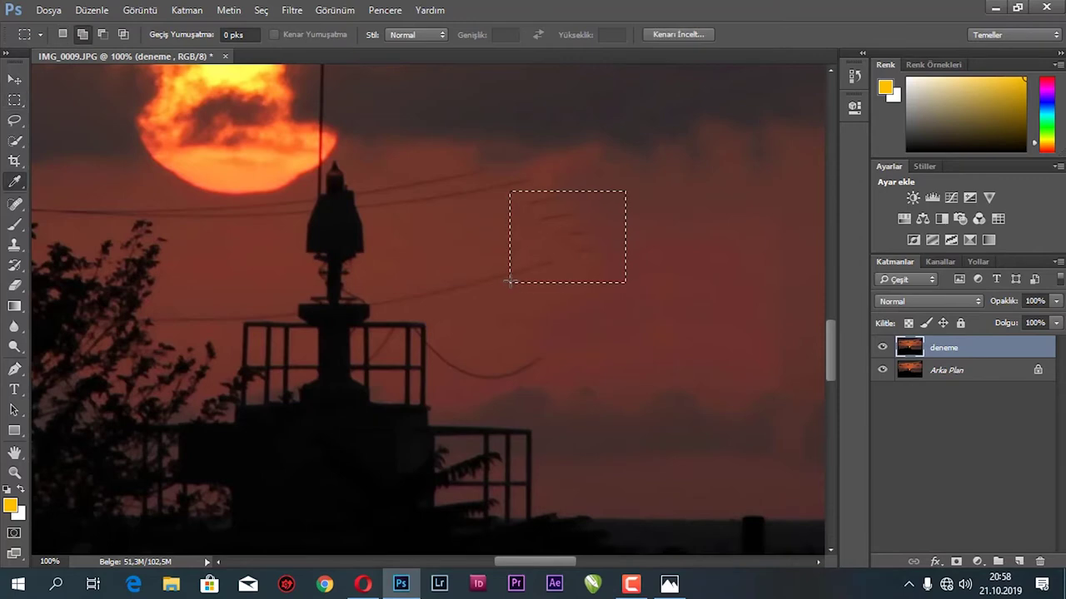
pyautogui.hotkey('ctrl', 'd')
pyautogui.moveTo(497, 187); pyautogui.dragTo(597, 256)
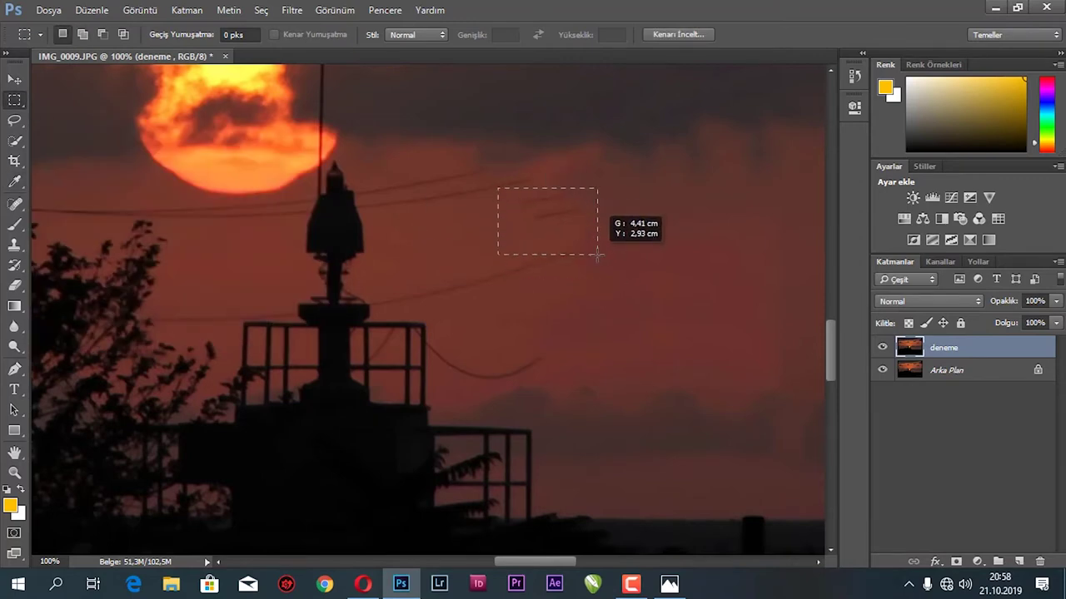
pyautogui.hotkey('shift', 'F5')
pyautogui.press('Return')
pyautogui.hotkey('ctrl', 'd')
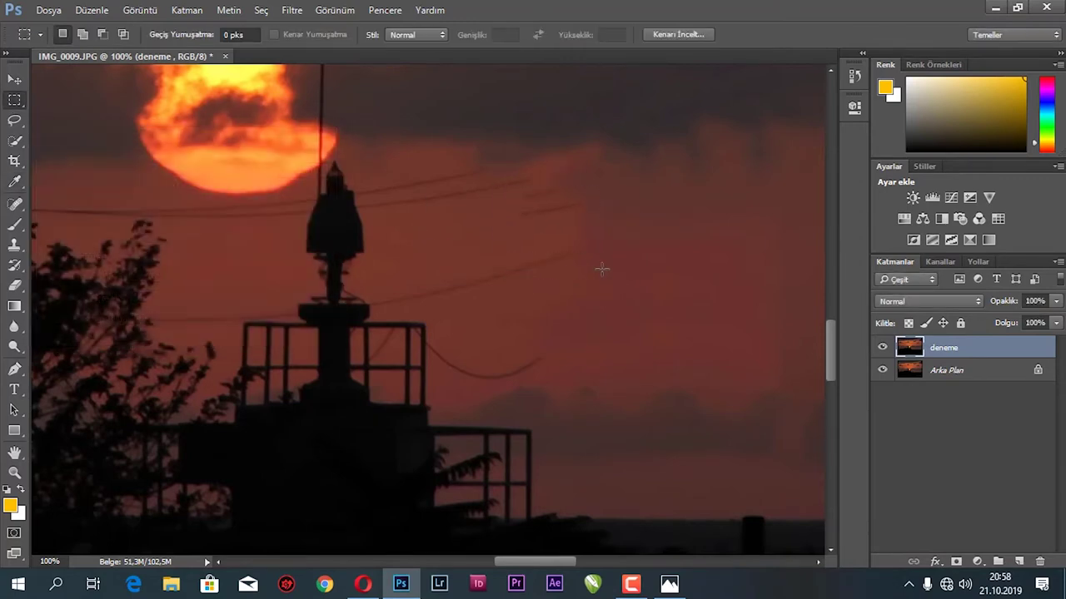
pyautogui.moveTo(597, 168); pyautogui.dragTo(498, 244)
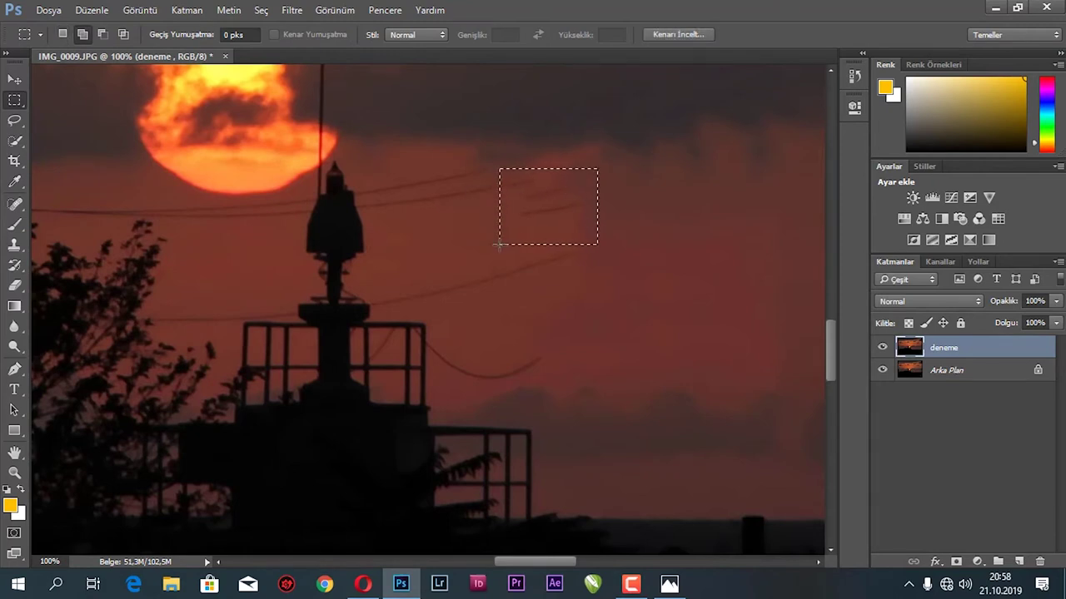
pyautogui.hotkey('shift', 'F5')
pyautogui.press('Return')
pyautogui.hotkey('ctrl', 'd')
# - Content-aware fill the next two stretches of wire further along the sky
pyautogui.moveTo(521, 161); pyautogui.dragTo(611, 216)
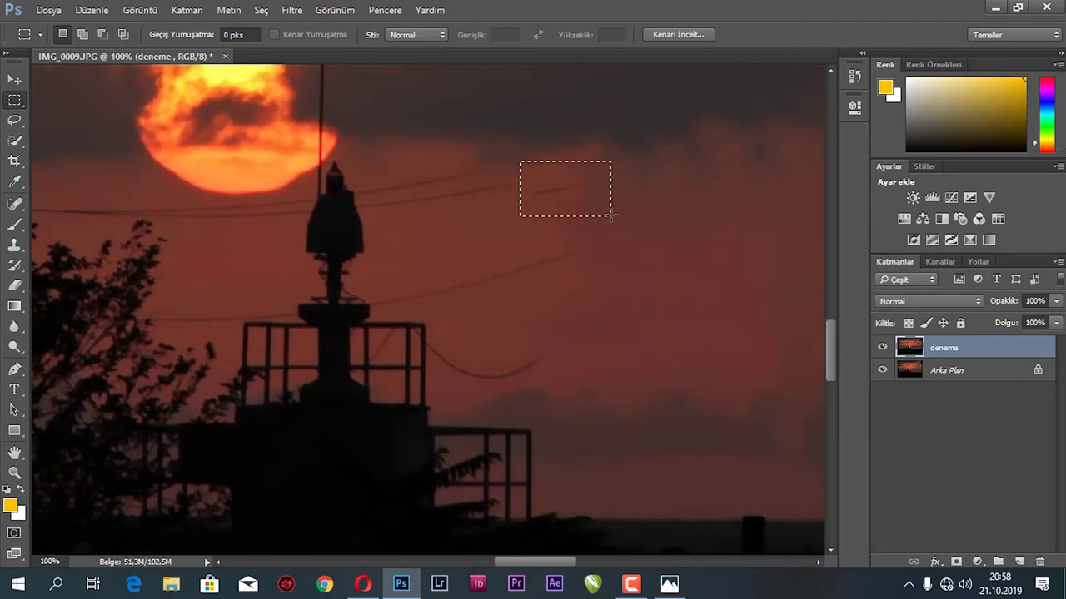
pyautogui.hotkey('shift', 'F5')
pyautogui.press('Return')
pyautogui.hotkey('ctrl', 'd')
pyautogui.moveTo(549, 155); pyautogui.dragTo(411, 213)
pyautogui.hotkey('shift', 'F5')
pyautogui.press('Return')
# - Content-aware fill the wires higher up in the sky
pyautogui.moveTo(393, 224); pyautogui.dragTo(398, 232)
pyautogui.moveTo(543, 129); pyautogui.dragTo(435, 213)
pyautogui.press('i')
pyautogui.hotkey('shift', 'F5')
pyautogui.press('Return')
pyautogui.press('m')
pyautogui.moveTo(573, 138); pyautogui.dragTo(500, 221)
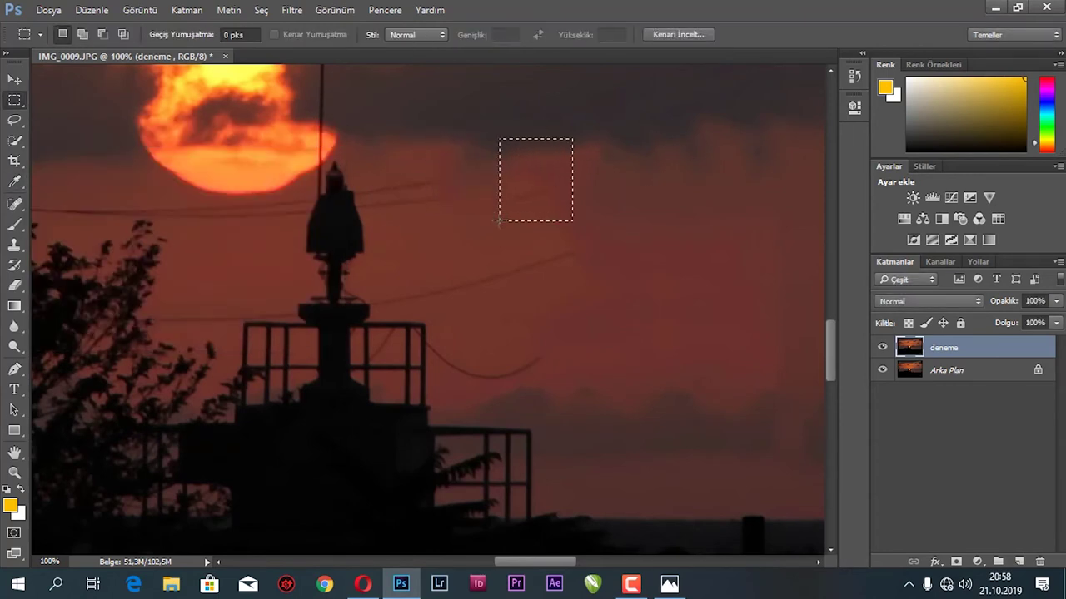
pyautogui.hotkey('shift', 'F5')
pyautogui.press('Return')
pyautogui.hotkey('ctrl', 'd')
# - Content-aware fill the long lower wire and its leftover pieces
pyautogui.moveTo(594, 229); pyautogui.dragTo(409, 308)
pyautogui.hotkey('shift', 'F5')
pyautogui.press('Return')
pyautogui.moveTo(430, 226); pyautogui.dragTo(546, 275)
pyautogui.hotkey('shift', 'F5')
pyautogui.press('Return')
pyautogui.moveTo(442, 218); pyautogui.dragTo(540, 271)
pyautogui.hotkey('shift', 'F5')
pyautogui.press('Return')
# - Fill away the wires near the railing, then select the wires right of the tower top
pyautogui.scroll(-3, 539, 330)
pyautogui.moveTo(557, 272)
pyautogui.mouseDown()
pyautogui.moveTo(455, 311)
pyautogui.moveTo(456, 326)
pyautogui.mouseUp()
pyautogui.hotkey('shift', 'F5')
pyautogui.press('Return')
pyautogui.press('m')
pyautogui.click(471, 267)
pyautogui.moveTo(489, 261)
pyautogui.mouseDown()
pyautogui.moveTo(460, 314)
pyautogui.moveTo(427, 317)
pyautogui.mouseUp()
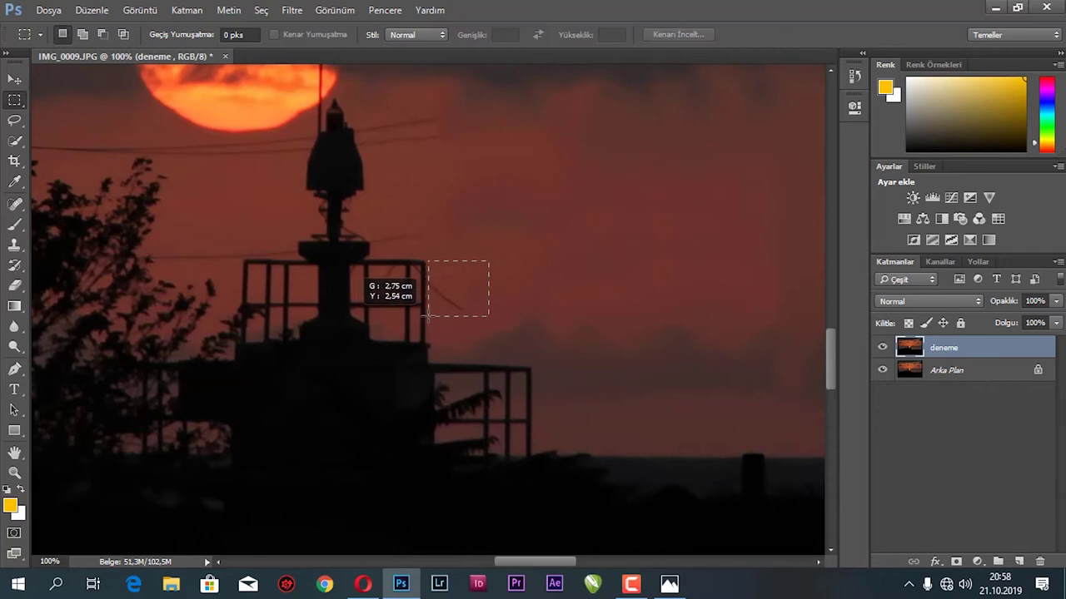
pyautogui.moveTo(427, 317); pyautogui.dragTo(428, 316)
pyautogui.hotkey('shift', 'F5')
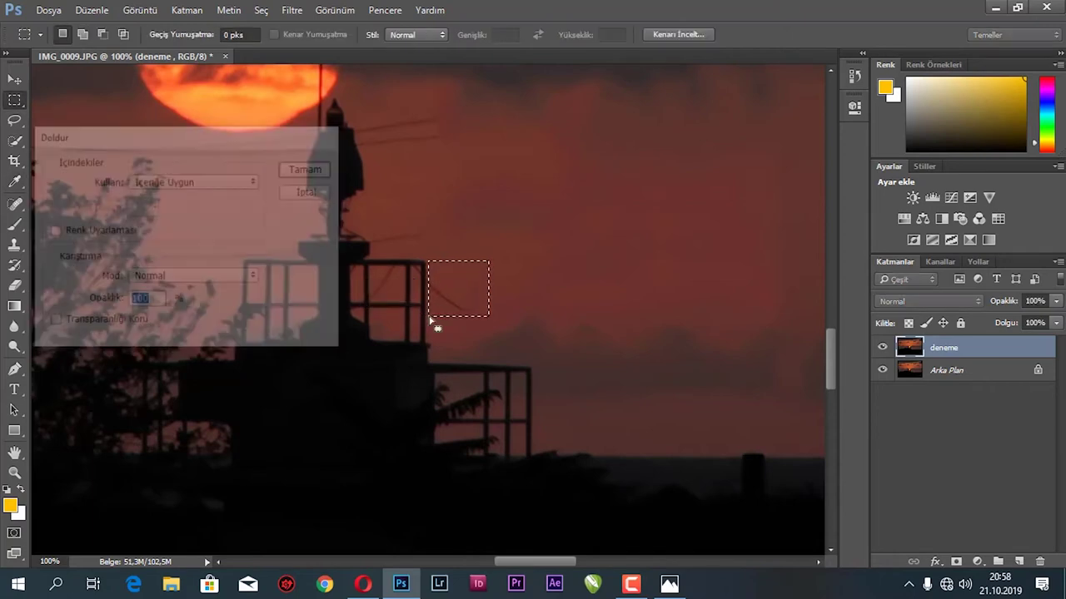
pyautogui.press('Return')
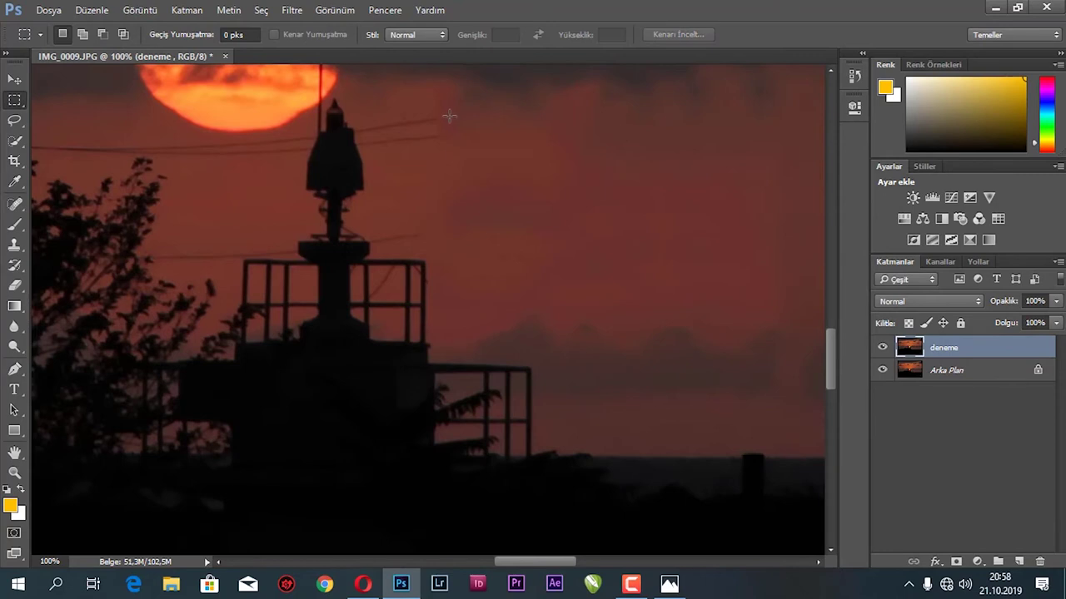
pyautogui.scroll(3, 458, 123)
pyautogui.moveTo(456, 151); pyautogui.dragTo(361, 201)
# - Fill the wires right of the tower top, then zoom in and select the strip beside the tower
pyautogui.hotkey('shift', 'F5')
pyautogui.press('Return')
pyautogui.hotkey('ctrl', 'd')
pyautogui.scroll(2, 417, 221)
pyautogui.scroll(3, 416, 221)
pyautogui.moveTo(658, 119)
pyautogui.mouseDown()
pyautogui.moveTo(426, 345)
pyautogui.moveTo(321, 195)
pyautogui.mouseUp()
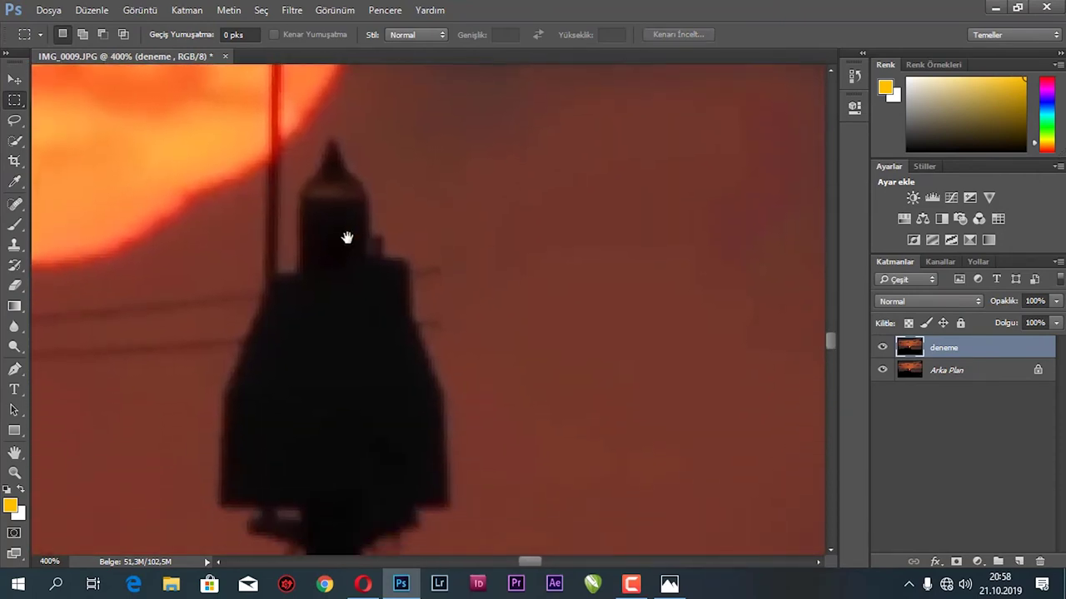
pyautogui.moveTo(383, 350); pyautogui.dragTo(324, 230)
pyautogui.moveTo(406, 138)
pyautogui.mouseDown()
pyautogui.moveTo(395, 200)
pyautogui.moveTo(365, 227)
pyautogui.mouseUp()
# - Content-aware fill the wire crossing the railing twice, after undoing a faint-wire selection
pyautogui.press('shift')
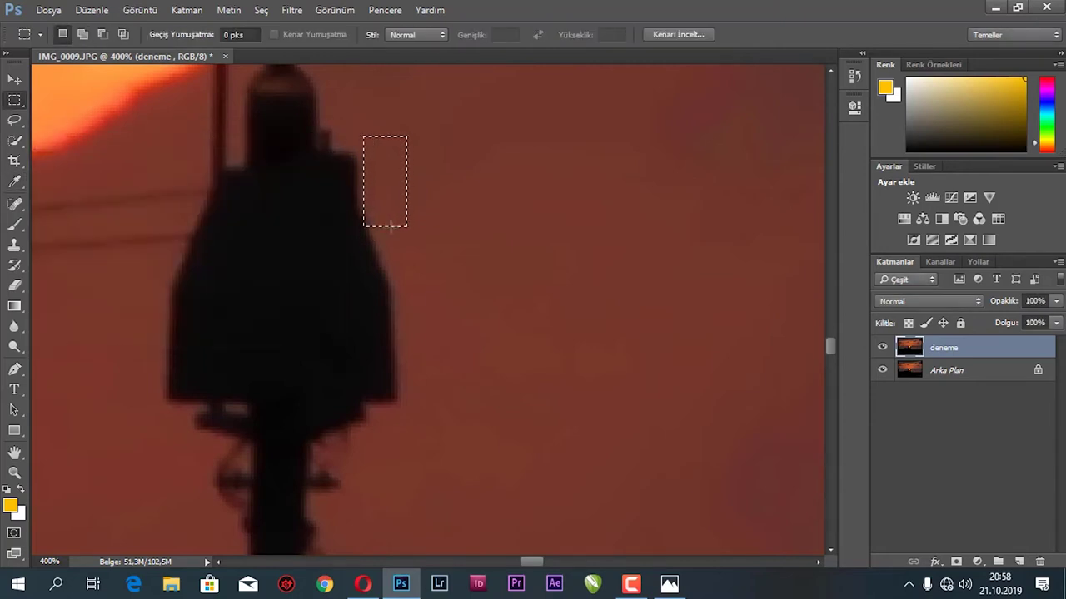
pyautogui.scroll(-3, 316, 324)
pyautogui.scroll(-1, 388, 353)
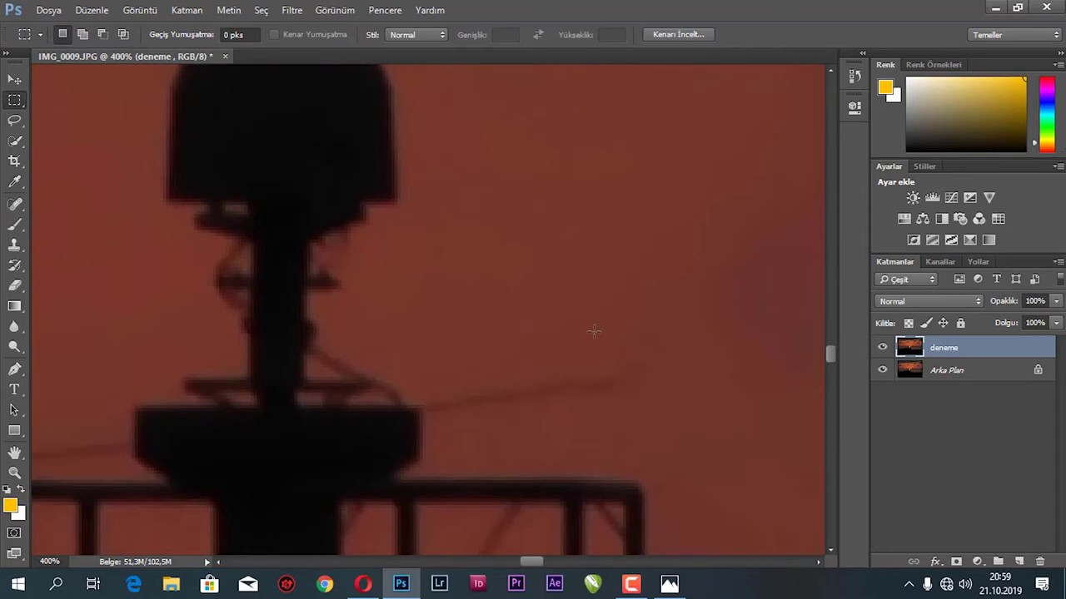
pyautogui.moveTo(643, 345); pyautogui.dragTo(424, 427)
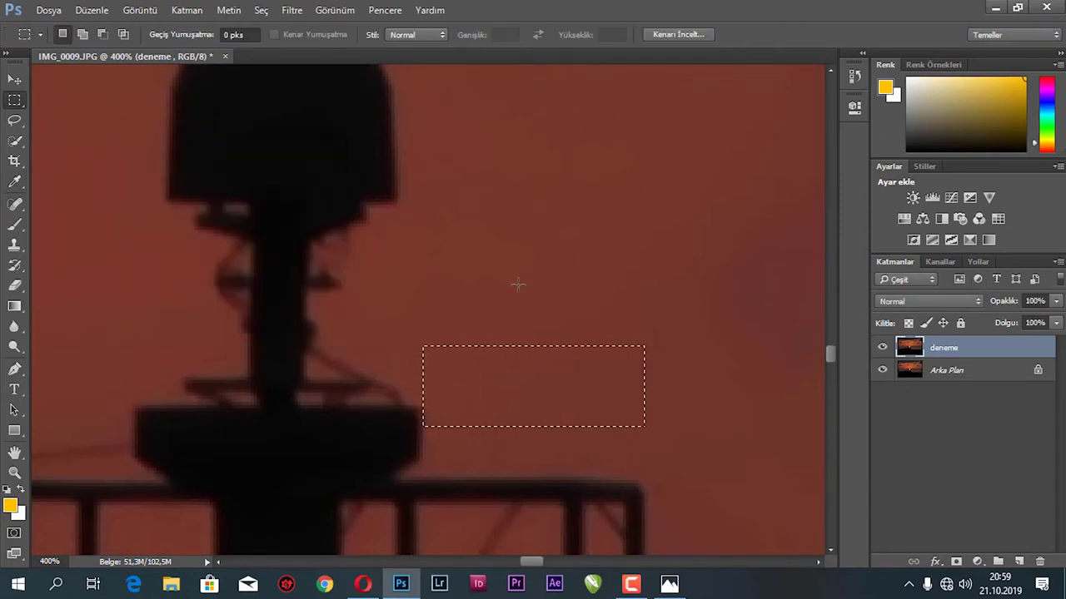
pyautogui.hotkey('ctrl', 'z')
pyautogui.scroll(-2, 607, 379)
pyautogui.scroll(-2, 691, 302)
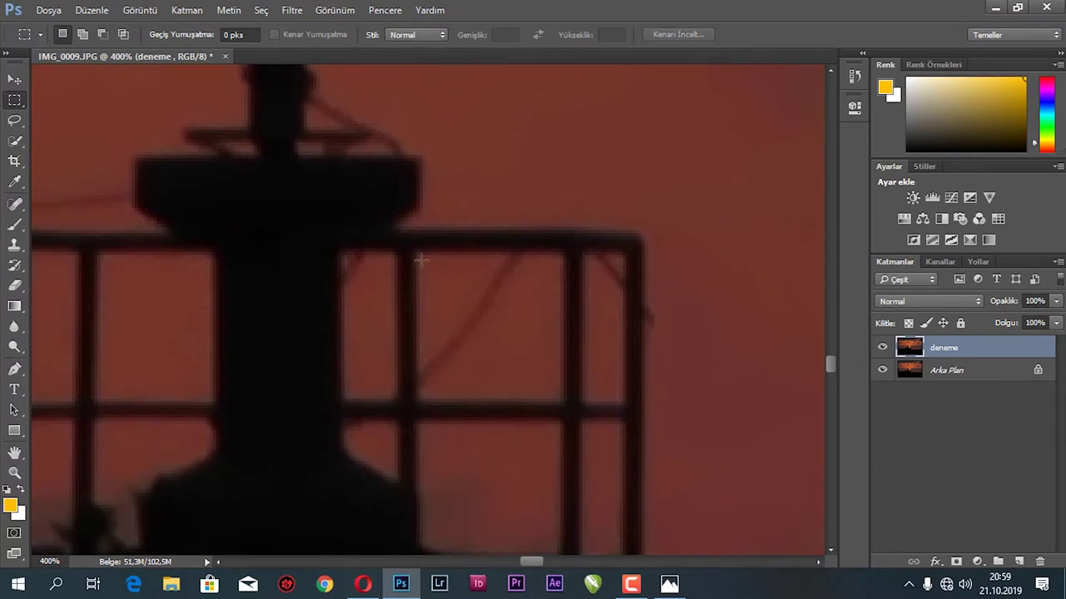
pyautogui.moveTo(424, 260); pyautogui.dragTo(541, 384)
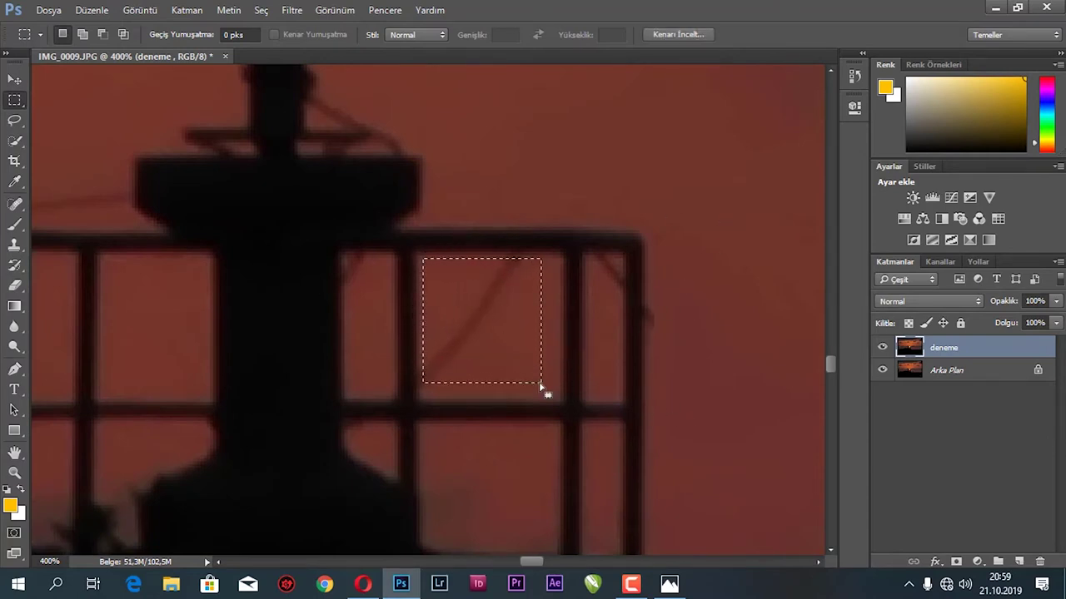
pyautogui.hotkey('shift', 'F5')
pyautogui.press('Return')
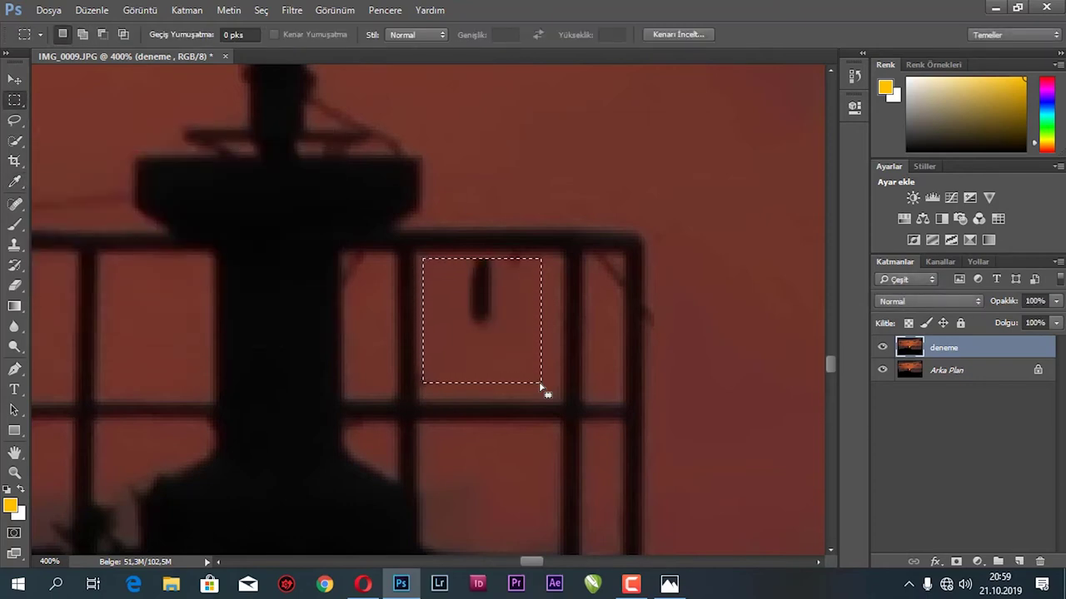
pyautogui.hotkey('shift', 'F5')
pyautogui.press('Return')
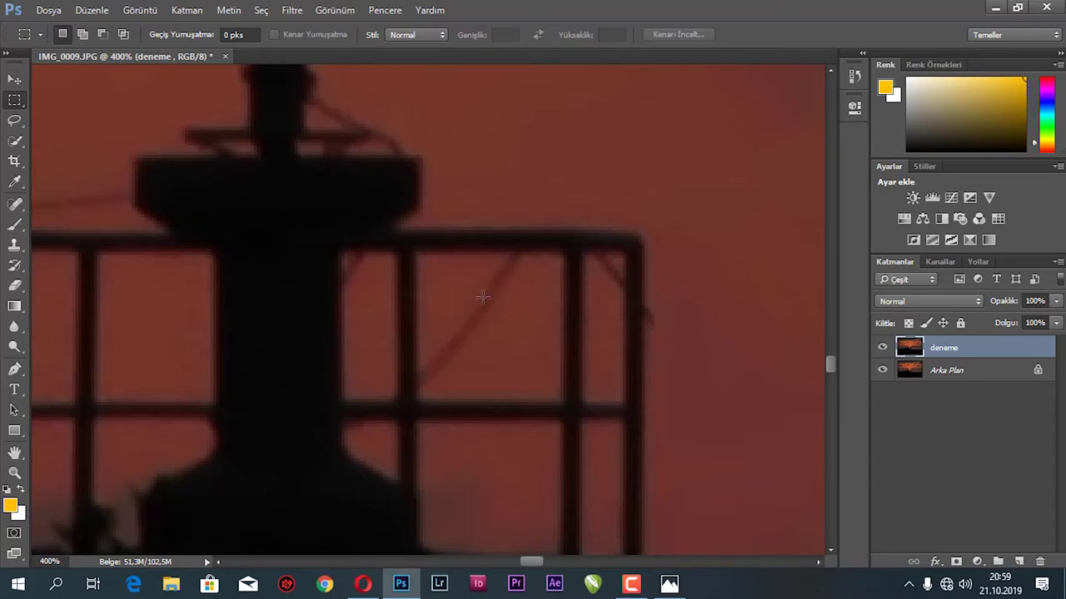
# - Content-aware fill the dark blob left on the railing
pyautogui.moveTo(516, 308); pyautogui.dragTo(519, 315)
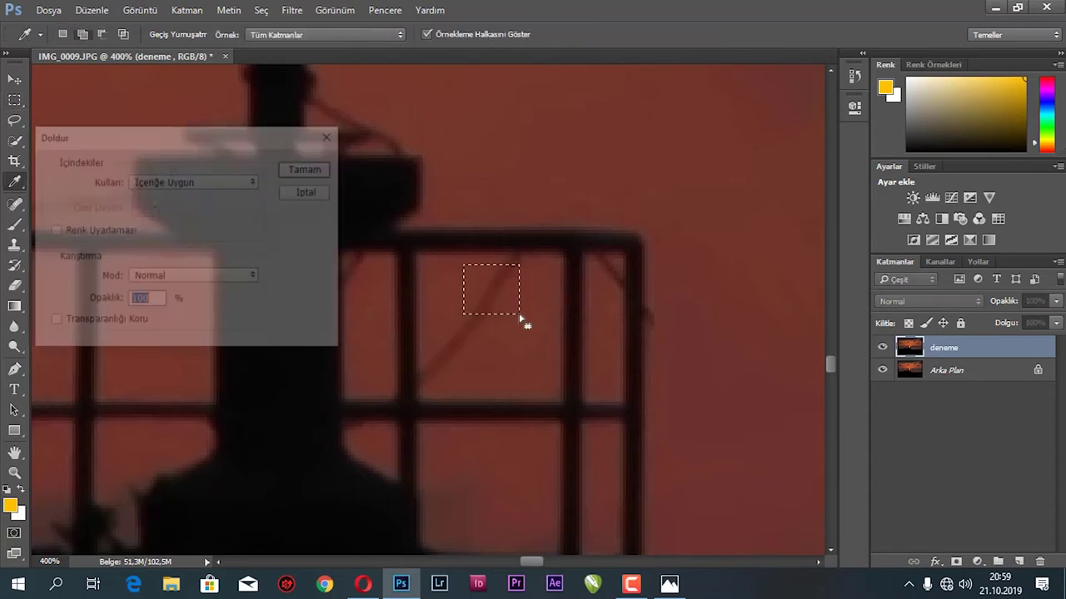
pyautogui.moveTo(546, 359); pyautogui.dragTo(523, 367)
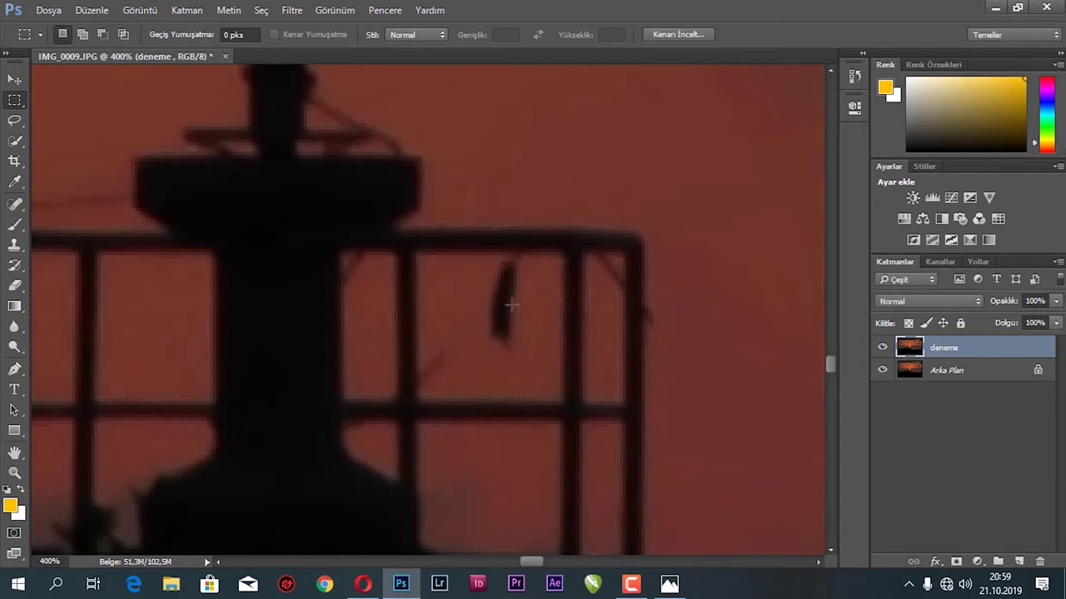
pyautogui.moveTo(519, 312); pyautogui.dragTo(535, 374)
pyautogui.hotkey('shift', 'F5')
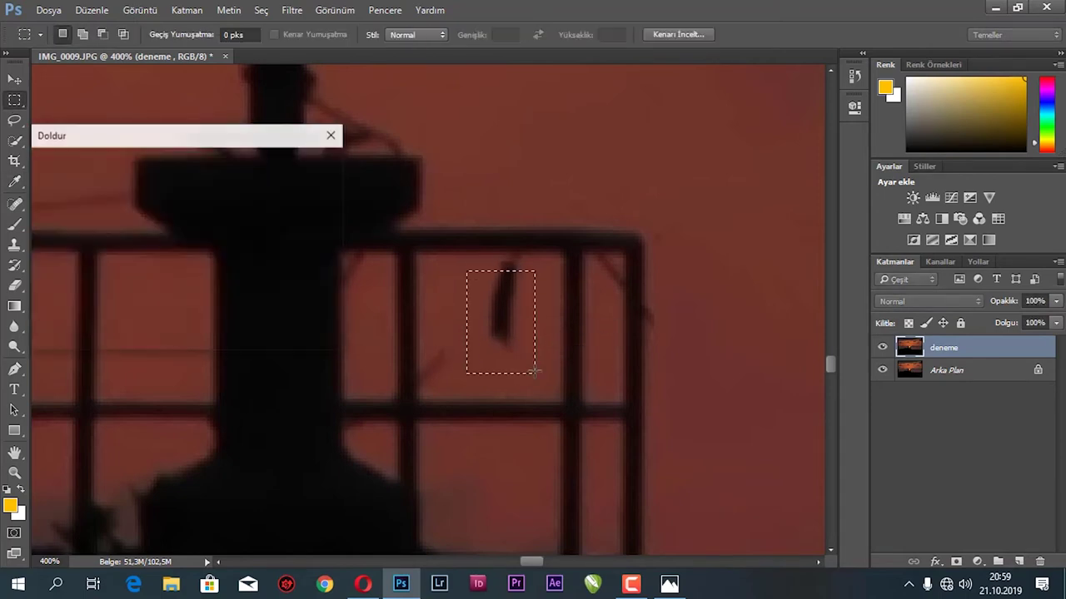
pyautogui.press('Return')
# - Repeatedly content-aware fill the dark post area to remove it
pyautogui.moveTo(461, 255); pyautogui.dragTo(538, 362)
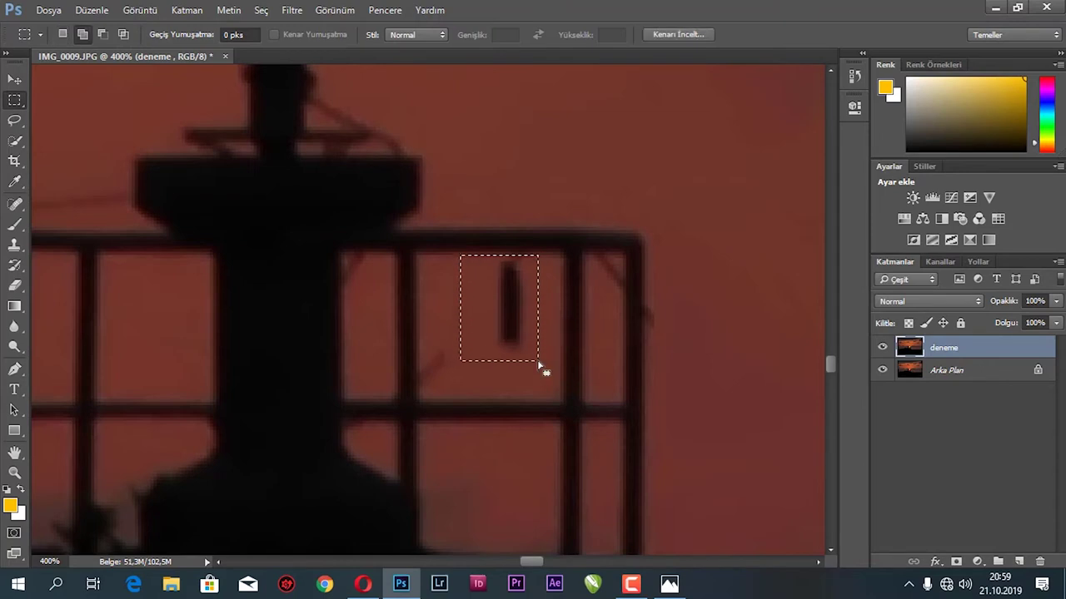
pyautogui.hotkey('shift', 'F5')
pyautogui.press('Return')
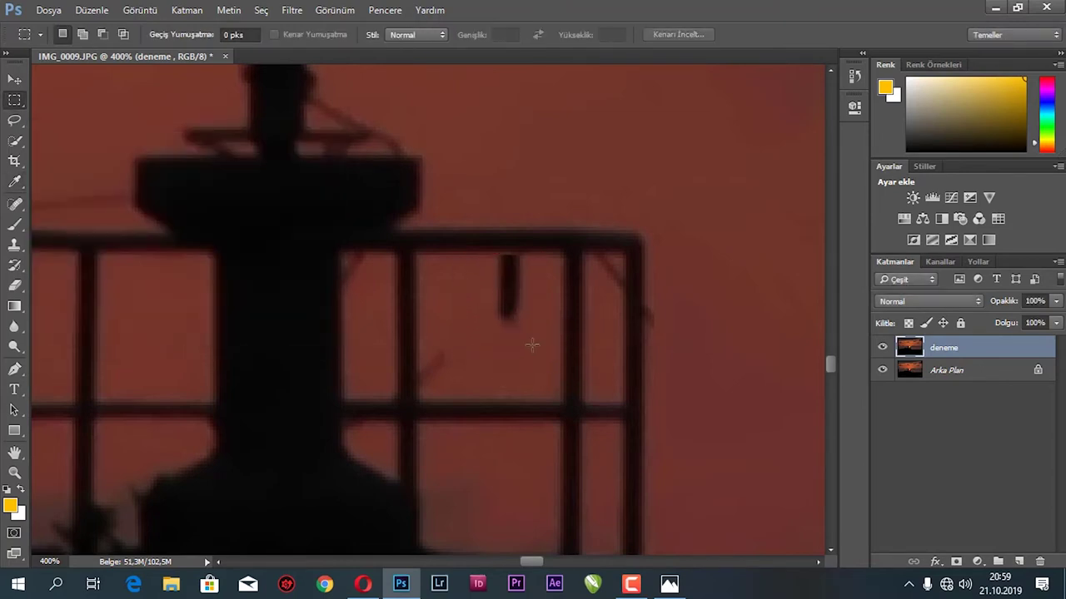
pyautogui.moveTo(475, 287); pyautogui.dragTo(472, 284)
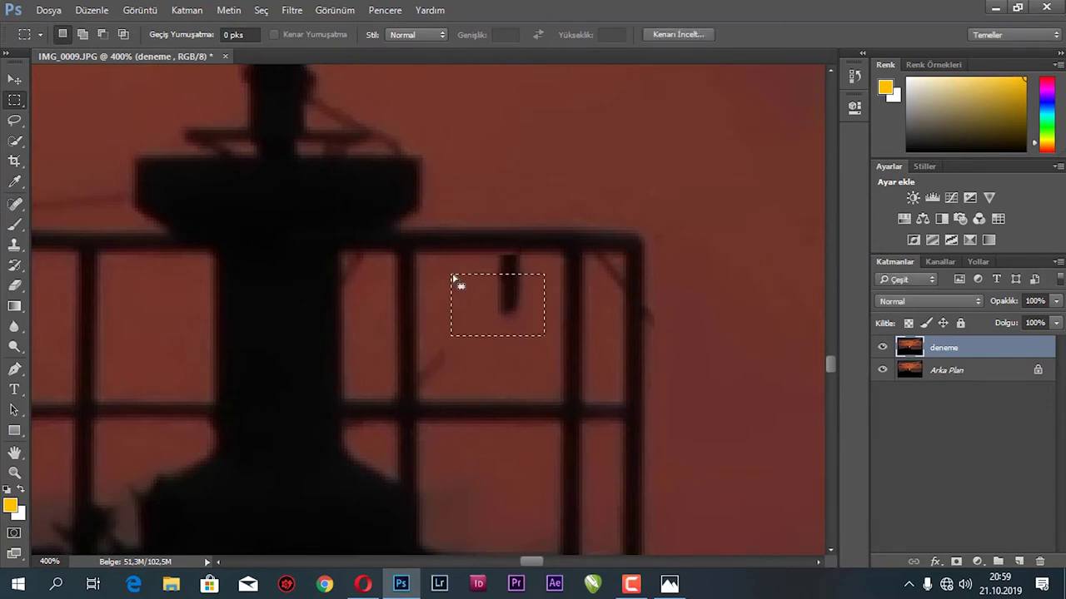
pyautogui.hotkey('shift', 'F5')
pyautogui.press('Return')
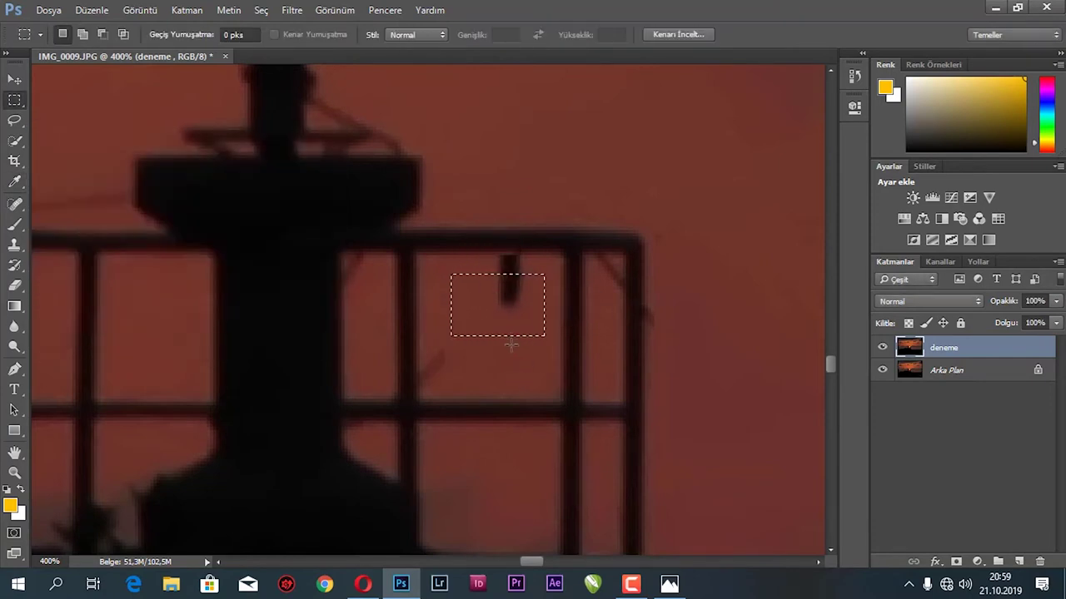
pyautogui.moveTo(448, 267); pyautogui.dragTo(439, 260)
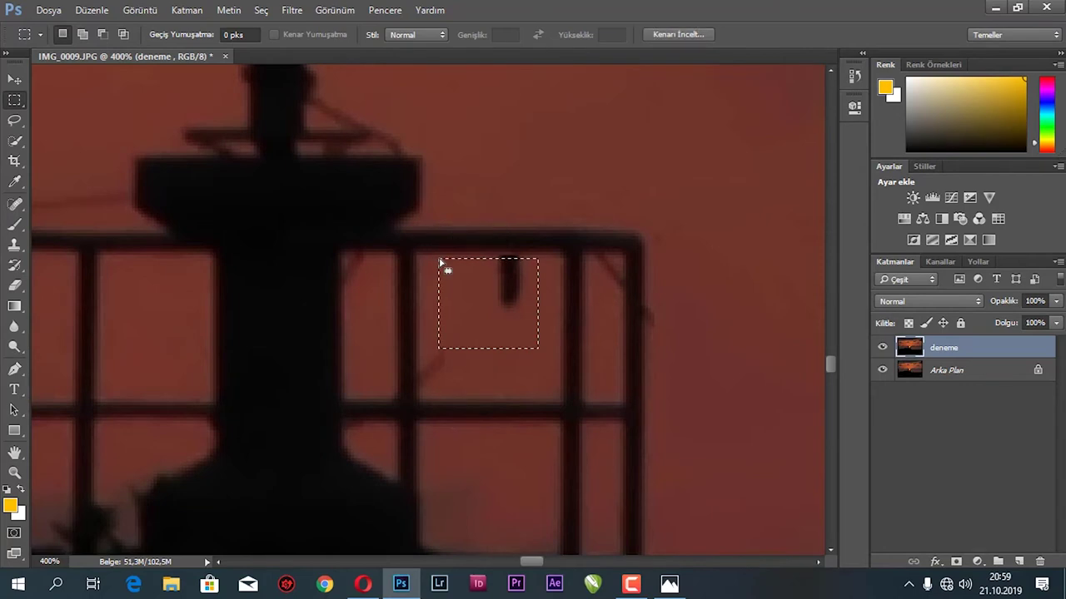
pyautogui.hotkey('shift', 'F5')
pyautogui.press('Return')
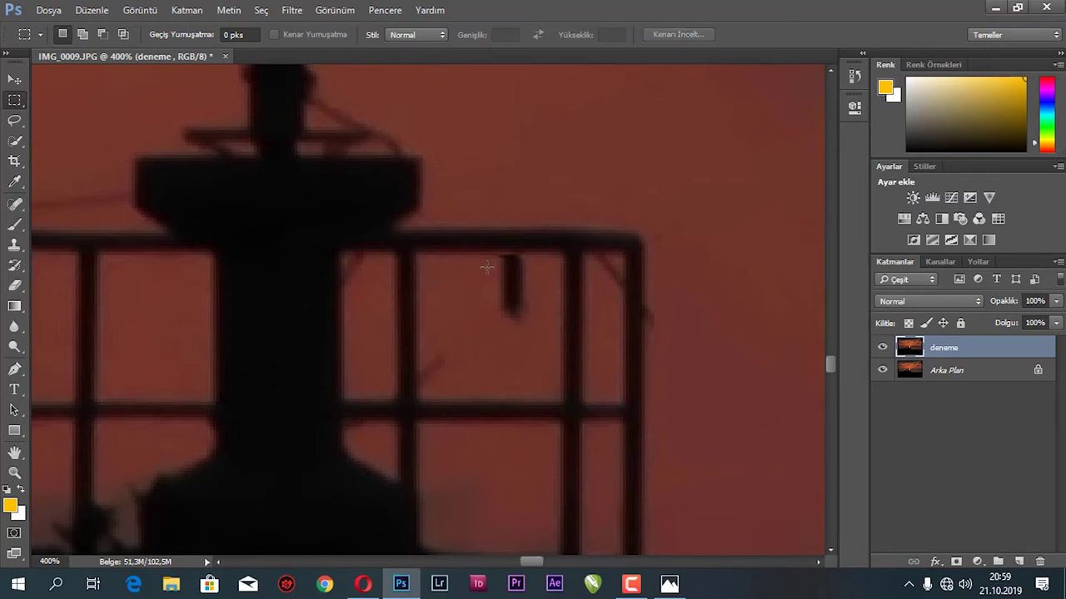
pyautogui.moveTo(473, 259); pyautogui.dragTo(541, 341)
pyautogui.hotkey('shift', 'F5')
pyautogui.press('Return')
# - Feather the post selection by 5 pixels and content-aware fill the post's remaining part
pyautogui.moveTo(464, 277); pyautogui.dragTo(522, 329)
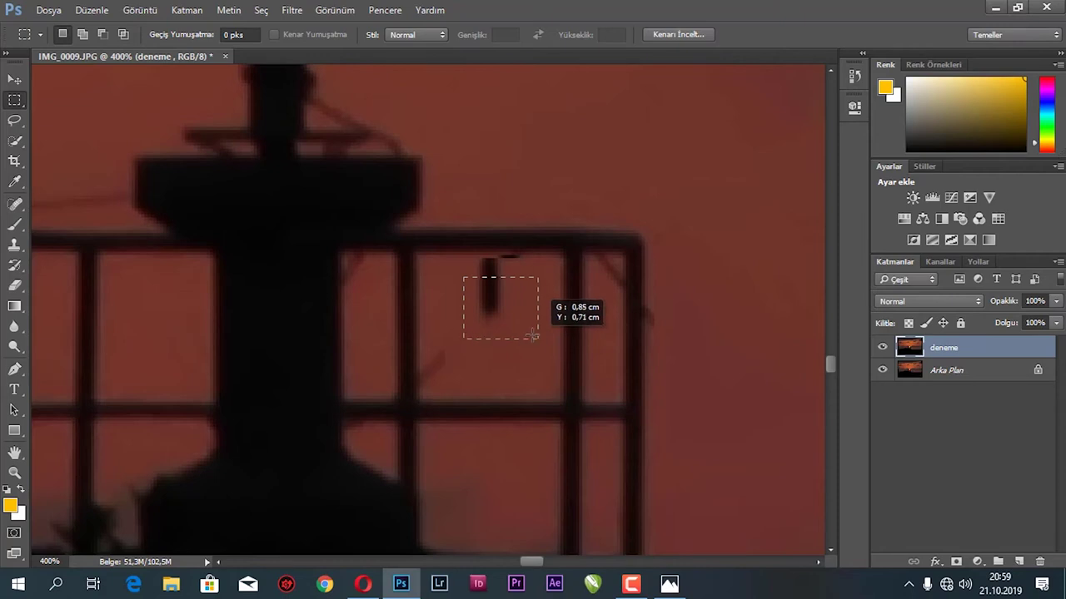
pyautogui.hotkey('shift', 'F6')
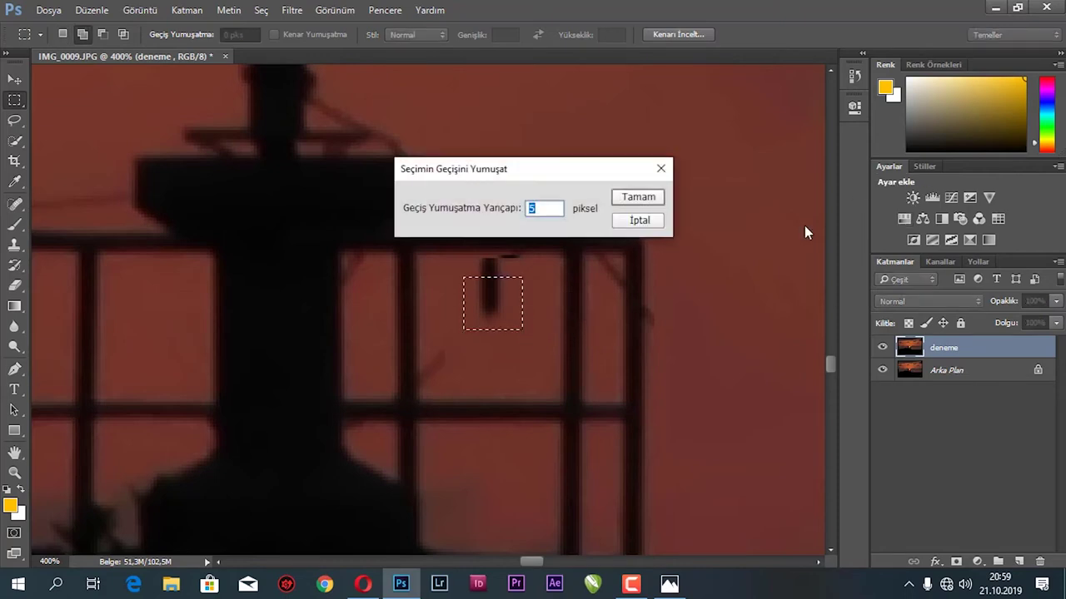
pyautogui.click(630, 222)
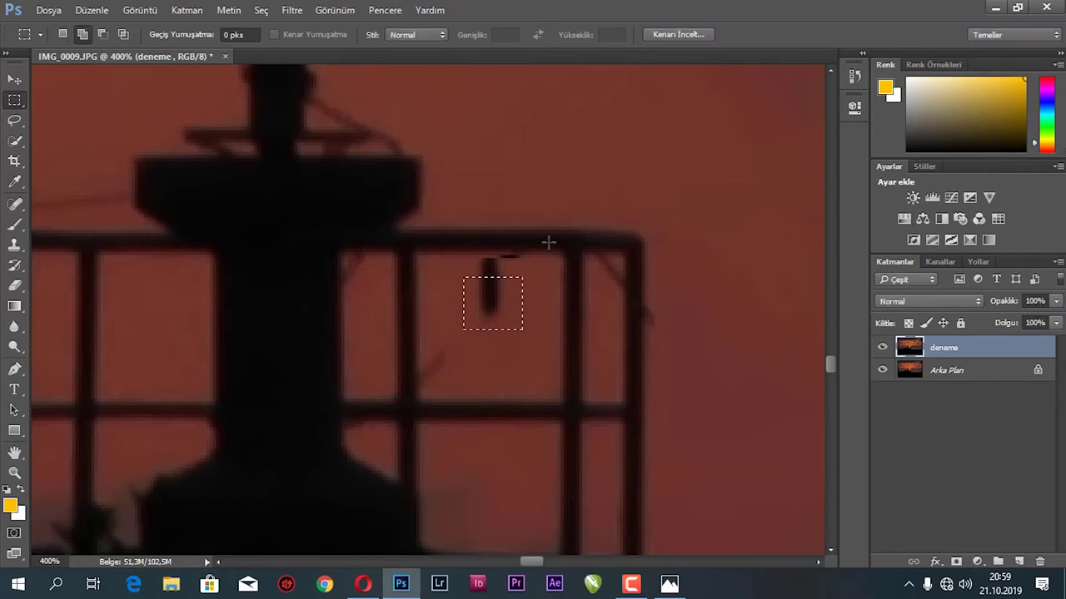
pyautogui.moveTo(522, 309); pyautogui.dragTo(532, 321)
pyautogui.moveTo(457, 268); pyautogui.dragTo(515, 298)
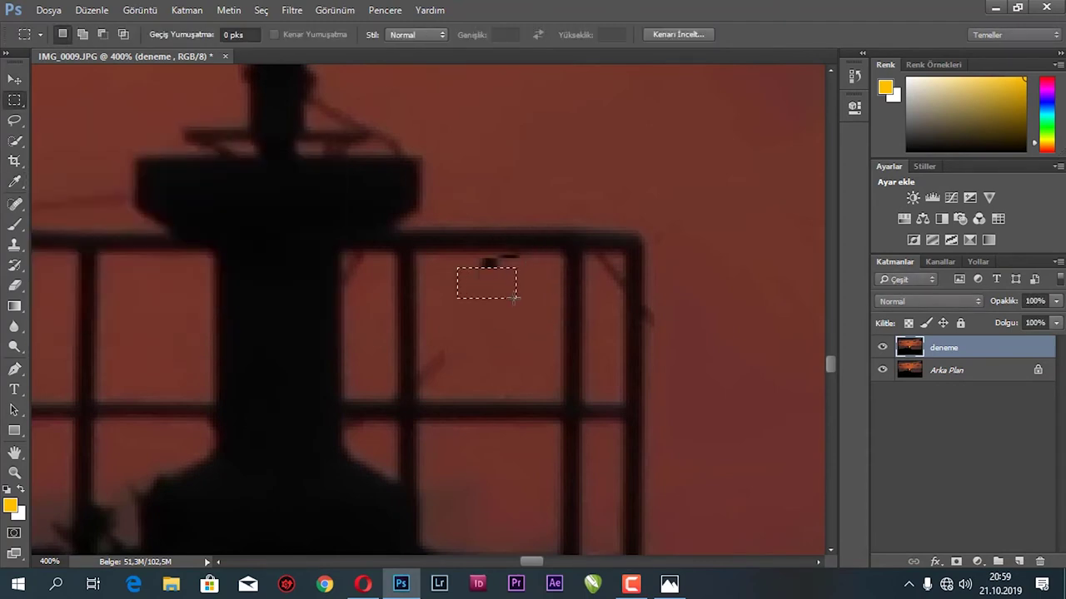
pyautogui.moveTo(469, 258); pyautogui.dragTo(538, 301)
pyautogui.hotkey('shift', 'BackSpace')
pyautogui.press('Return')
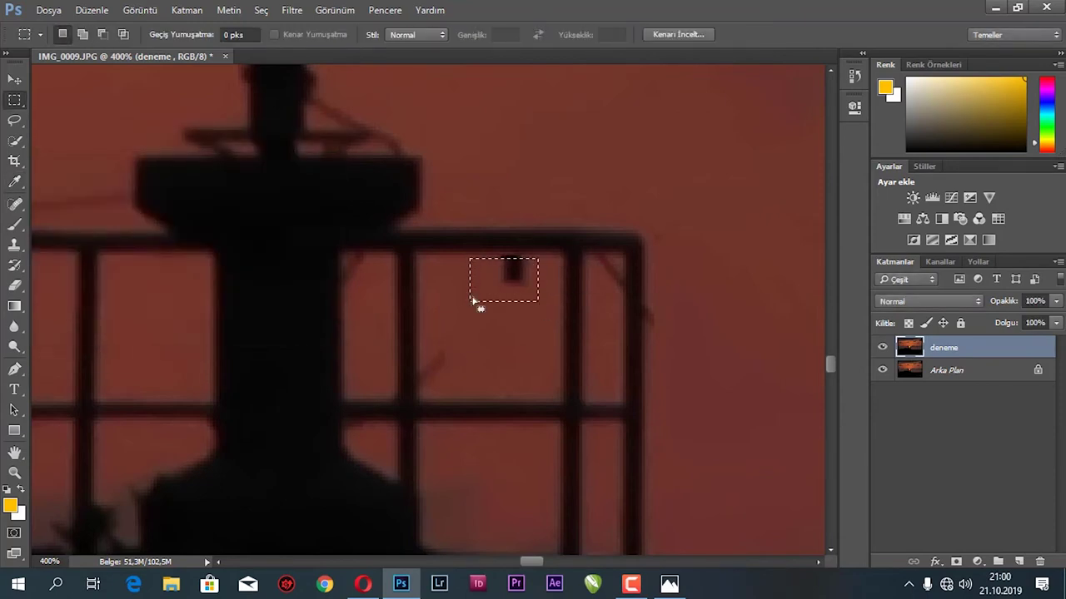
# - Content-aware fill the leftover blob on the railing twice
pyautogui.moveTo(534, 273); pyautogui.dragTo(475, 300)
pyautogui.hotkey('shift', 'BackSpace')
pyautogui.press('Return')
pyautogui.moveTo(531, 259); pyautogui.dragTo(469, 290)
pyautogui.hotkey('shift', 'BackSpace')
pyautogui.press('Return')
# - Cancel the feather, deselect, and fill a small sky patch between the railing bars
pyautogui.moveTo(524, 254); pyautogui.dragTo(479, 283)
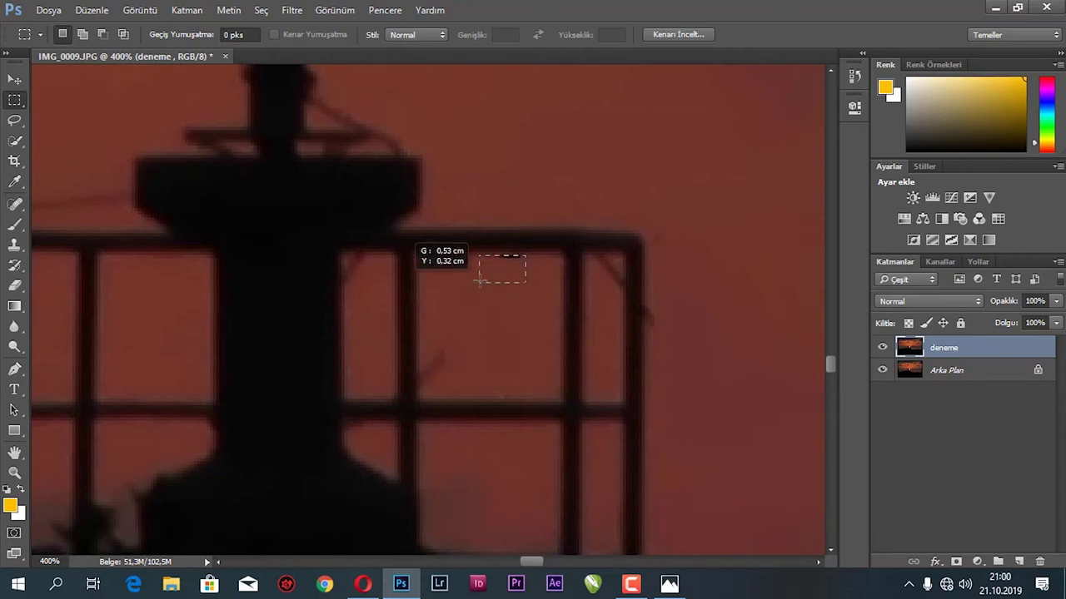
pyautogui.hotkey('shift', 'F6')
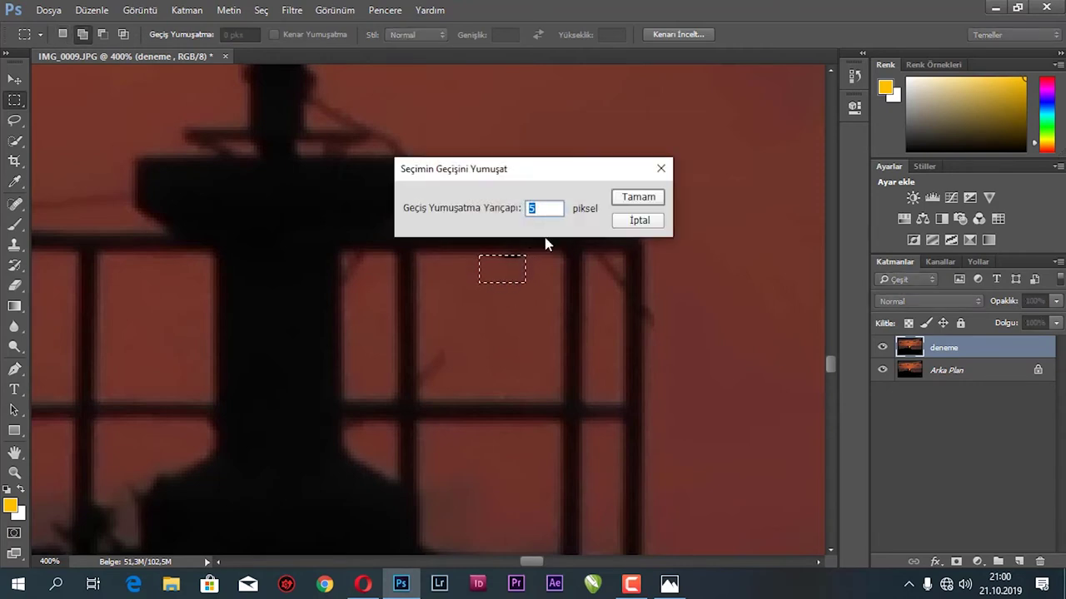
pyautogui.click(639, 221)
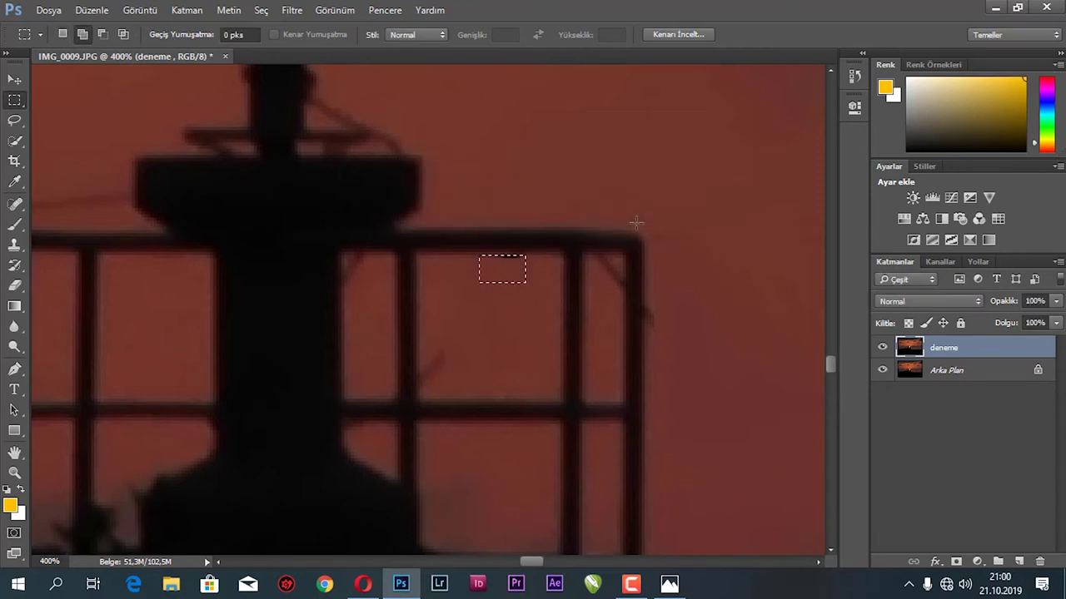
pyautogui.click(653, 273)
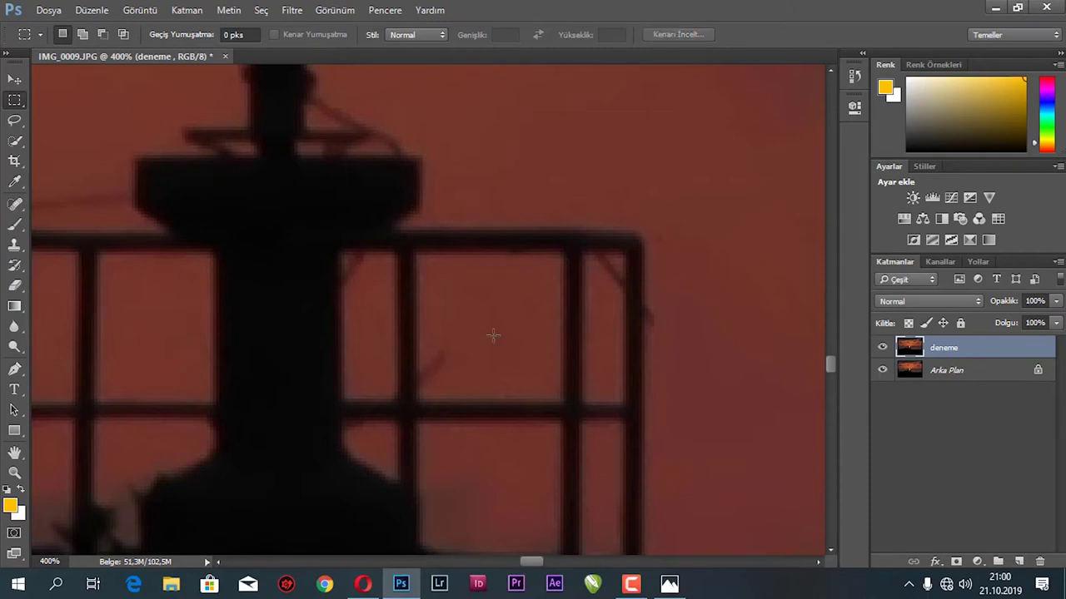
pyautogui.moveTo(460, 337); pyautogui.dragTo(426, 391)
pyautogui.hotkey('shift', 'F5')
pyautogui.press('Return')
pyautogui.click(492, 306)
# - Pan to the balcony wire and fill the small patch at the balcony corner
pyautogui.moveTo(441, 319)
pyautogui.mouseDown()
pyautogui.moveTo(499, 297)
pyautogui.moveTo(602, 288)
pyautogui.moveTo(540, 306)
pyautogui.mouseUp()
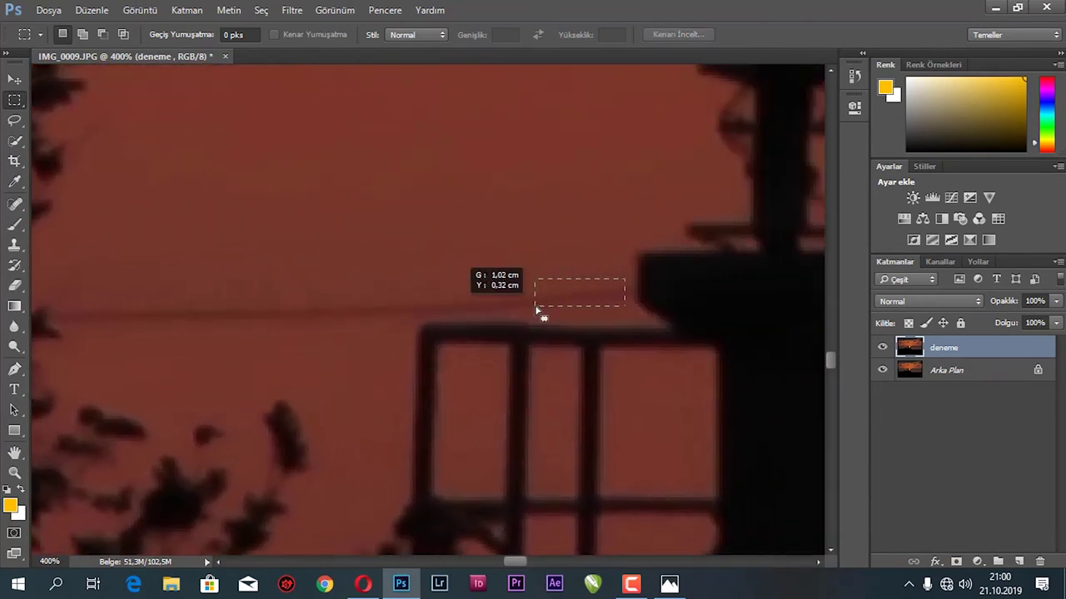
pyautogui.moveTo(603, 293); pyautogui.dragTo(610, 293)
pyautogui.press('shift')
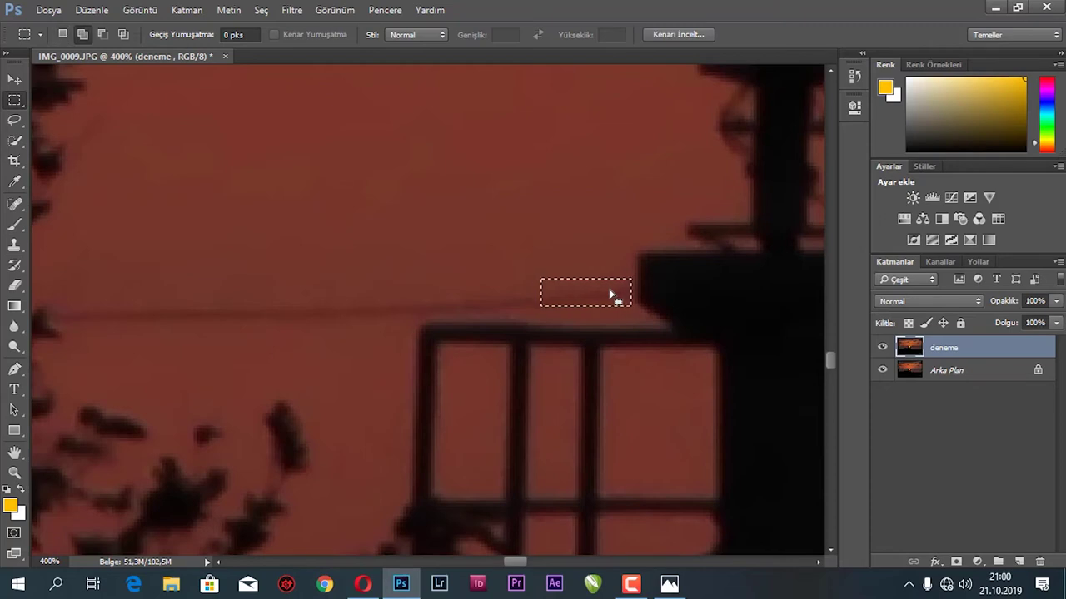
pyautogui.click(571, 256)
pyautogui.moveTo(596, 283); pyautogui.dragTo(634, 313)
pyautogui.hotkey('shift', 'F5')
pyautogui.press('Return')
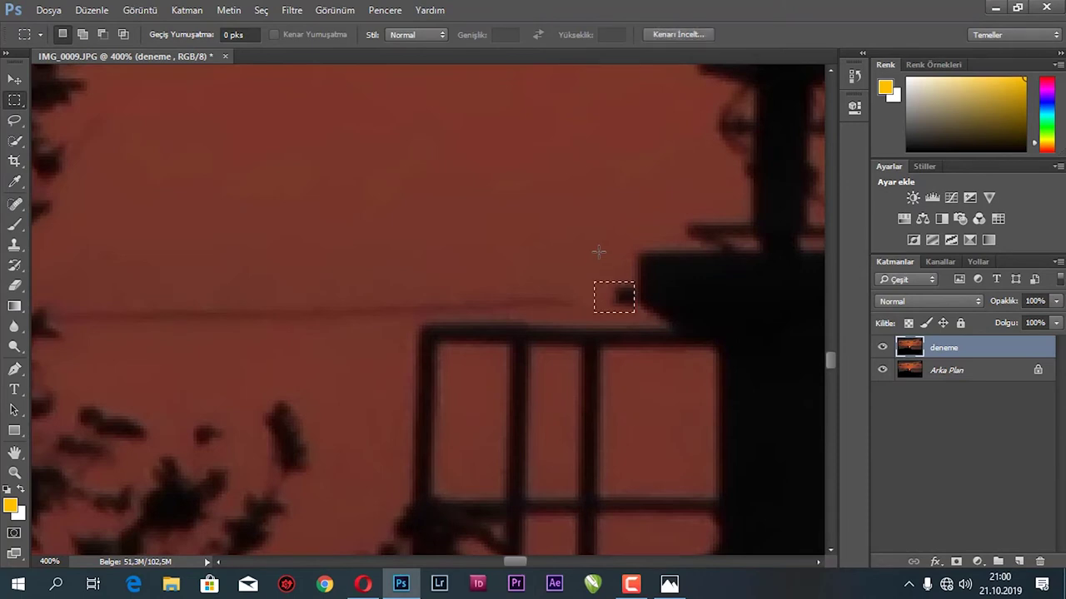
# - Content-aware fill the wire beside the balcony and its next stretch
pyautogui.moveTo(581, 279); pyautogui.dragTo(447, 309)
pyautogui.hotkey('shift', 'F5')
pyautogui.press('Return')
pyautogui.hotkey('ctrl', 'd')
pyautogui.moveTo(500, 285); pyautogui.dragTo(250, 313)
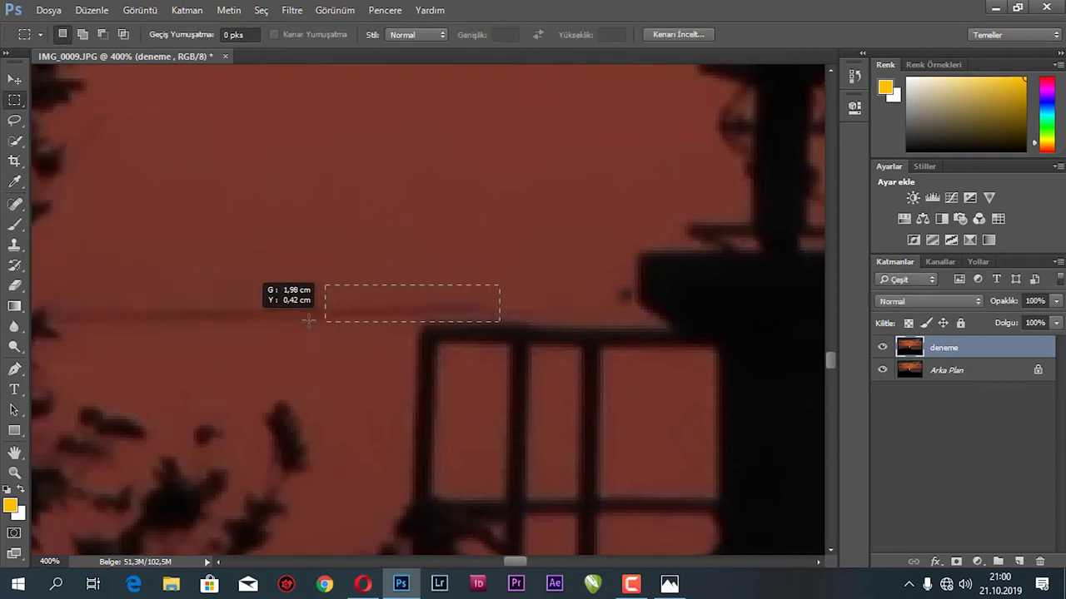
pyautogui.hotkey('shift', 'F5')
pyautogui.press('Return')
pyautogui.hotkey('ctrl', 'd')
# - Fill the remaining wire toward the left, then pan to the sun and tower wires
pyautogui.moveTo(399, 267); pyautogui.dragTo(91, 329)
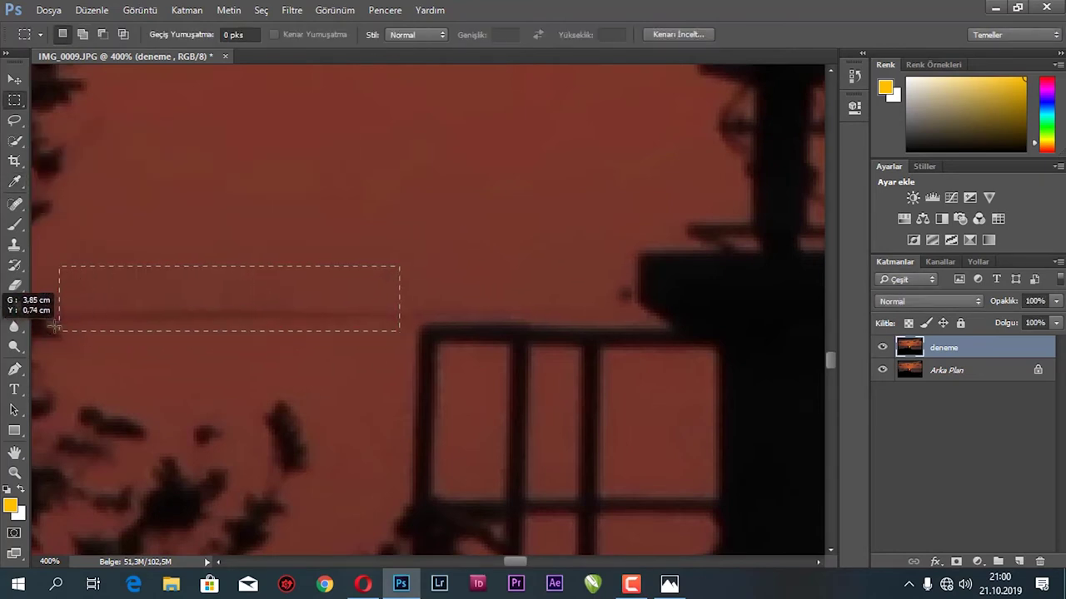
pyautogui.moveTo(92, 330); pyautogui.dragTo(67, 332)
pyautogui.hotkey('shift', 'F5')
pyautogui.press('Return')
pyautogui.hotkey('ctrl', 'd')
pyautogui.moveTo(214, 288)
pyautogui.mouseDown()
pyautogui.moveTo(333, 278)
pyautogui.moveTo(254, 340)
pyautogui.moveTo(369, 319)
pyautogui.moveTo(546, 256)
pyautogui.mouseUp()
pyautogui.moveTo(383, 306)
pyautogui.mouseDown()
pyautogui.moveTo(539, 273)
pyautogui.moveTo(635, 295)
pyautogui.mouseUp()
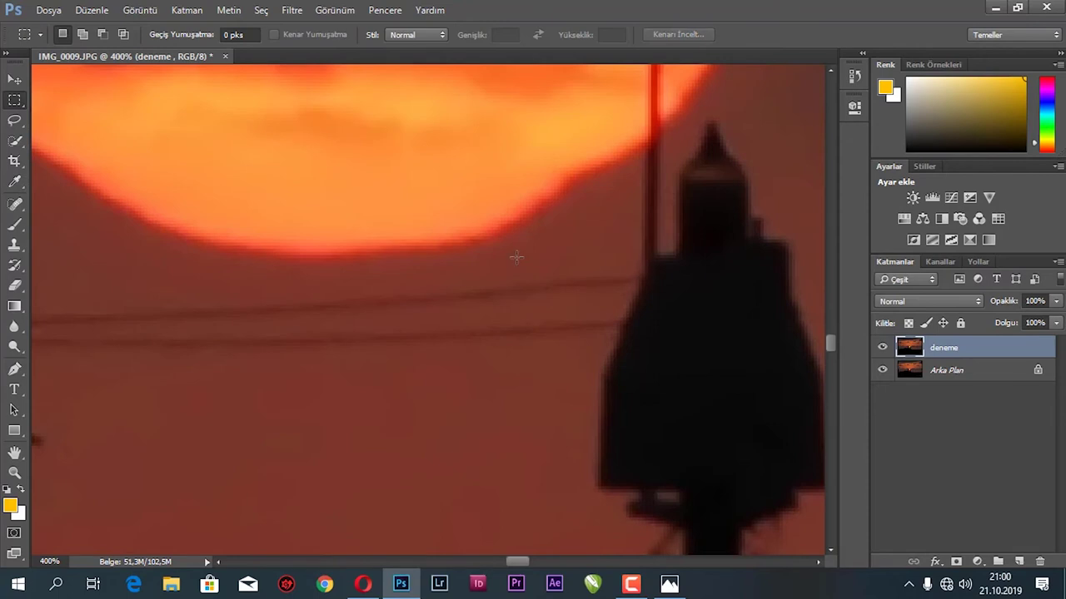
# - Marquee-select the wire ends beside the tower, redrawing the box several times
pyautogui.moveTo(513, 256); pyautogui.dragTo(632, 302)
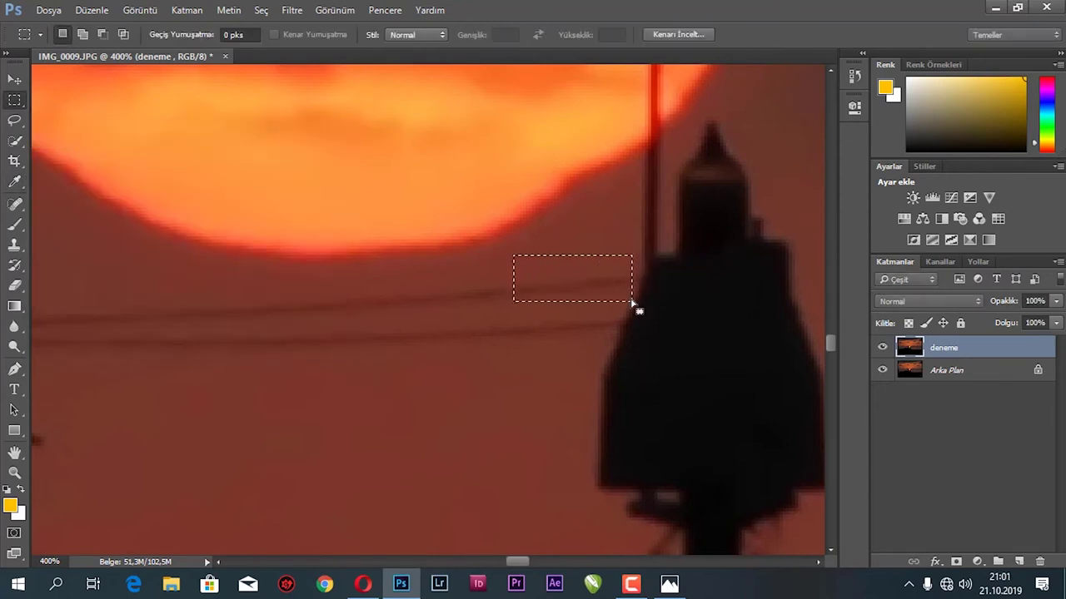
pyautogui.moveTo(475, 262); pyautogui.dragTo(571, 367)
pyautogui.click(449, 386)
pyautogui.moveTo(354, 277); pyautogui.dragTo(547, 400)
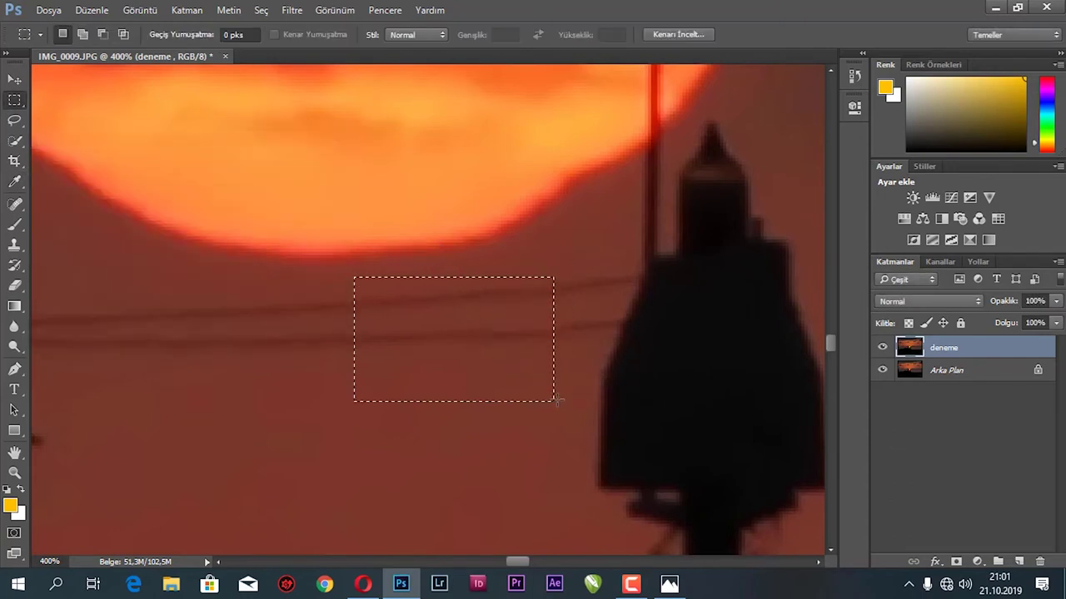
pyautogui.click(298, 445)
pyautogui.moveTo(523, 262); pyautogui.dragTo(582, 355)
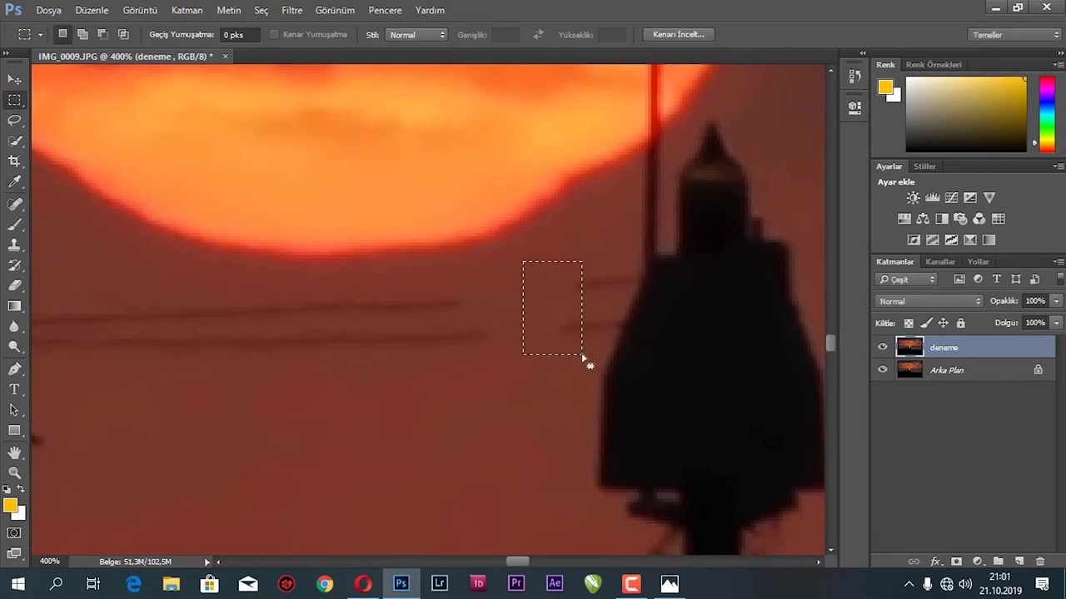
pyautogui.moveTo(557, 259); pyautogui.dragTo(595, 338)
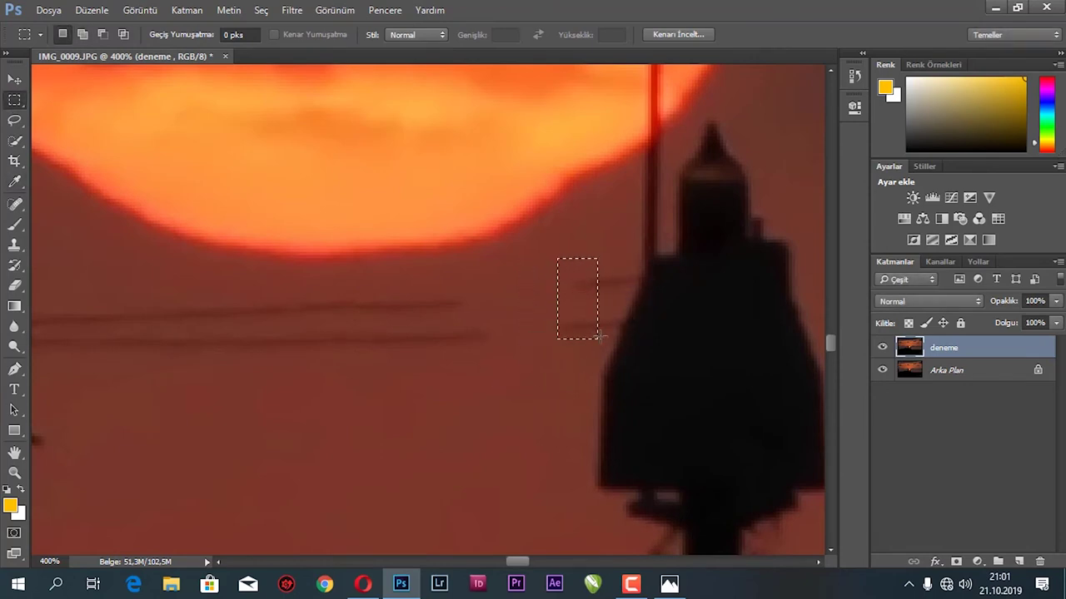
pyautogui.moveTo(555, 246); pyautogui.dragTo(630, 298)
pyautogui.click(478, 327)
# - Content-aware fill the lower wire end next to the tower with sky
pyautogui.moveTo(555, 292); pyautogui.dragTo(616, 338)
pyautogui.press('i')
pyautogui.hotkey('shift', 'F5')
pyautogui.press('Return')
pyautogui.press('m')
# - Content-aware fill both wires across the sky under the sun
pyautogui.moveTo(519, 273); pyautogui.dragTo(89, 390)
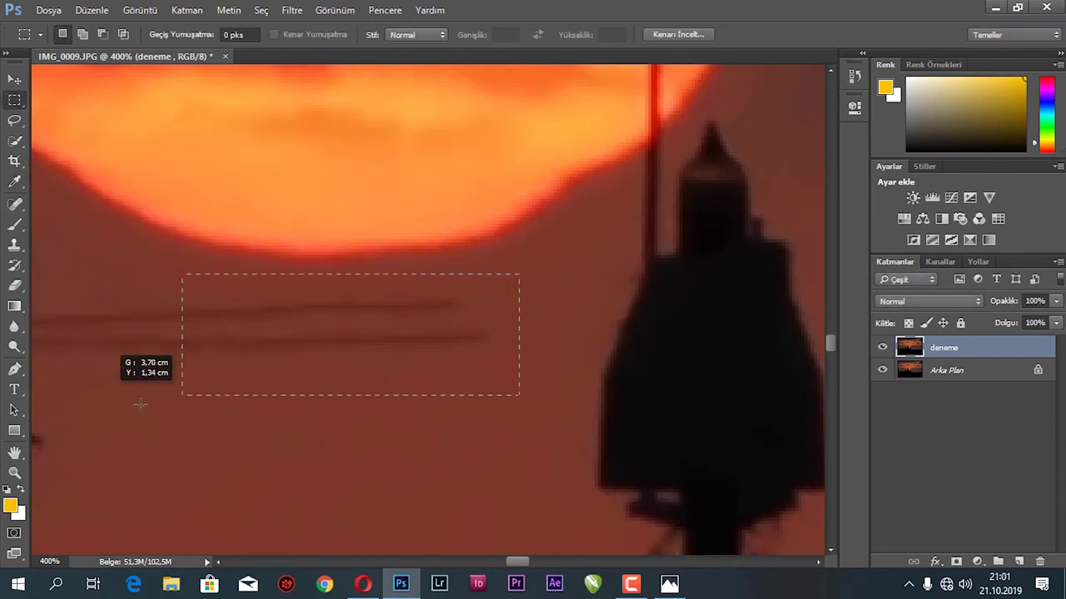
pyautogui.hotkey('shift', 'F5')
pyautogui.press('Return')
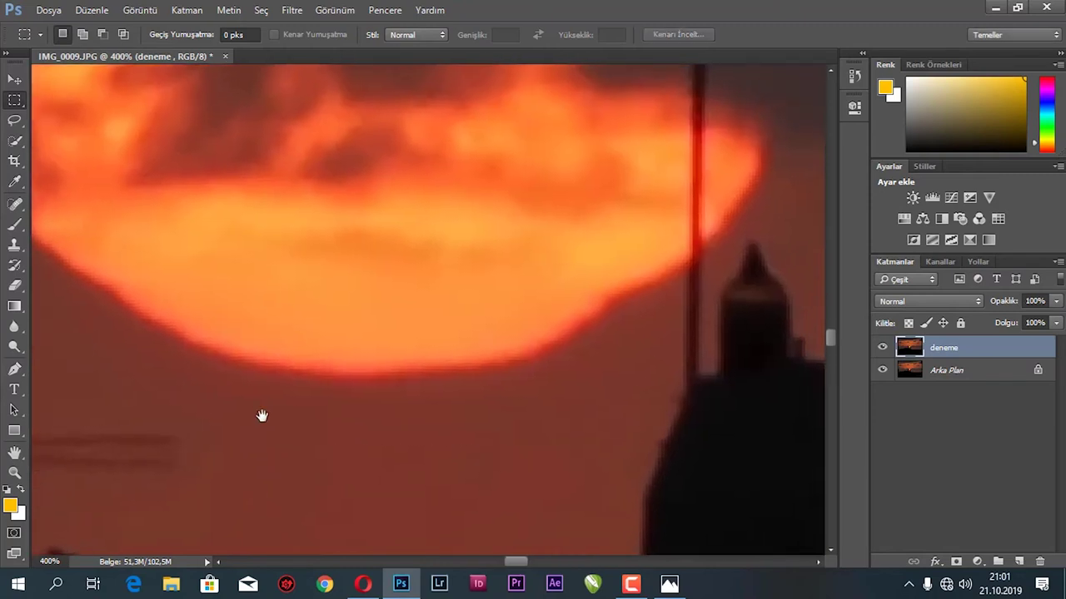
pyautogui.moveTo(262, 343)
pyautogui.mouseDown()
pyautogui.moveTo(383, 429)
pyautogui.moveTo(428, 240)
pyautogui.moveTo(483, 315)
pyautogui.mouseUp()
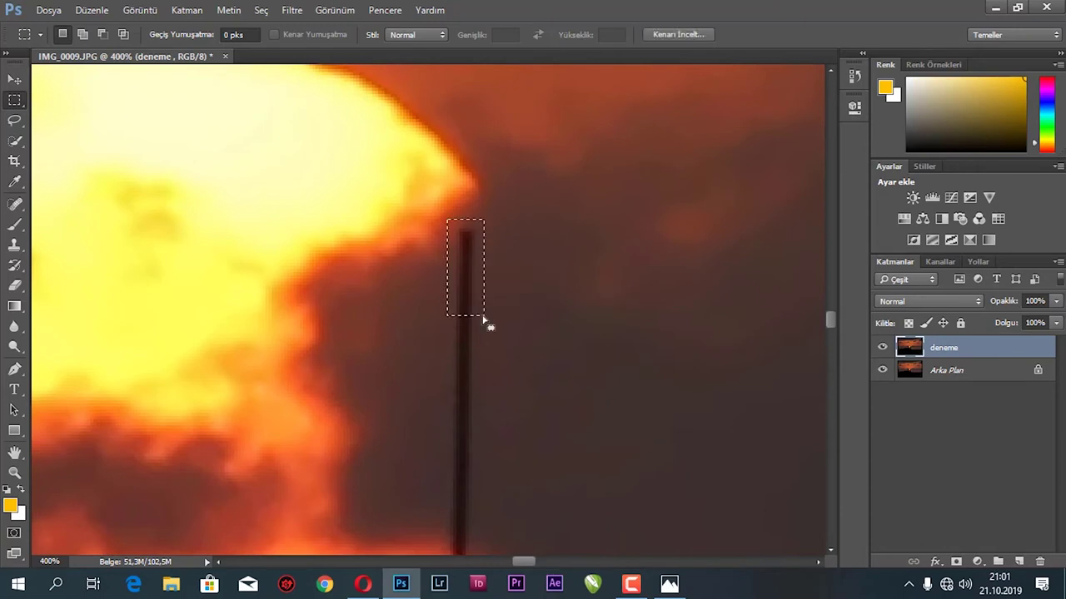
# - Zoom in on the pole below the sun and outline it with a marquee
pyautogui.click(442, 313)
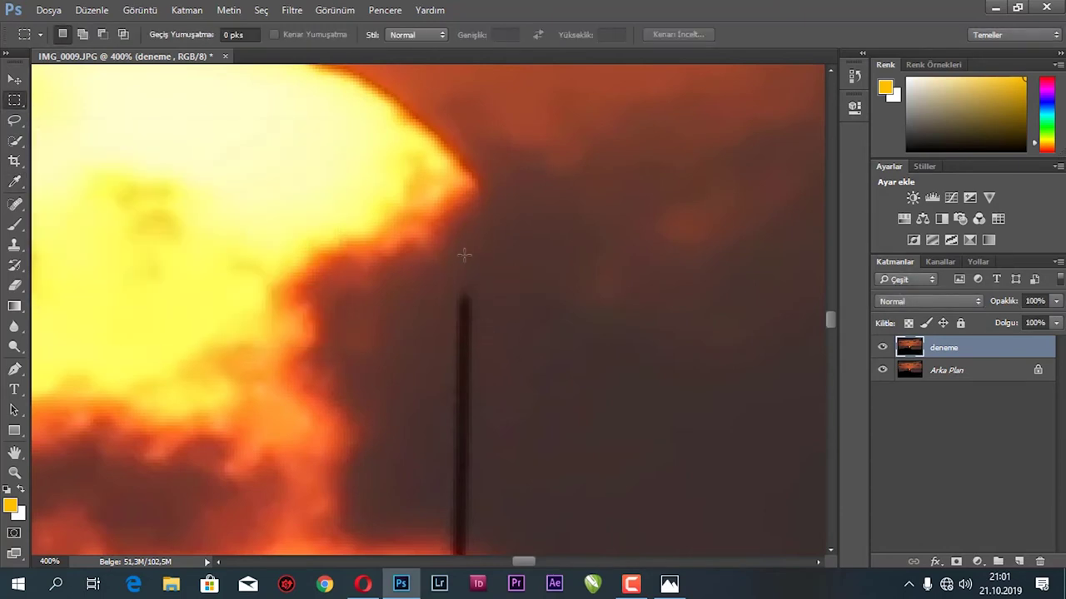
pyautogui.scroll(-1, 464, 257)
pyautogui.moveTo(450, 211); pyautogui.dragTo(513, 477)
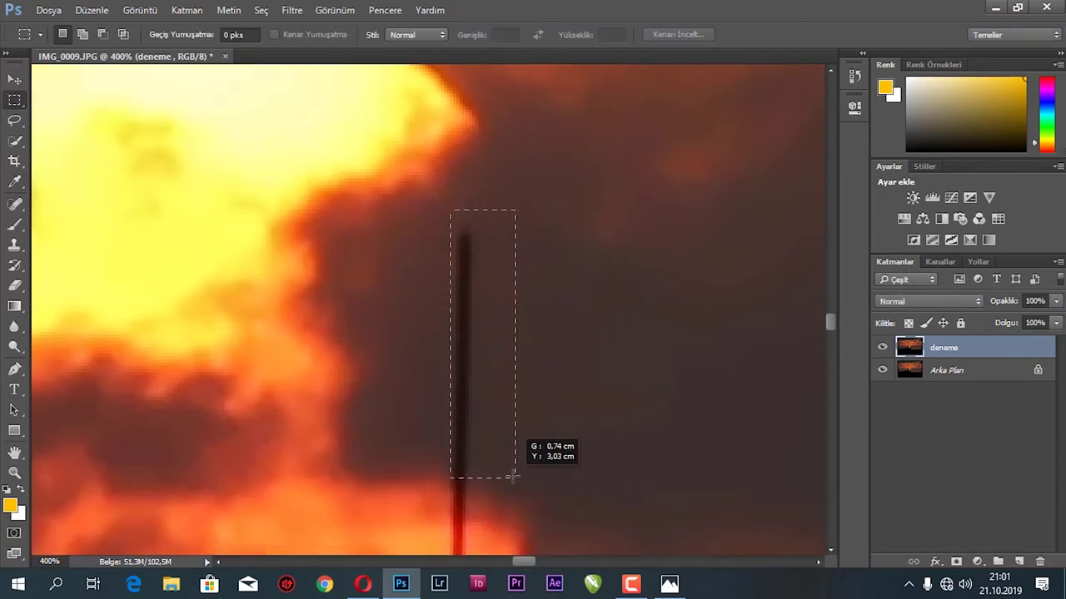
pyautogui.moveTo(513, 476); pyautogui.dragTo(518, 485)
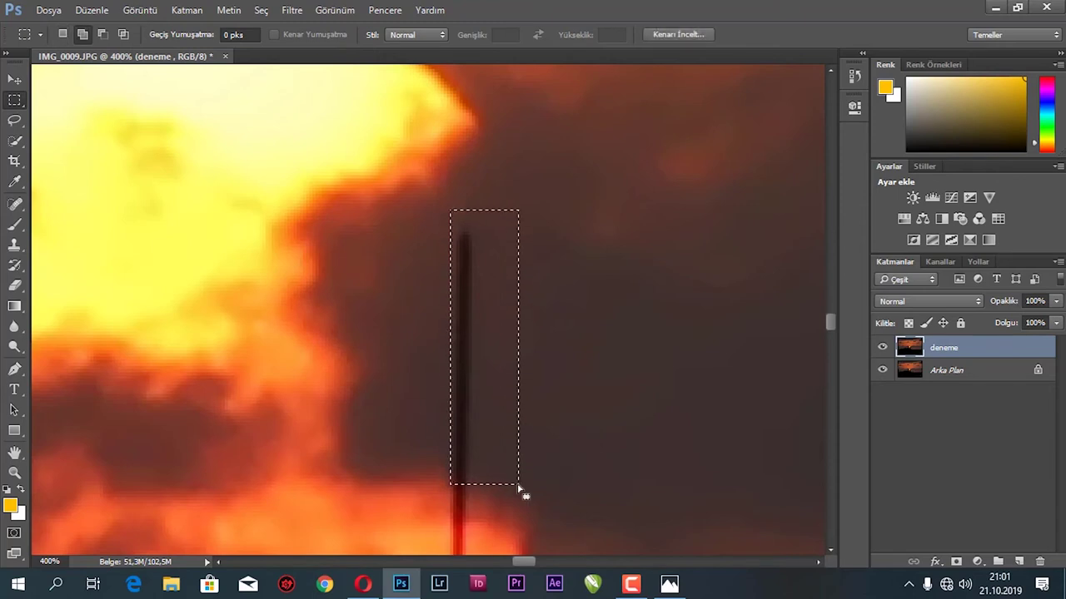
pyautogui.scroll(-1, 444, 368)
pyautogui.scroll(-2, 450, 377)
pyautogui.click(429, 283)
# - Content-aware fill the pole top and the leftover bit above it
pyautogui.moveTo(434, 245); pyautogui.dragTo(484, 296)
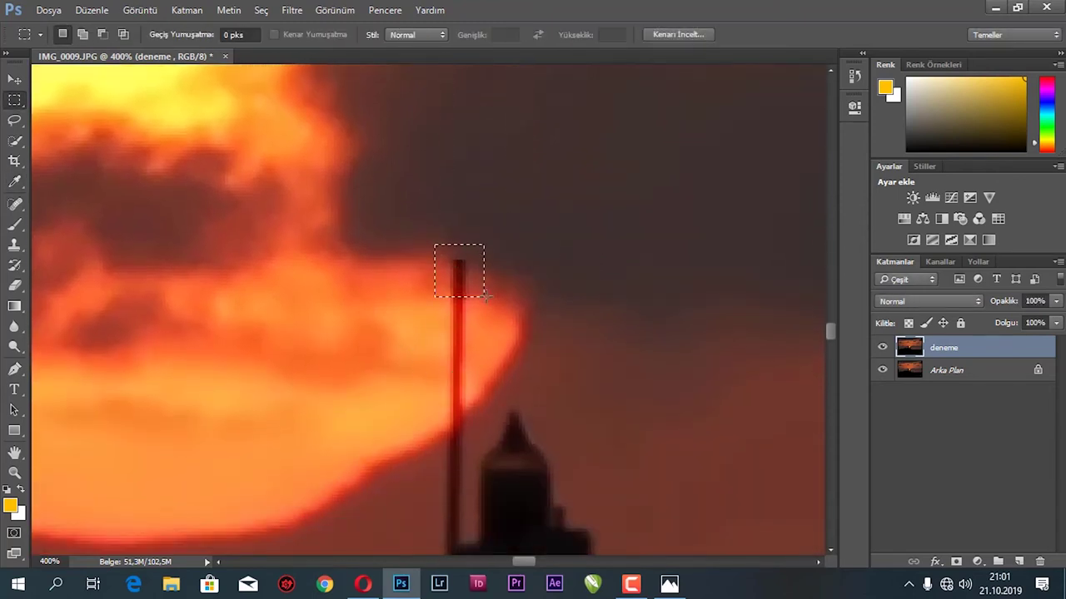
pyautogui.hotkey('shift', 'F5')
pyautogui.press('Return')
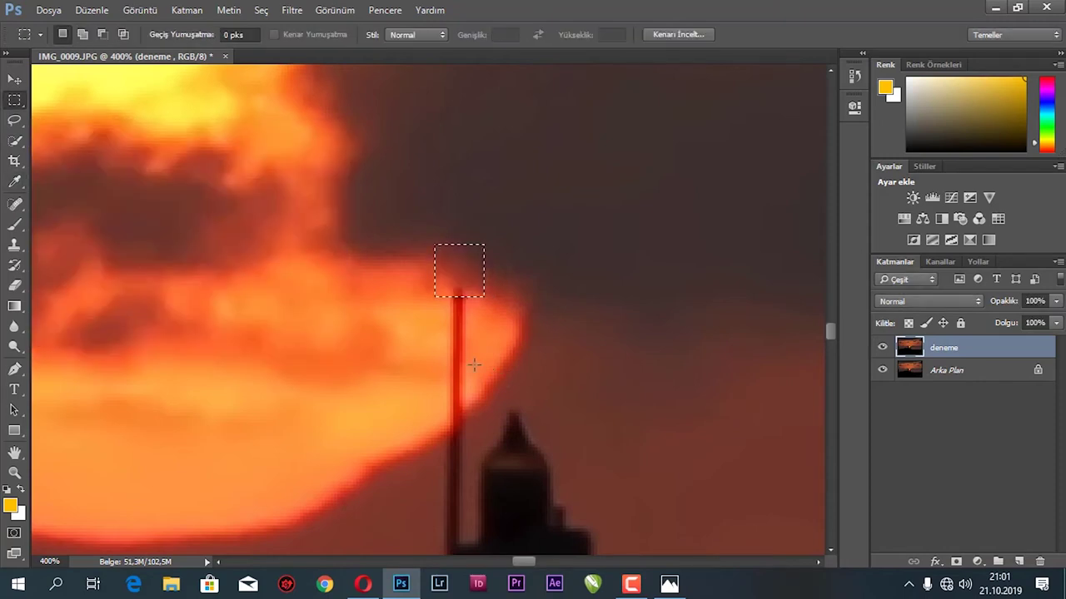
pyautogui.moveTo(419, 254); pyautogui.dragTo(449, 293)
pyautogui.hotkey('shift', 'F5')
pyautogui.press('Return')
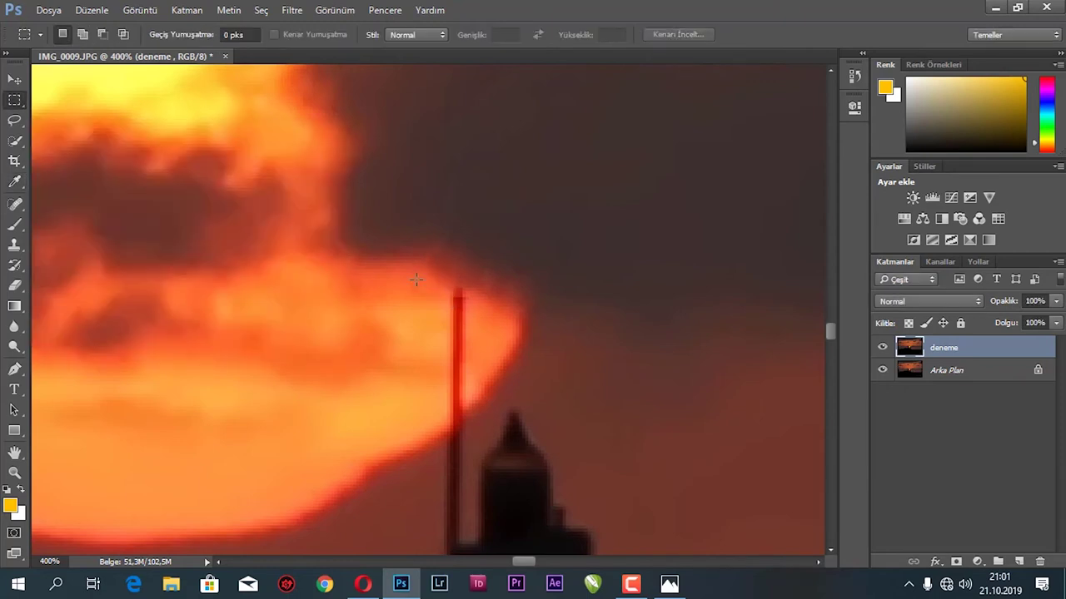
# - Fill the upper red pole and its next piece with surrounding sky
pyautogui.moveTo(431, 273); pyautogui.dragTo(468, 410)
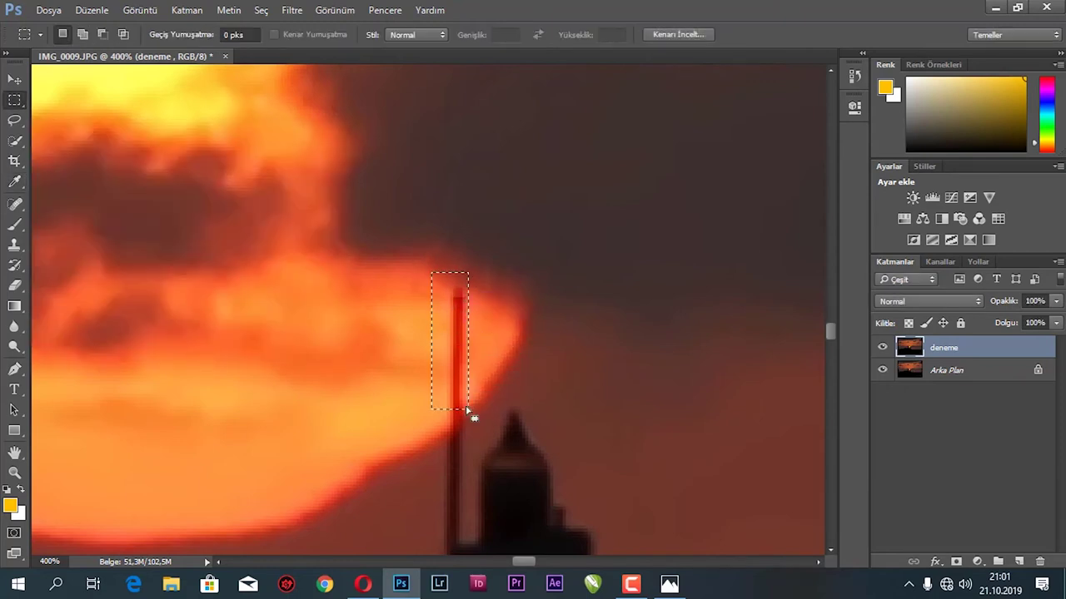
pyautogui.hotkey('shift', 'F5')
pyautogui.press('Return')
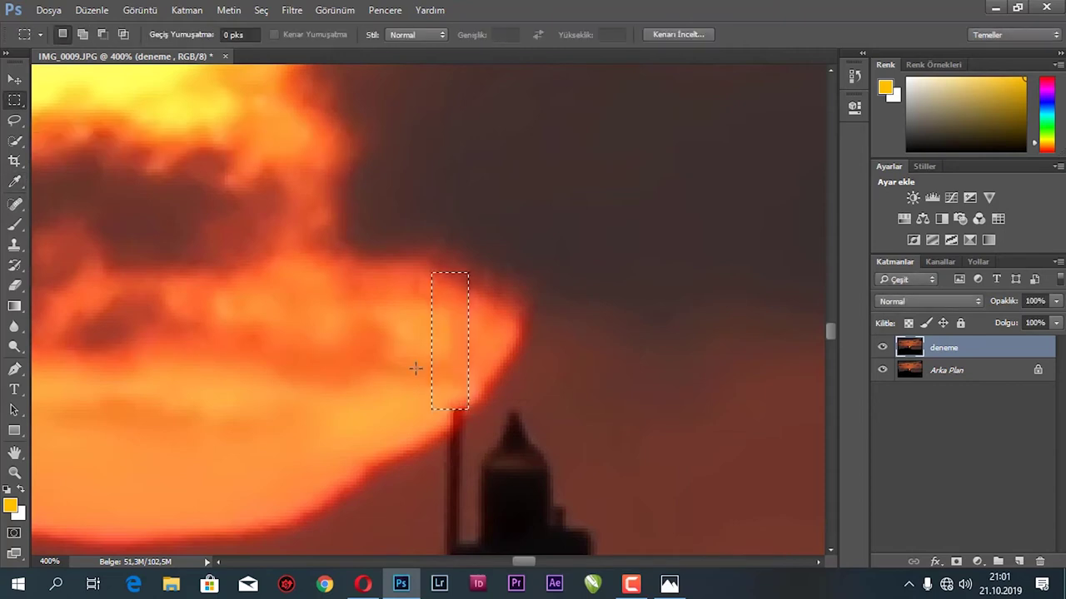
pyautogui.moveTo(432, 398); pyautogui.dragTo(463, 426)
pyautogui.hotkey('shift', 'F5')
pyautogui.press('Return')
pyautogui.hotkey('ctrl', 'd')
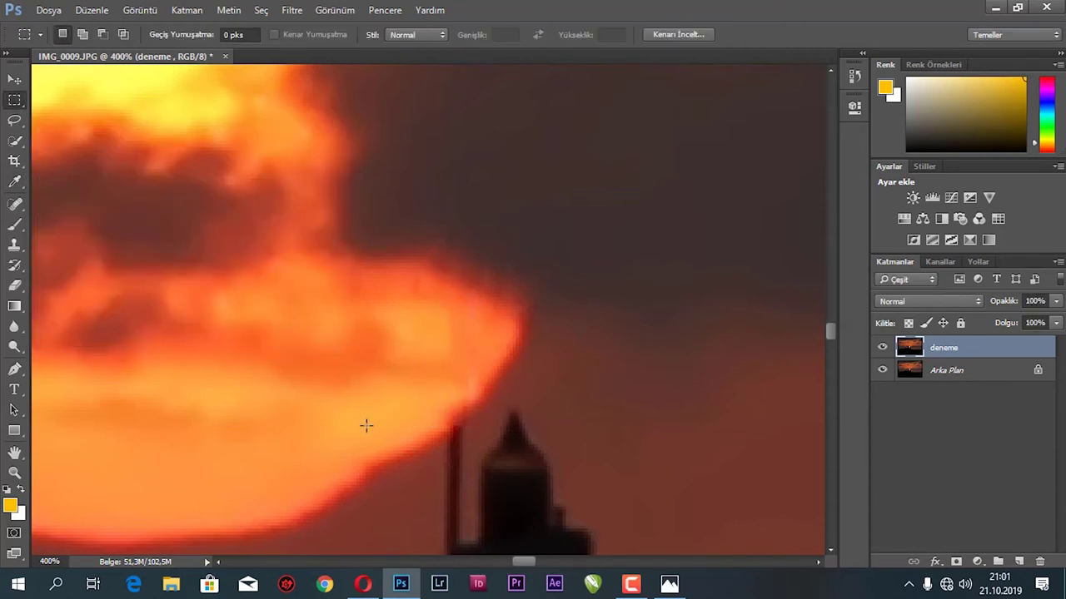
# - Content-aware fill the pole's lower part beside the tower
pyautogui.moveTo(468, 424); pyautogui.dragTo(442, 484)
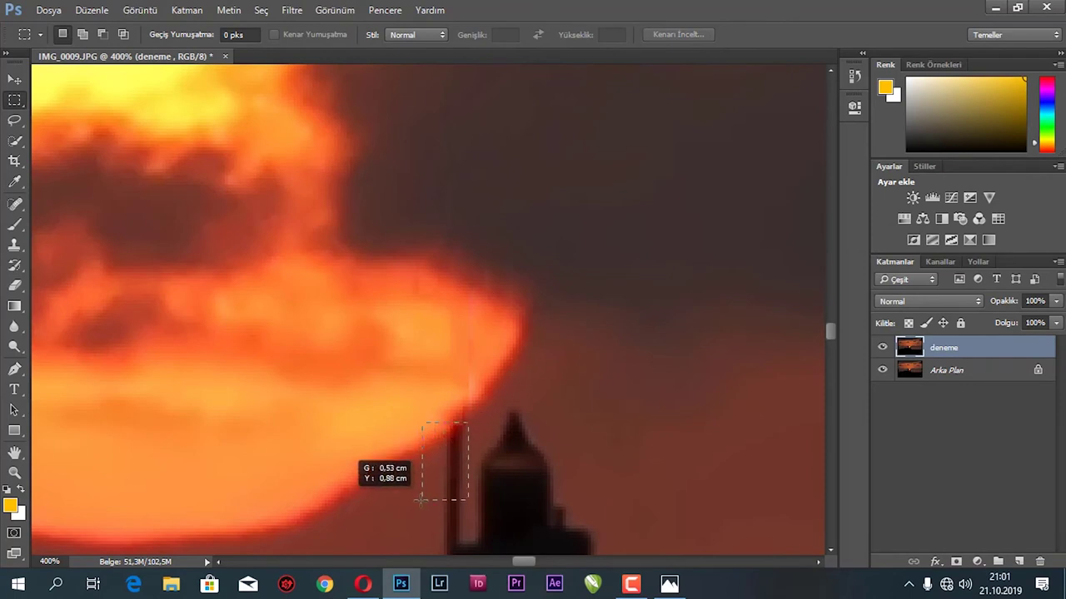
pyautogui.hotkey('shift', 'F5')
pyautogui.press('Return')
pyautogui.scroll(-2, 400, 421)
# - Content-aware fill the remaining stub of the pole with sky
pyautogui.scroll(-2, 408, 391)
pyautogui.hotkey('ctrl', 'd')
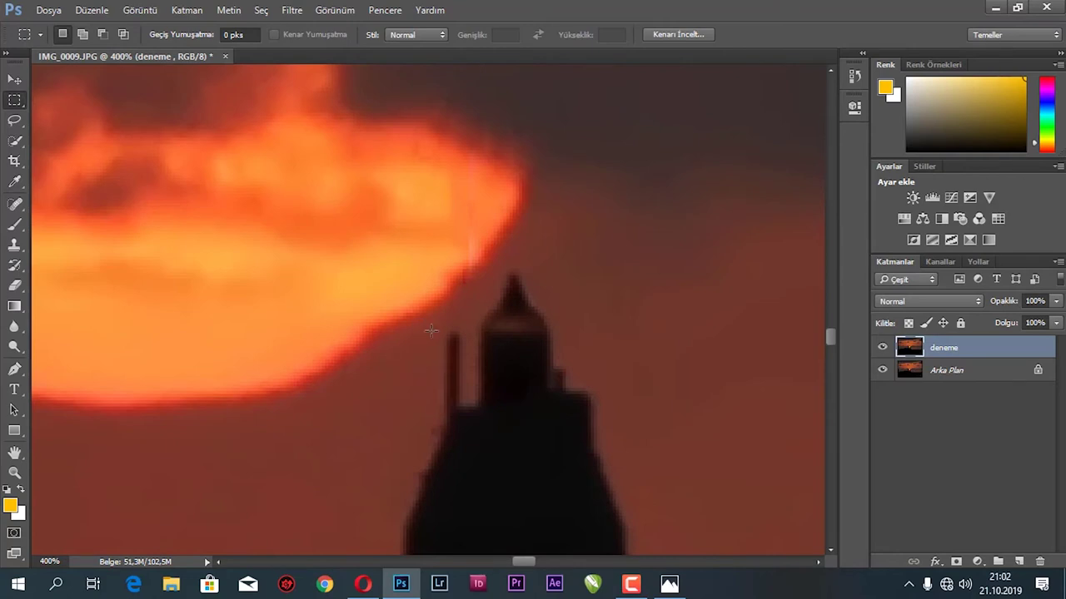
pyautogui.moveTo(422, 326); pyautogui.dragTo(465, 404)
pyautogui.hotkey('shift', 'F5')
pyautogui.press('Return')
pyautogui.hotkey('ctrl', 'd')
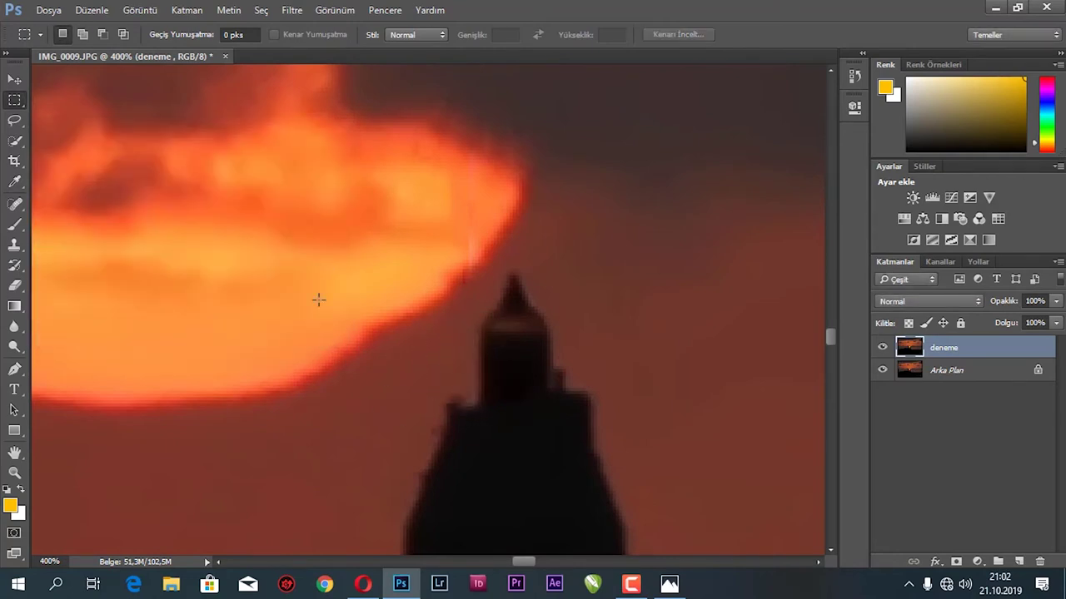
# - Fill the wire directly under the sun with sky in two passes
pyautogui.moveTo(243, 359)
pyautogui.mouseDown()
pyautogui.moveTo(506, 305)
pyautogui.moveTo(511, 250)
pyautogui.mouseUp()
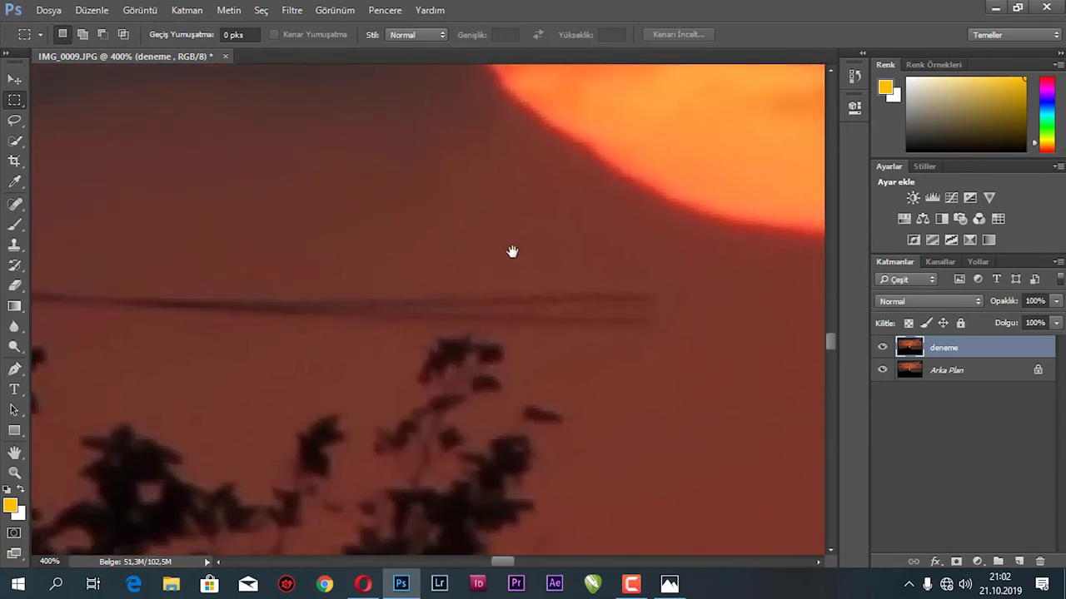
pyautogui.moveTo(678, 257); pyautogui.dragTo(364, 320)
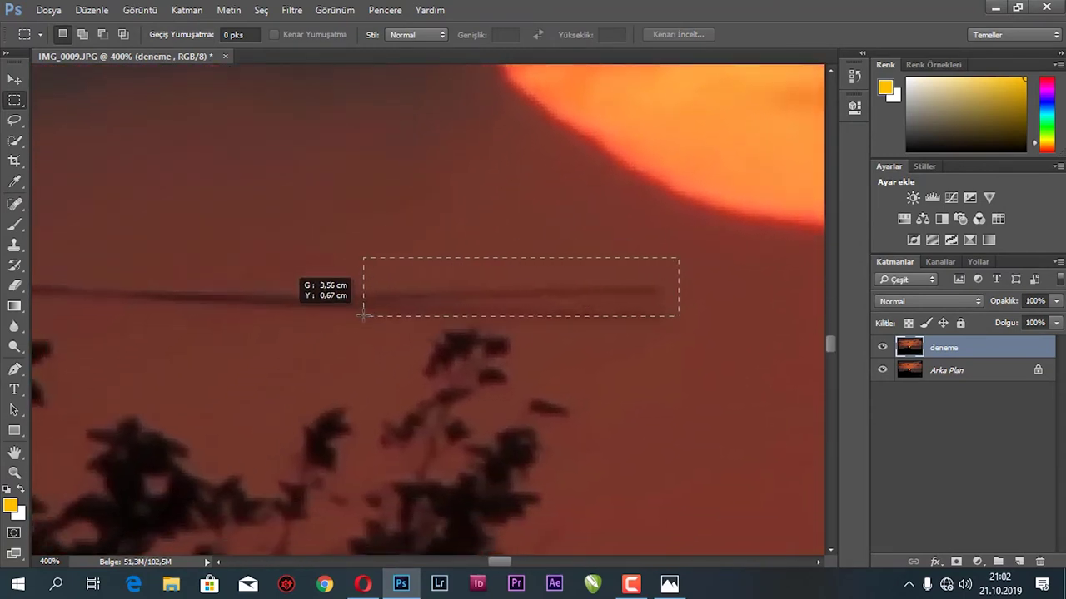
pyautogui.hotkey('shift', 'F5')
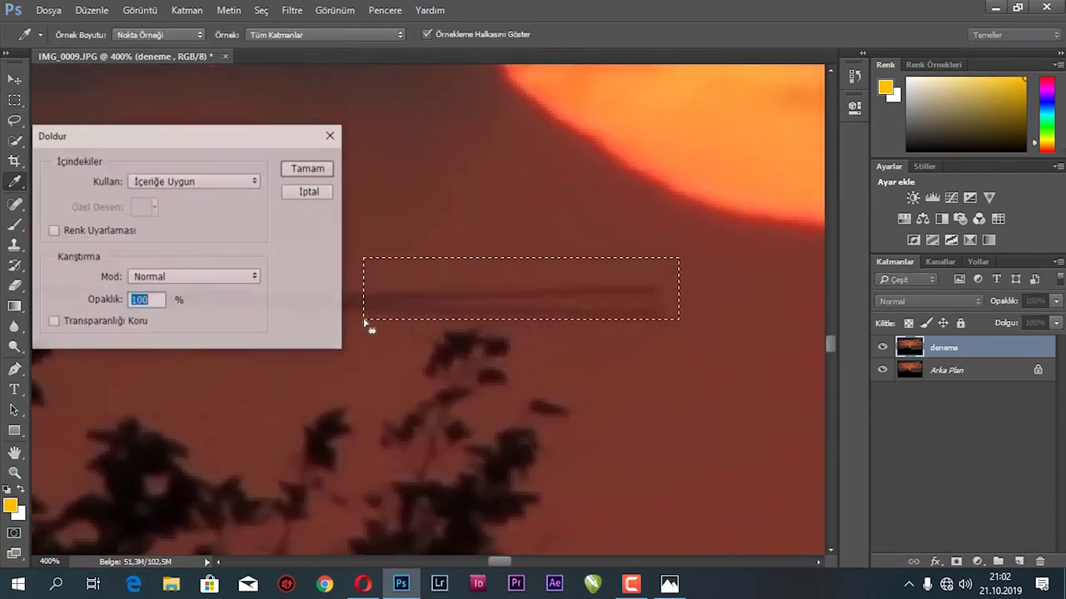
pyautogui.press('Return')
pyautogui.hotkey('ctrl', 'd')
pyautogui.moveTo(691, 280); pyautogui.dragTo(350, 326)
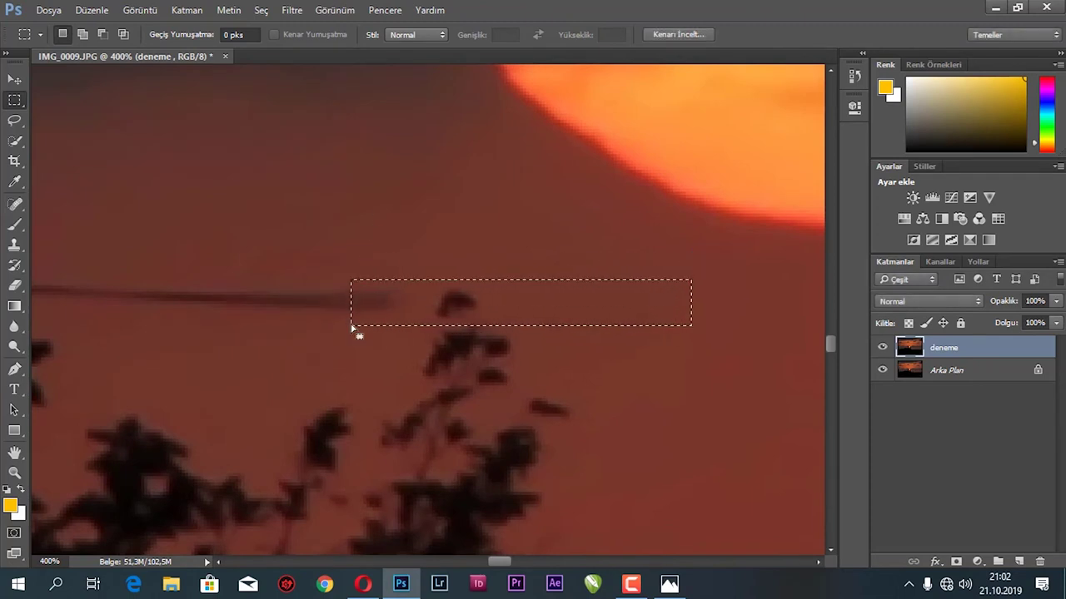
pyautogui.hotkey('shift', 'F5')
pyautogui.press('Return')
pyautogui.hotkey('ctrl', 'd')
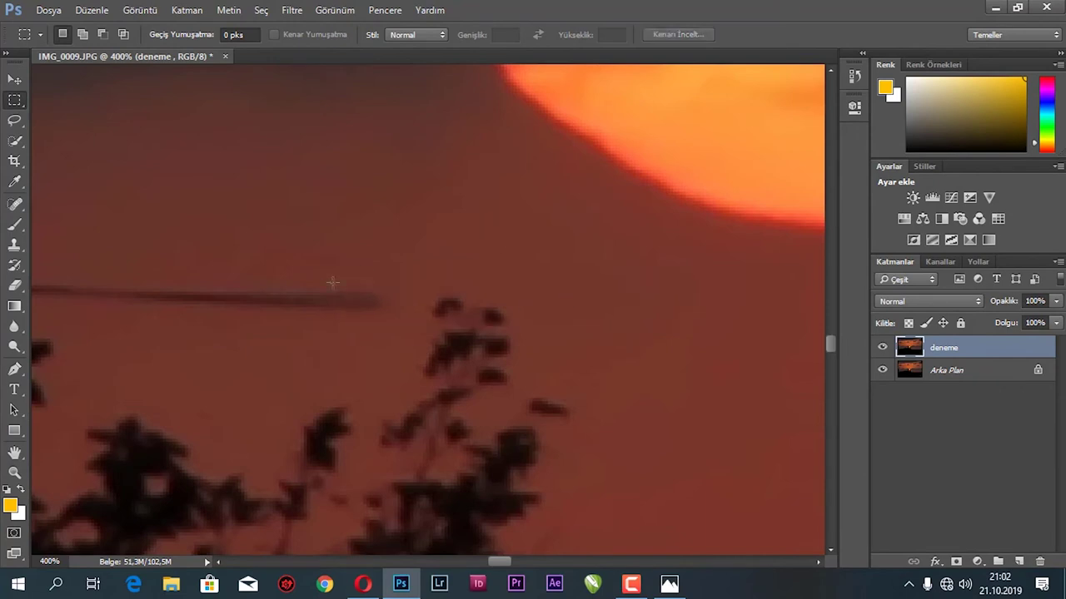
# - Content-aware fill the next two wire segments below the sun
pyautogui.moveTo(308, 337); pyautogui.dragTo(564, 369)
pyautogui.moveTo(630, 327)
pyautogui.mouseDown()
pyautogui.moveTo(452, 388)
pyautogui.moveTo(473, 379)
pyautogui.mouseUp()
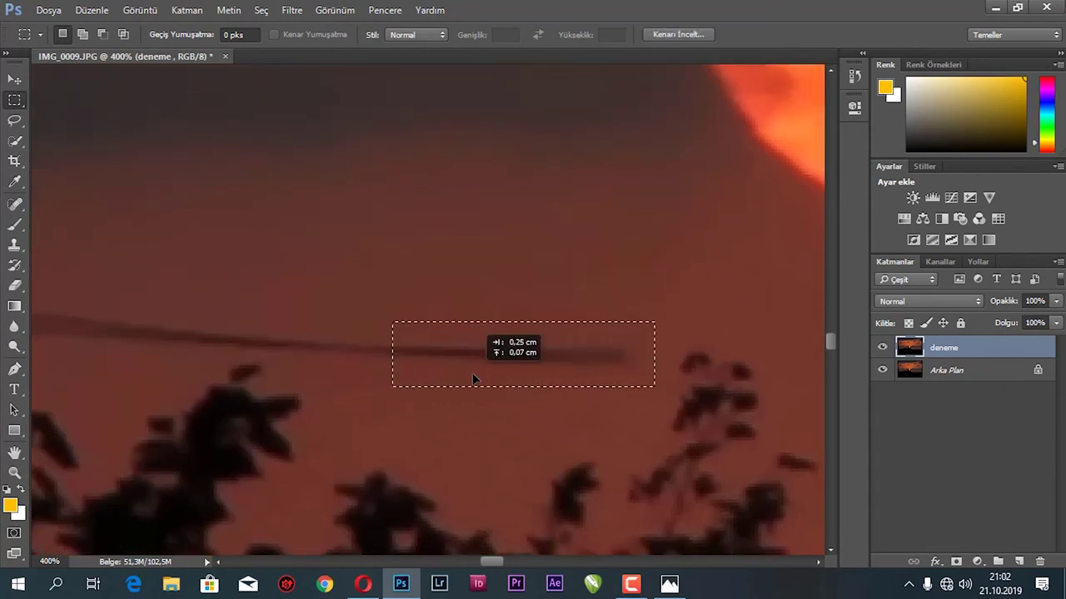
pyautogui.hotkey('shift', 'F5')
pyautogui.press('Return')
pyautogui.hotkey('ctrl', 'd')
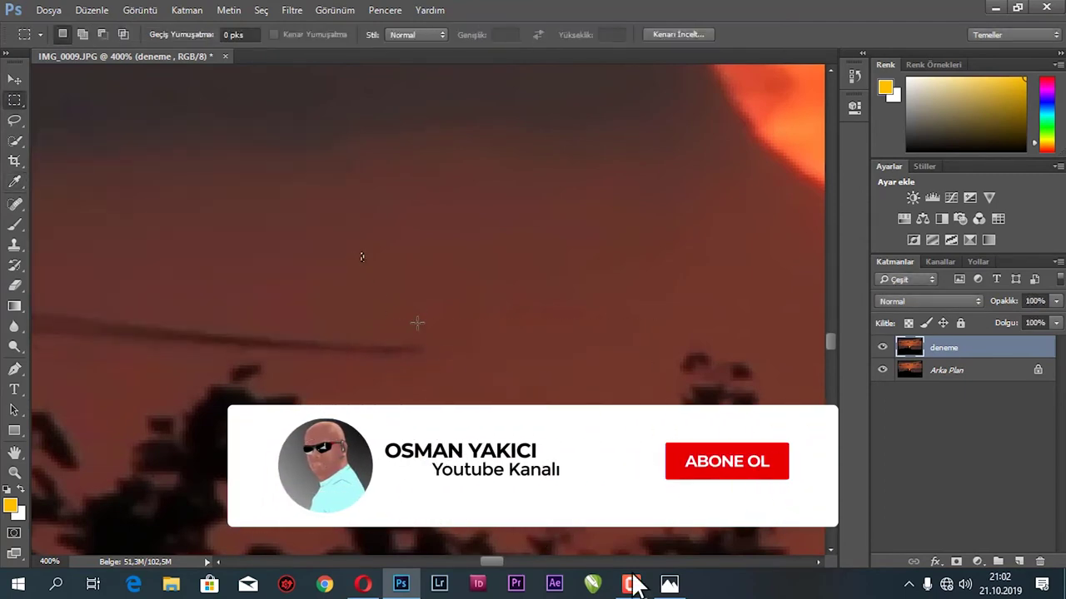
pyautogui.moveTo(420, 313); pyautogui.dragTo(285, 377)
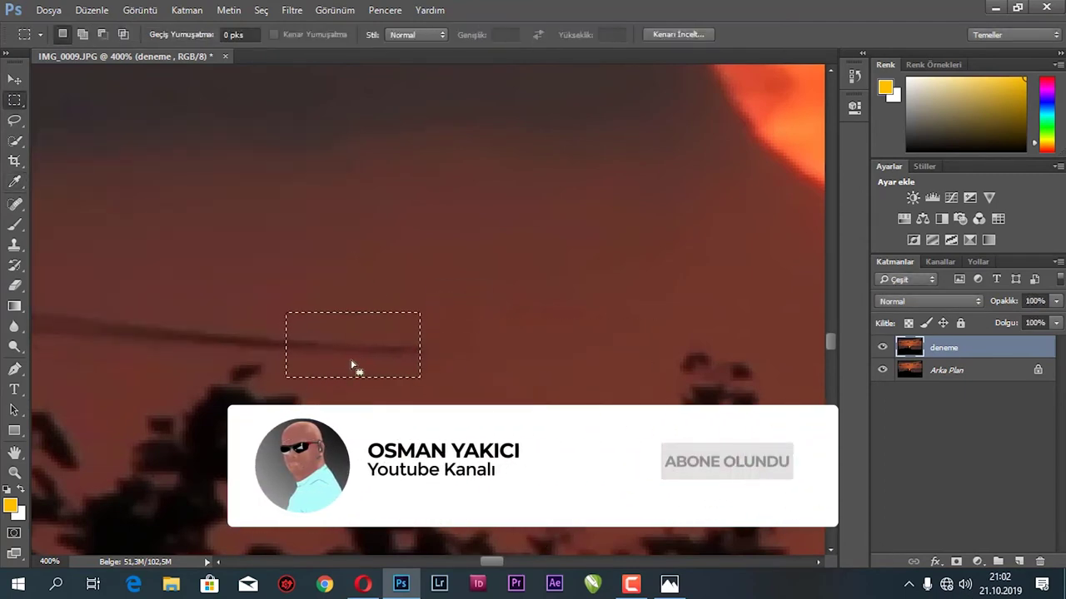
pyautogui.moveTo(352, 367); pyautogui.dragTo(374, 366)
pyautogui.hotkey('shift', 'F5')
pyautogui.press('Return')
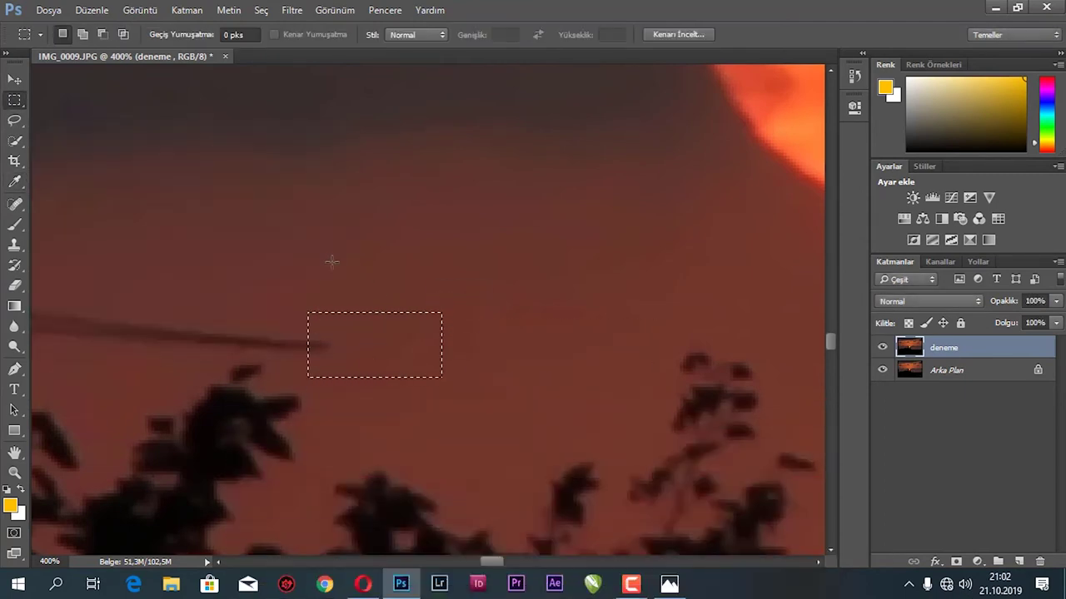
# - Fill the wire stretches near the treetops with surrounding sky
pyautogui.moveTo(803, 286); pyautogui.dragTo(552, 353)
pyautogui.hotkey('shift', 'F5')
pyautogui.press('Return')
pyautogui.moveTo(629, 285); pyautogui.dragTo(457, 361)
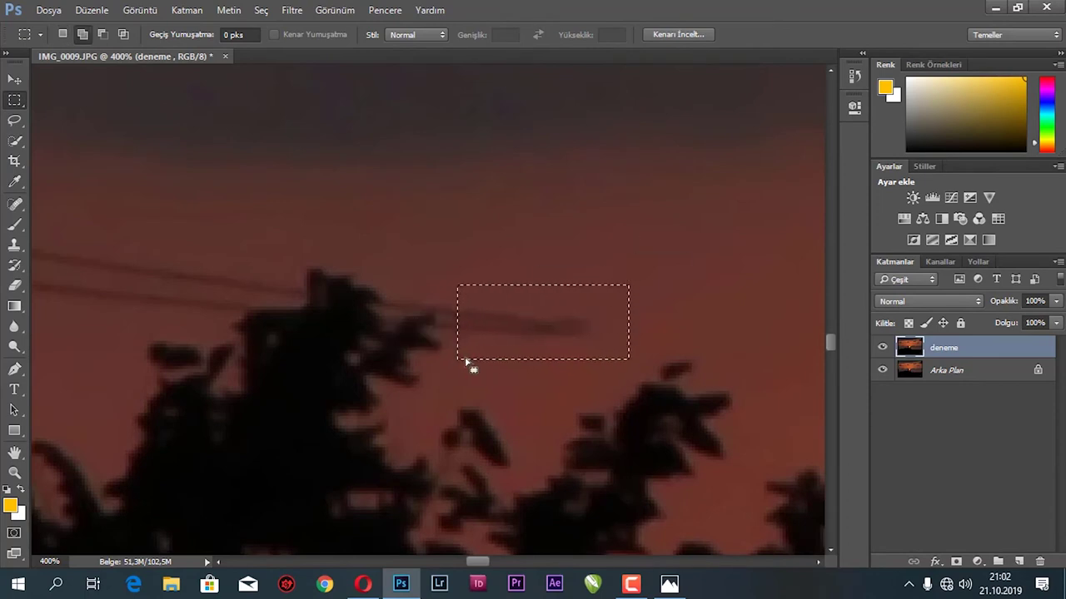
pyautogui.hotkey('shift', 'F5')
pyautogui.press('Return')
pyautogui.hotkey('ctrl', 'd')
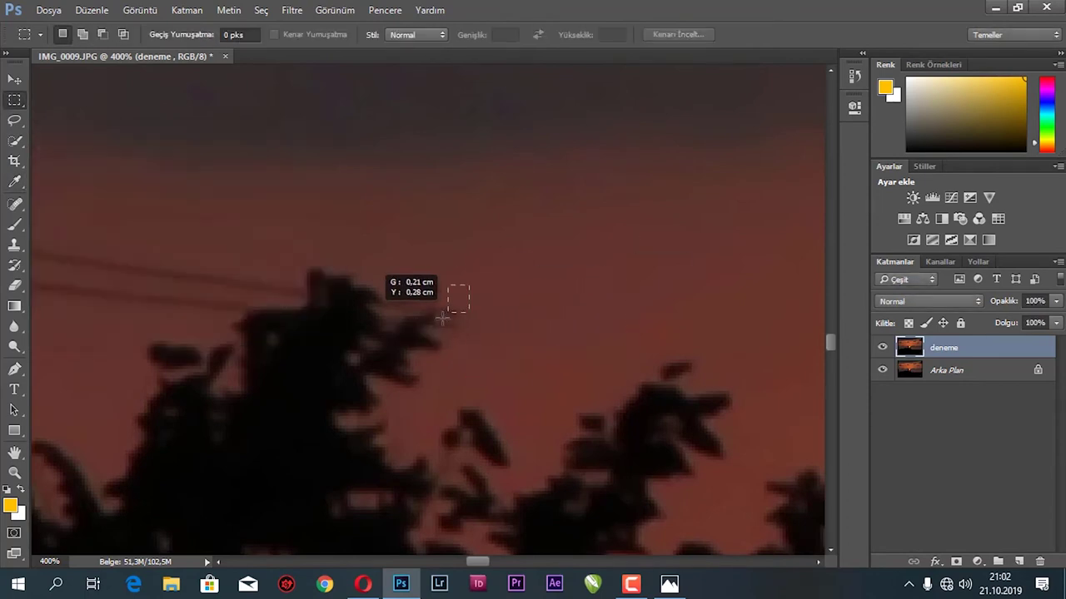
# - Content-aware fill the wire tip and last bit at the tree edge
pyautogui.moveTo(446, 313); pyautogui.dragTo(433, 336)
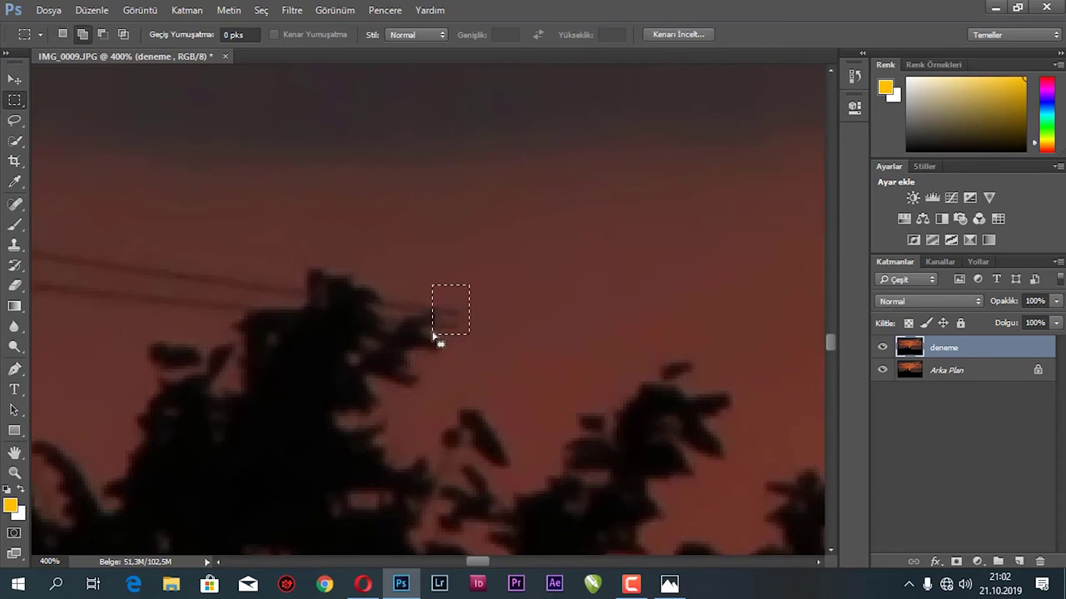
pyautogui.hotkey('shift', 'F5')
pyautogui.press('Return')
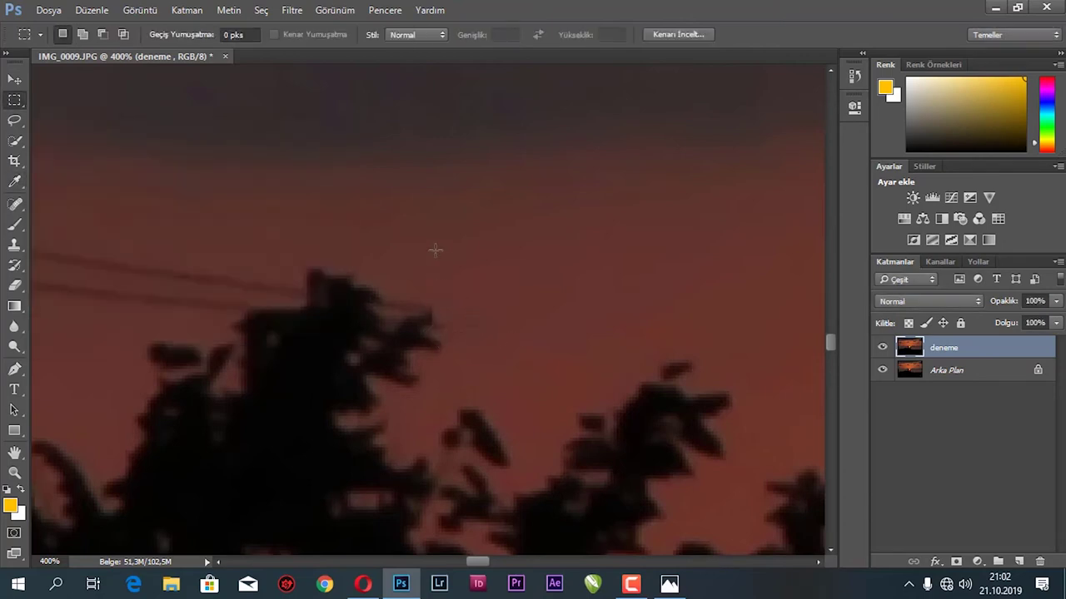
pyautogui.moveTo(425, 295); pyautogui.dragTo(383, 316)
pyautogui.hotkey('shift', 'F5')
pyautogui.press('Return')
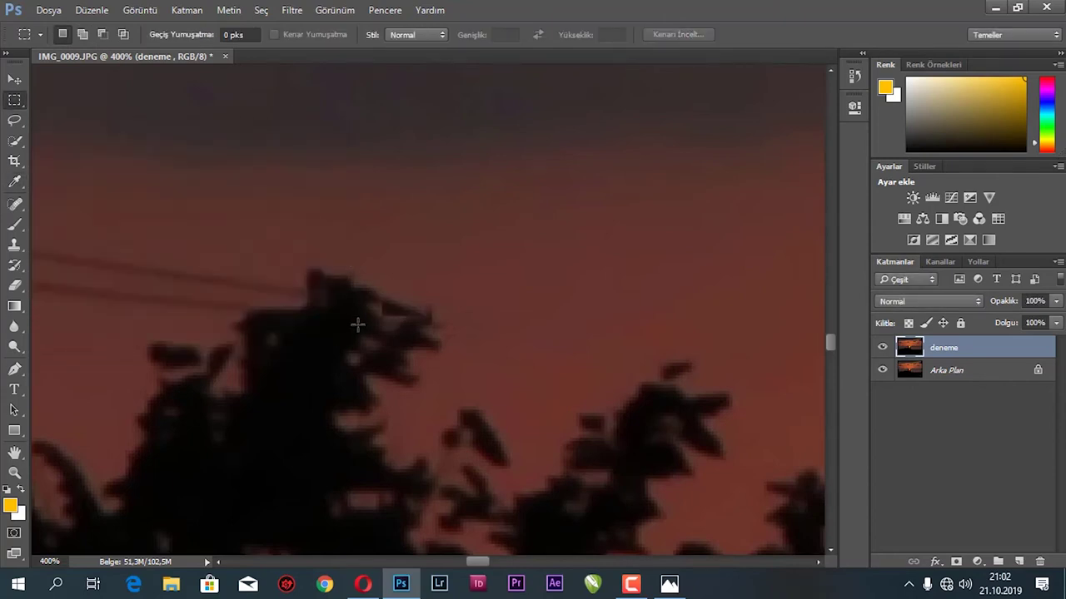
# - Fill the wires left of the tree and both wire ends above it
pyautogui.moveTo(357, 326); pyautogui.dragTo(398, 319)
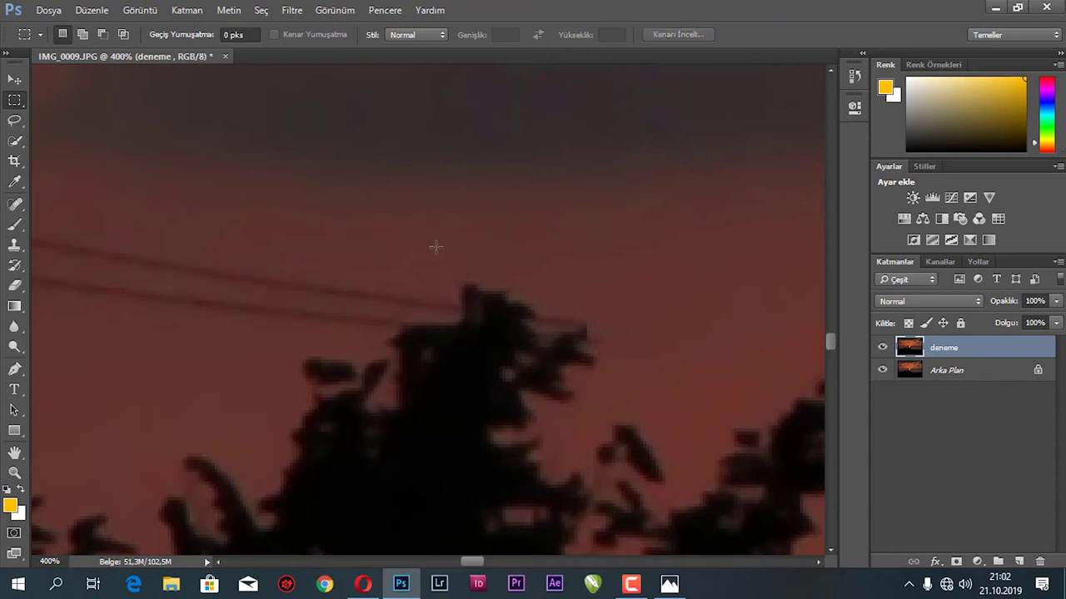
pyautogui.moveTo(449, 279); pyautogui.dragTo(224, 320)
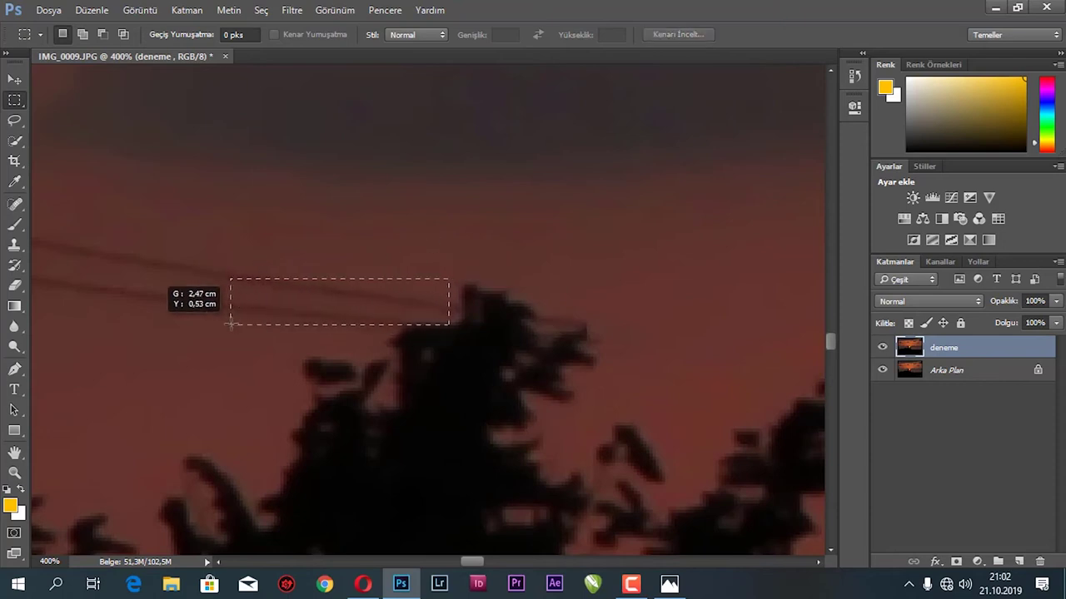
pyautogui.hotkey('shift', 'F5')
pyautogui.press('Return')
pyautogui.moveTo(214, 369); pyautogui.dragTo(442, 357)
pyautogui.moveTo(602, 215)
pyautogui.mouseDown()
pyautogui.moveTo(191, 341)
pyautogui.moveTo(176, 333)
pyautogui.mouseUp()
pyautogui.hotkey('shift', 'F5')
pyautogui.press('Return')
pyautogui.hotkey('ctrl', 'd')
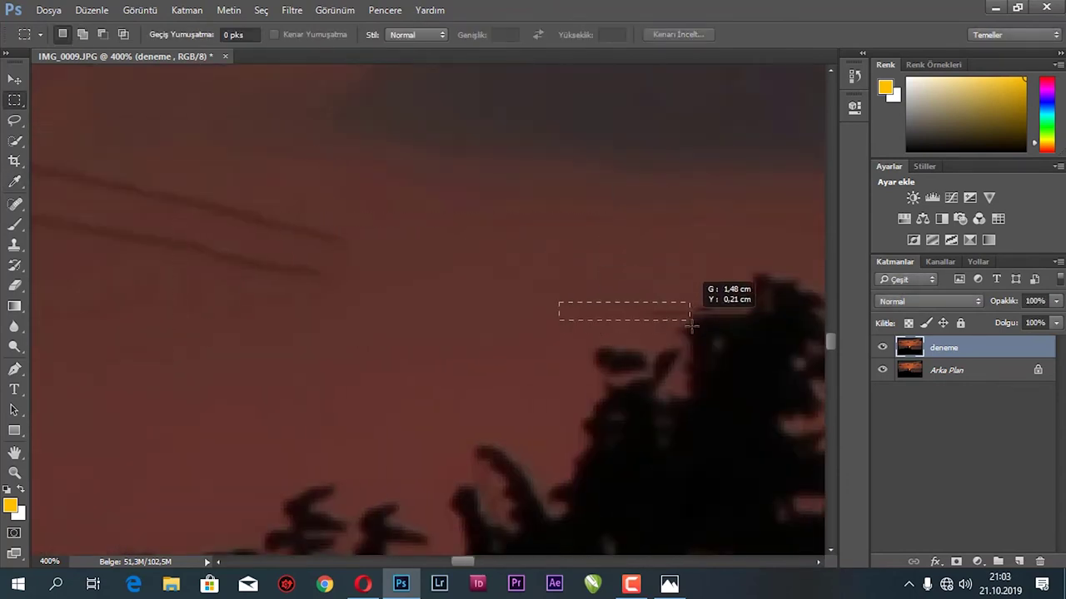
# - Select the faint wire end near the right tree and zoom out
pyautogui.moveTo(560, 302); pyautogui.dragTo(684, 324)
pyautogui.press('i')
pyautogui.press('m')
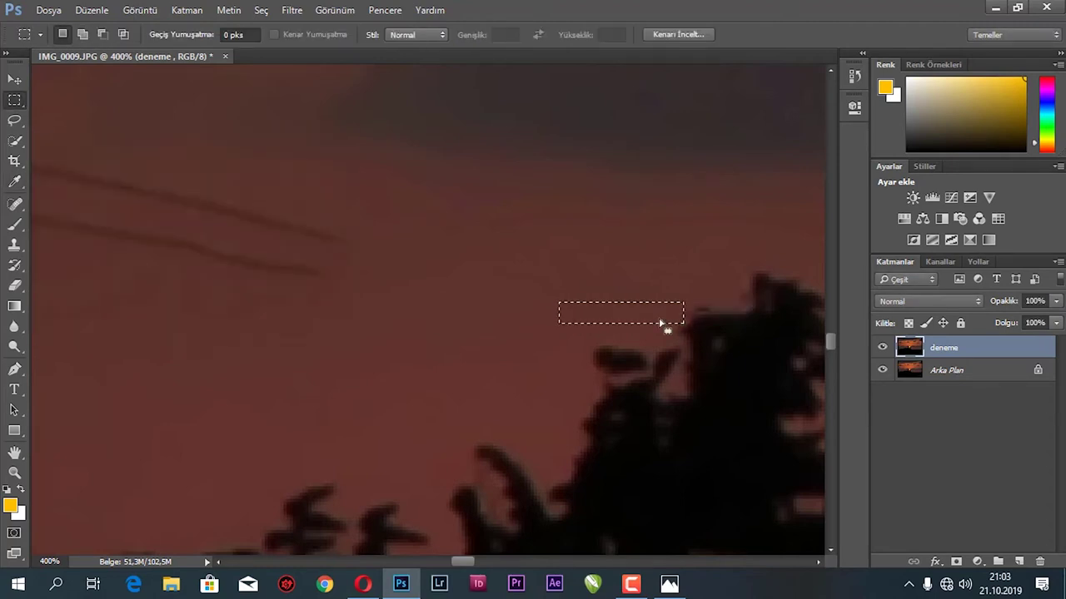
pyautogui.hotkey('ctrl', '-')
pyautogui.hotkey('ctrl', '-')
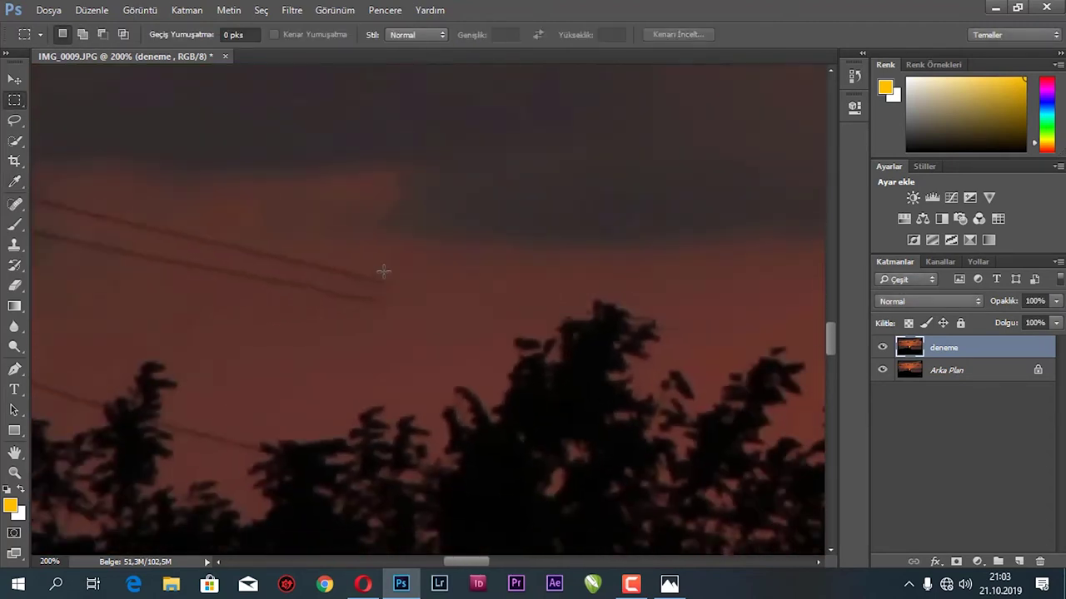
# - Pan to the pole and content-aware fill the wires left of the cloud edge
pyautogui.moveTo(223, 319); pyautogui.dragTo(621, 369)
pyautogui.moveTo(799, 298)
pyautogui.mouseDown()
pyautogui.moveTo(647, 311)
pyautogui.moveTo(402, 403)
pyautogui.mouseUp()
pyautogui.moveTo(496, 364); pyautogui.dragTo(489, 346)
pyautogui.hotkey('shift', 'BackSpace')
pyautogui.press('Return')
pyautogui.press('m')
pyautogui.hotkey('ctrl', 'd')
# - Fill the wires crossing the sky and their remaining ends with sky
pyautogui.moveTo(472, 240); pyautogui.dragTo(273, 362)
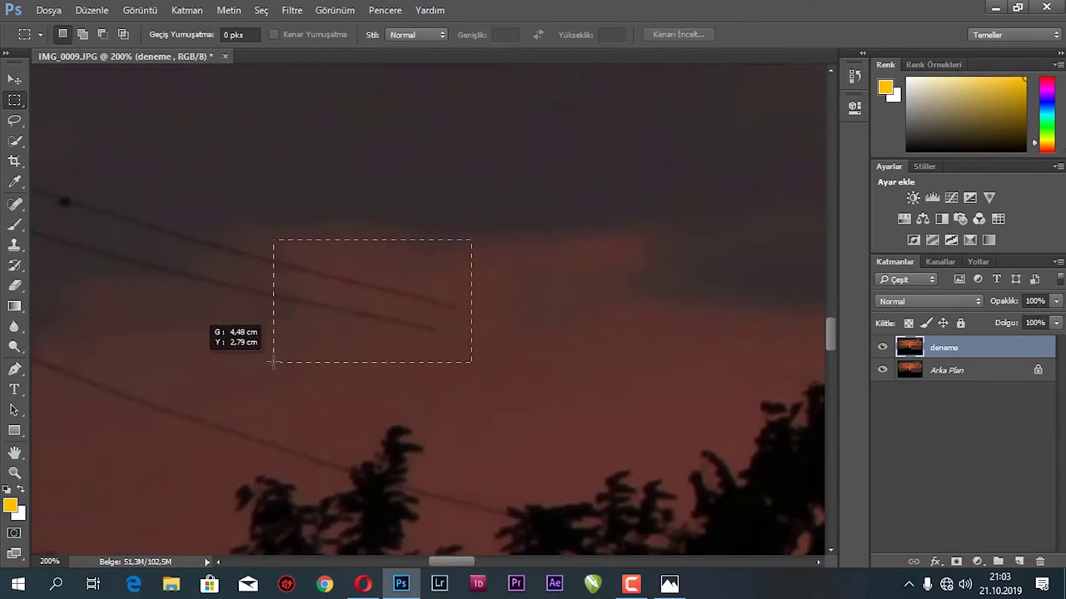
pyautogui.hotkey('shift', 'BackSpace')
pyautogui.press('Return')
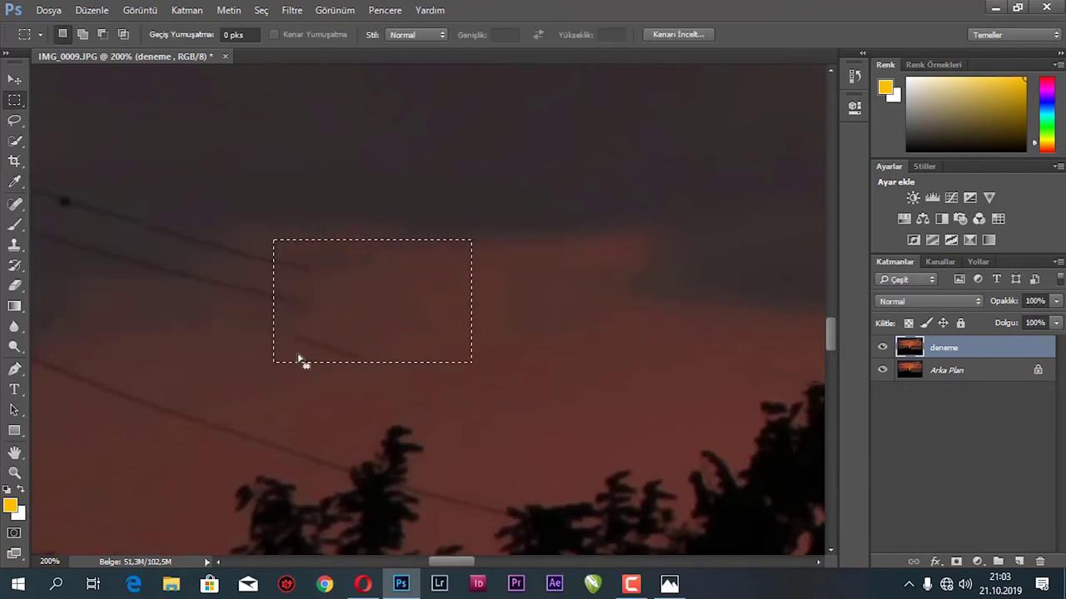
pyautogui.hotkey('ctrl', 'd')
pyautogui.moveTo(400, 284); pyautogui.dragTo(242, 379)
pyautogui.hotkey('shift', 'BackSpace')
pyautogui.press('Return')
pyautogui.hotkey('ctrl', 'd')
# - Content-aware fill the lower wire stretch
pyautogui.moveTo(251, 331); pyautogui.dragTo(452, 409)
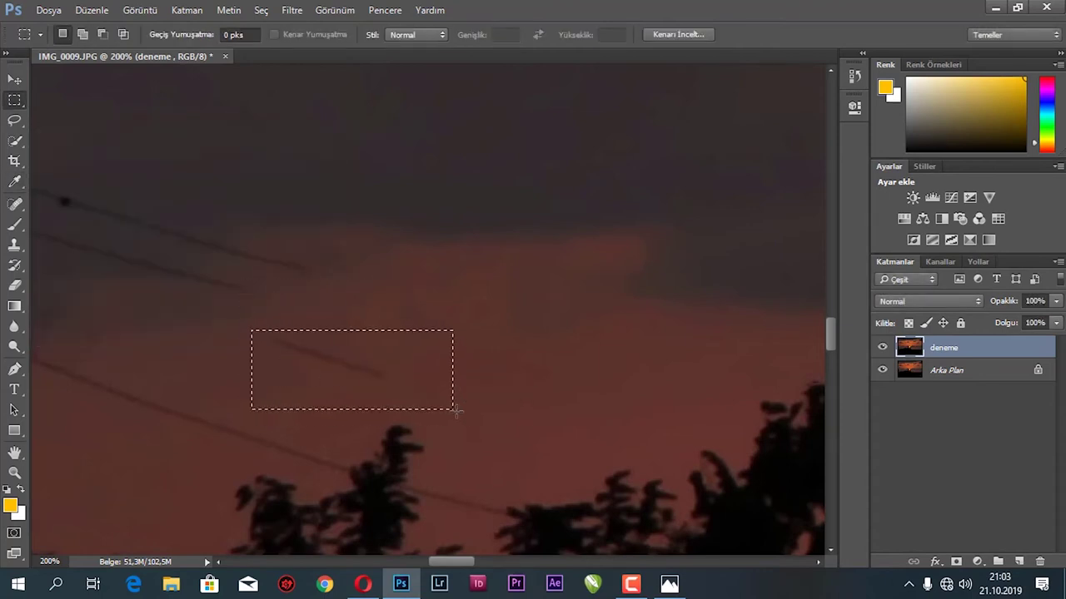
pyautogui.hotkey('shift', 'BackSpace')
pyautogui.press('Return')
pyautogui.hotkey('ctrl', 'd')
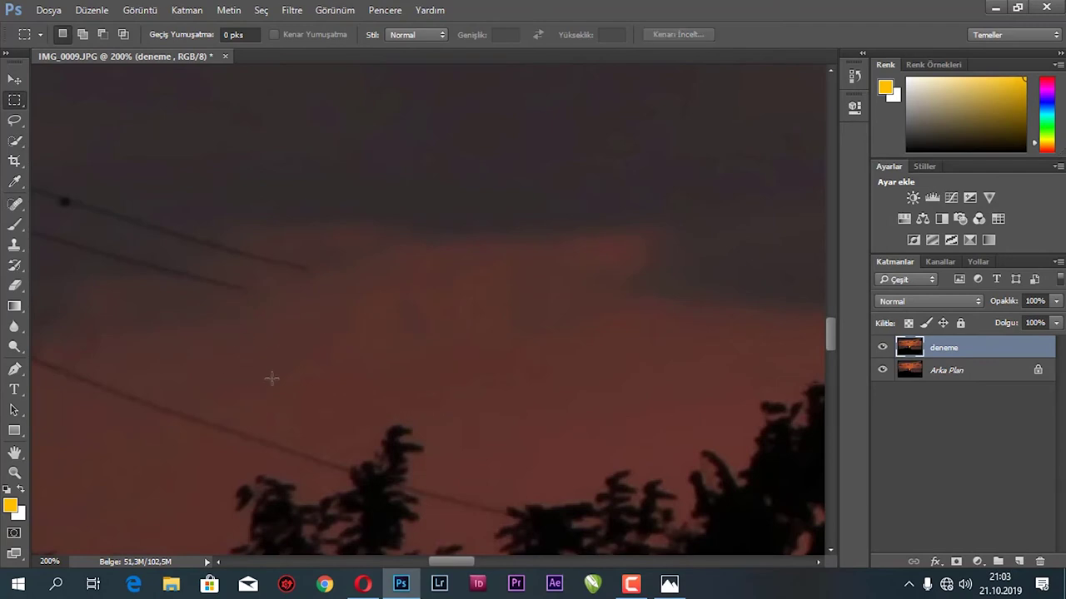
# - Fill the wires to the right of the pole with surrounding sky
pyautogui.moveTo(209, 328); pyautogui.dragTo(598, 459)
pyautogui.moveTo(719, 344); pyautogui.dragTo(489, 435)
pyautogui.press('i')
pyautogui.hotkey('shift', 'BackSpace')
pyautogui.press('Return')
pyautogui.press('m')
pyautogui.hotkey('ctrl', 'd')
# - Content-aware fill the wires beside the pole's crossbar
pyautogui.moveTo(522, 288); pyautogui.dragTo(338, 411)
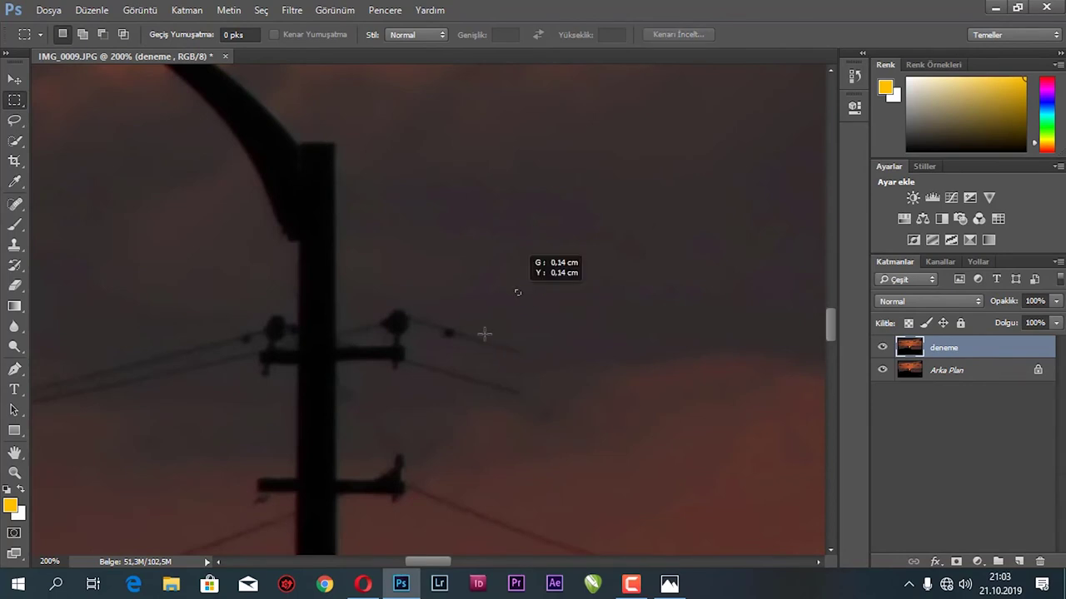
pyautogui.moveTo(399, 385)
pyautogui.mouseDown()
pyautogui.moveTo(442, 374)
pyautogui.moveTo(428, 381)
pyautogui.mouseUp()
pyautogui.hotkey('shift', 'BackSpace')
pyautogui.press('Return')
pyautogui.hotkey('ctrl', 'd')
# - Fill away the upper crossbar and its wires, then zoom out
pyautogui.moveTo(416, 277); pyautogui.dragTo(214, 403)
pyautogui.hotkey('shift', 'BackSpace')
pyautogui.press('Return')
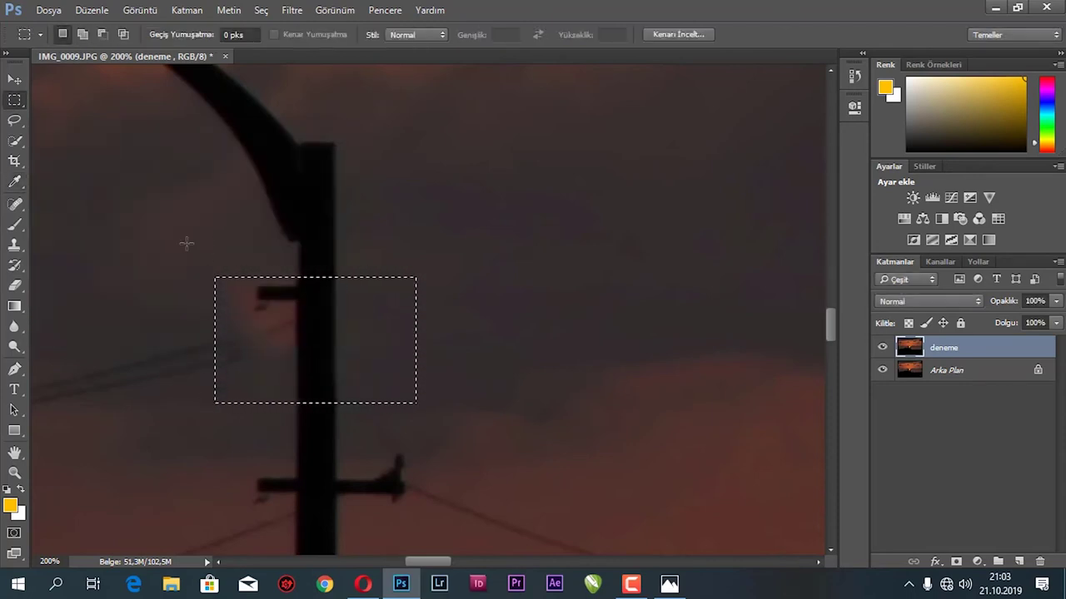
pyautogui.hotkey('ctrl', '-')
pyautogui.hotkey('ctrl', '-')
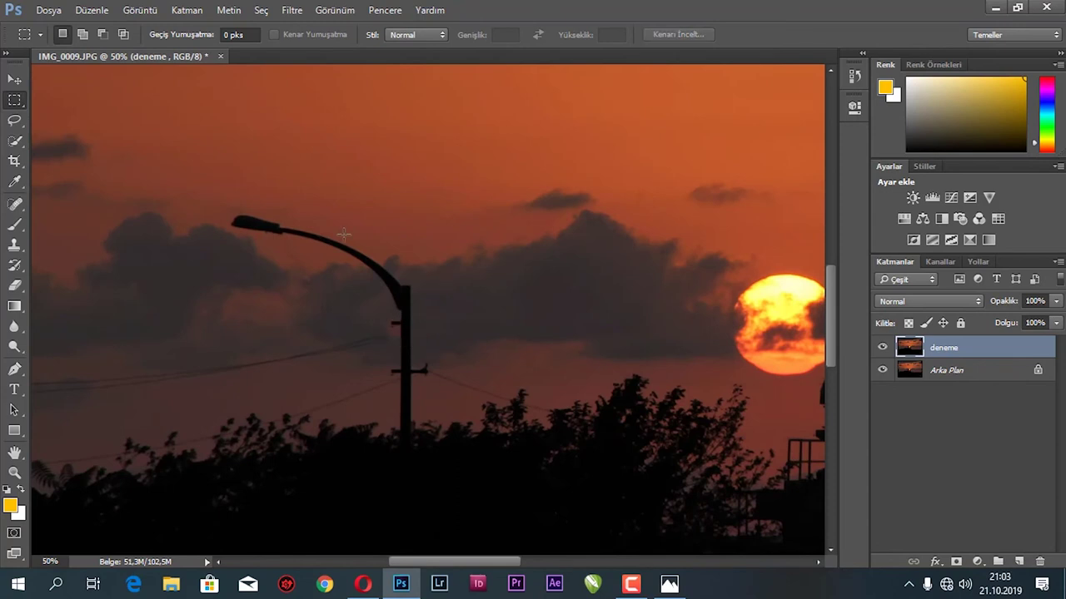
# - Content-aware fill the street lamp's head with sky
pyautogui.moveTo(222, 204); pyautogui.dragTo(303, 241)
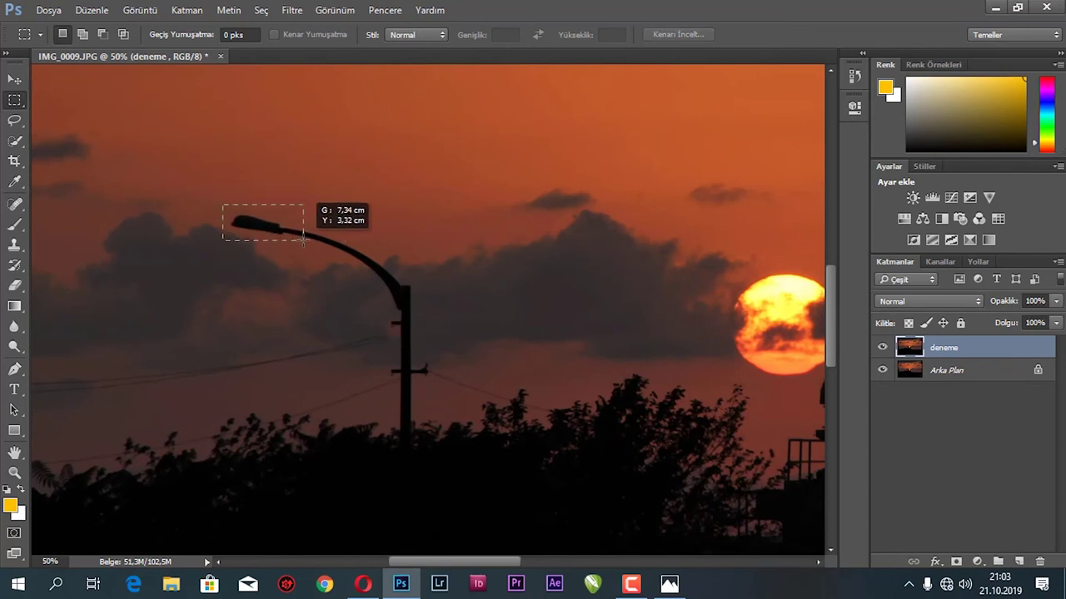
pyautogui.press('shift')
pyautogui.hotkey('shift', 'BackSpace')
pyautogui.click(300, 163)
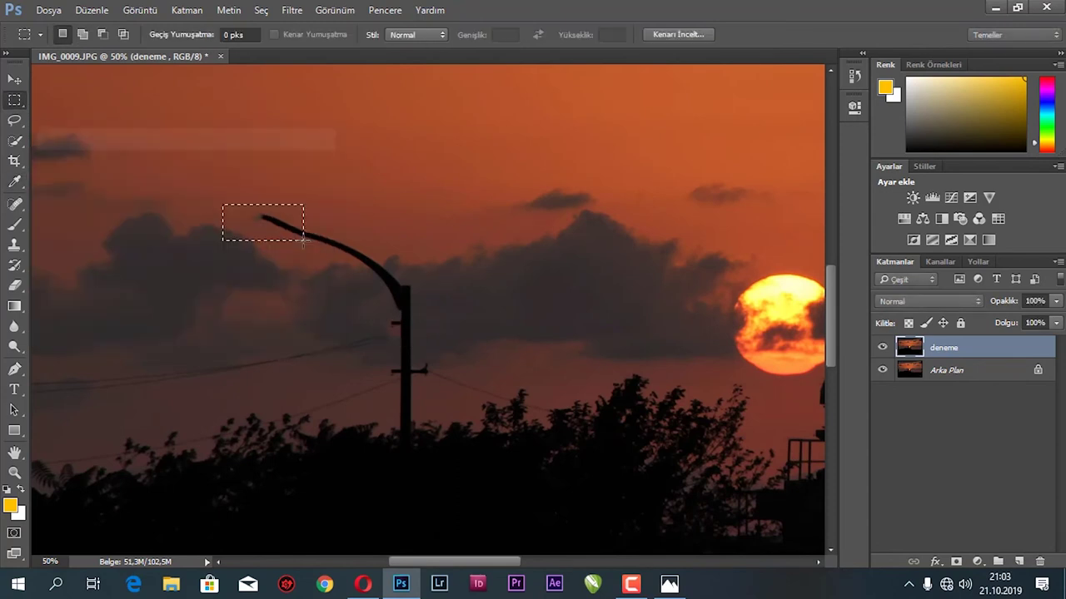
# - Fill away the lamp's curved arm, upper and lower parts, with sky
pyautogui.moveTo(234, 186); pyautogui.dragTo(351, 249)
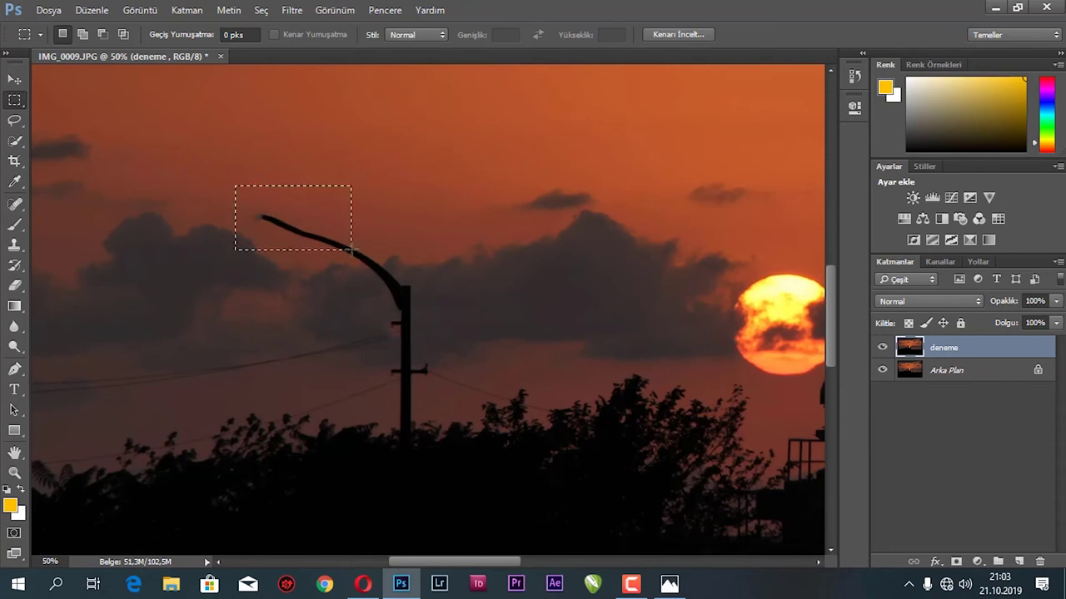
pyautogui.hotkey('shift', 'BackSpace')
pyautogui.press('Return')
pyautogui.moveTo(315, 218); pyautogui.dragTo(418, 288)
pyautogui.hotkey('shift', 'BackSpace')
pyautogui.press('Return')
# - Fill away the lamp pole down to the trees and the wire beside its base
pyautogui.moveTo(373, 254); pyautogui.dragTo(436, 404)
pyautogui.hotkey('shift', 'BackSpace')
pyautogui.press('Return')
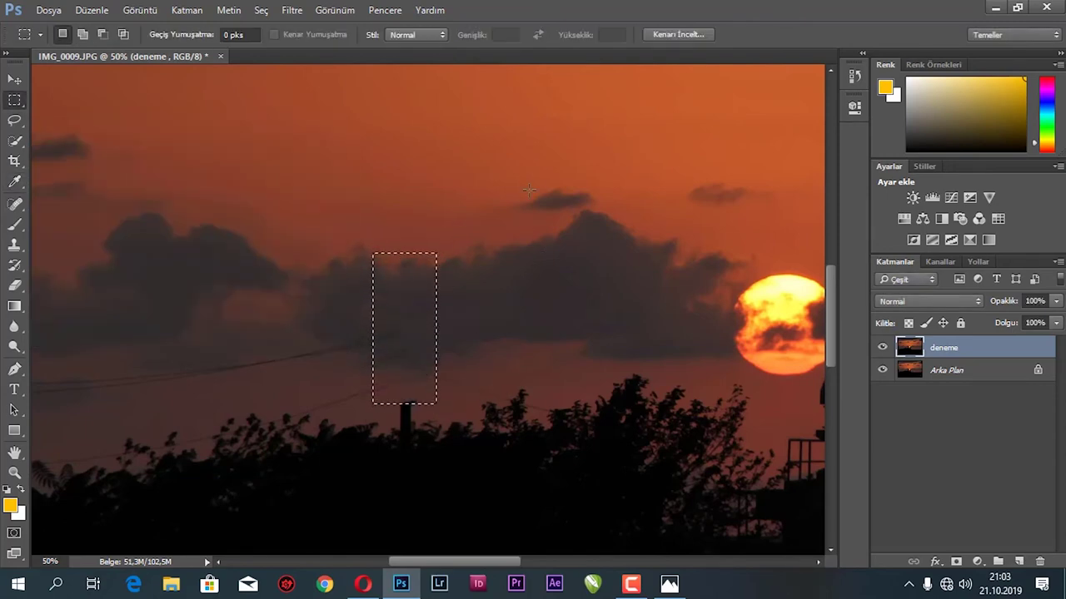
pyautogui.moveTo(344, 302); pyautogui.dragTo(423, 375)
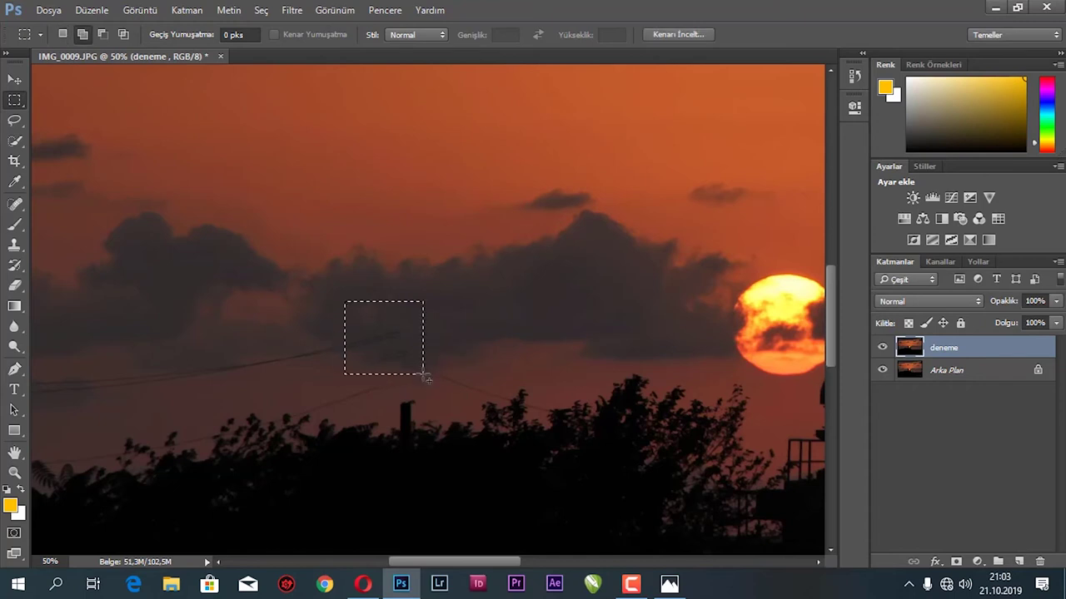
pyautogui.hotkey('shift', 'BackSpace')
pyautogui.press('Return')
# - Fill away the next two wire stretches running toward the trees
pyautogui.click(317, 353)
pyautogui.moveTo(336, 318); pyautogui.dragTo(413, 380)
pyautogui.hotkey('shift', 'BackSpace')
pyautogui.press('Return')
pyautogui.moveTo(348, 348); pyautogui.dragTo(414, 397)
pyautogui.hotkey('shift', 'BackSpace')
pyautogui.press('Return')
# - Fill away the wire near the treetops, then zoom in and pan the view
pyautogui.moveTo(437, 375); pyautogui.dragTo(499, 401)
pyautogui.hotkey('shift', 'BackSpace')
pyautogui.press('Return')
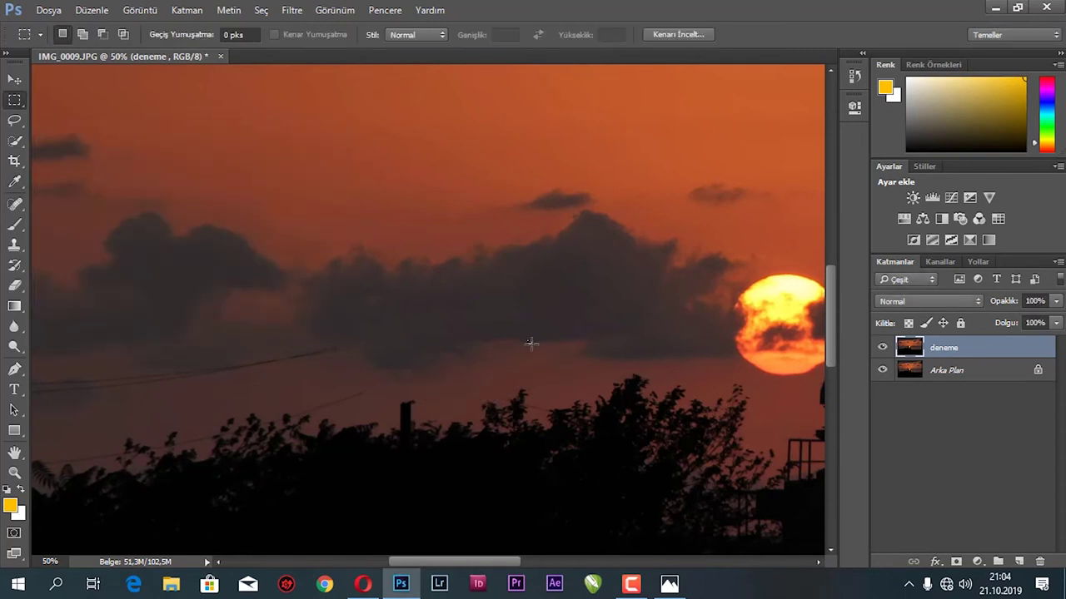
pyautogui.scroll(1, 532, 342)
pyautogui.moveTo(583, 374)
pyautogui.mouseDown()
pyautogui.moveTo(507, 304)
pyautogui.moveTo(407, 304)
pyautogui.moveTo(425, 322)
pyautogui.mouseUp()
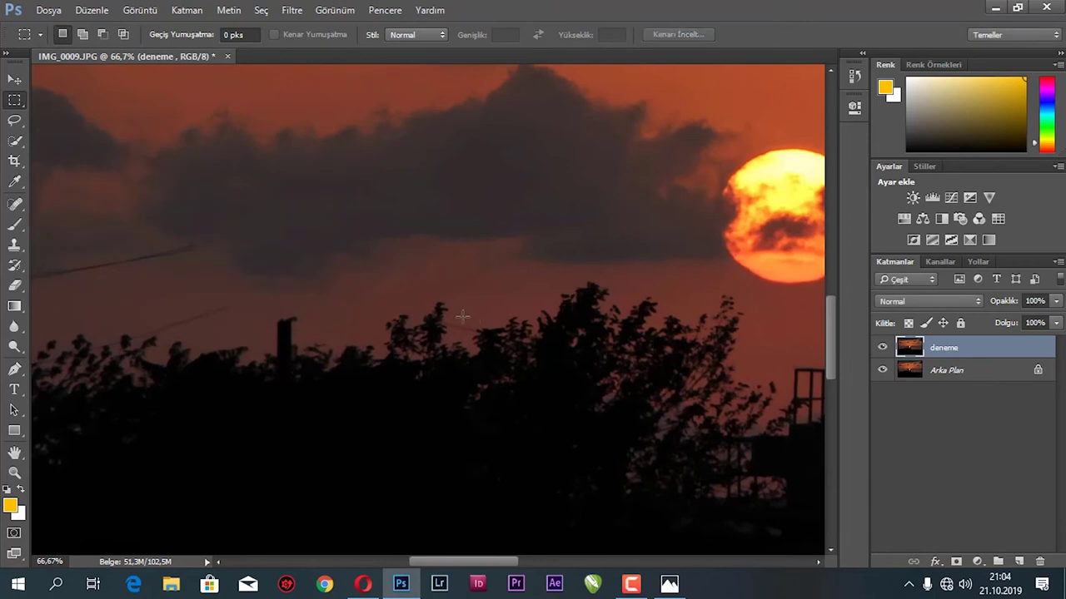
# - Content-aware fill the wire section in the sky and deselect
pyautogui.moveTo(456, 325); pyautogui.dragTo(481, 340)
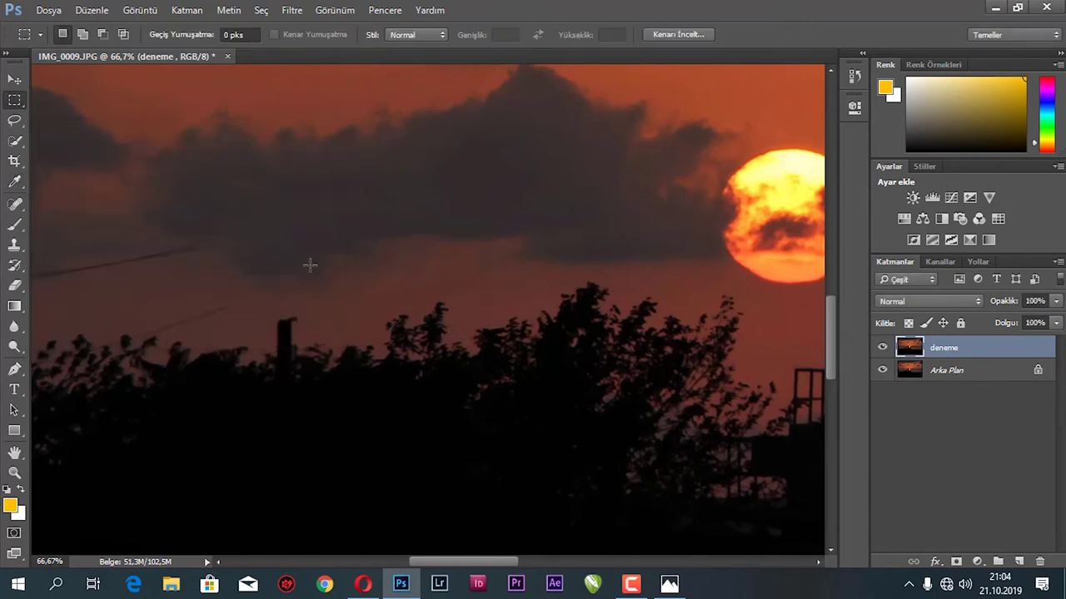
pyautogui.moveTo(251, 317); pyautogui.dragTo(494, 358)
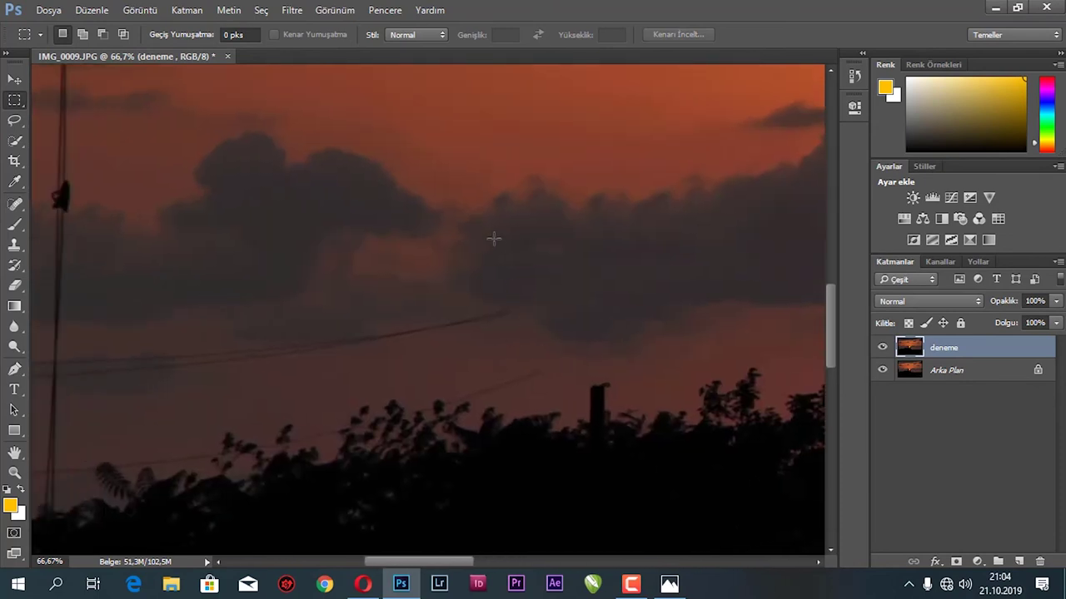
pyautogui.moveTo(471, 234); pyautogui.dragTo(531, 285)
pyautogui.hotkey('shift', 'F5')
pyautogui.press('Return')
pyautogui.hotkey('ctrl', 'd')
# - Fill away the upper wire piece and the strip just above the trees
pyautogui.moveTo(377, 104)
pyautogui.mouseDown()
pyautogui.moveTo(491, 202)
pyautogui.moveTo(500, 168)
pyautogui.mouseUp()
pyautogui.moveTo(427, 174); pyautogui.dragTo(482, 212)
pyautogui.hotkey('shift', 'F5')
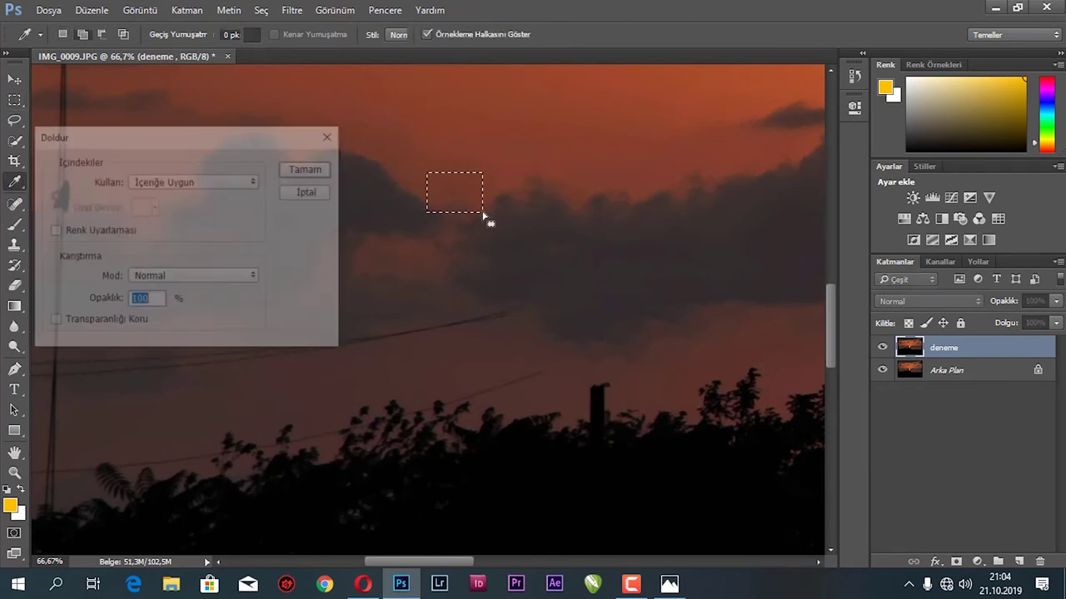
pyautogui.hotkey('ctrl', 'd')
pyautogui.moveTo(547, 359); pyautogui.dragTo(479, 400)
pyautogui.hotkey('shift', 'F5')
pyautogui.press('Return')
pyautogui.hotkey('ctrl', 'd')
# - Fill away the post above the trees and a nearby wire section with sky
pyautogui.moveTo(568, 370)
pyautogui.mouseDown()
pyautogui.moveTo(610, 427)
pyautogui.moveTo(620, 419)
pyautogui.mouseUp()
pyautogui.hotkey('shift', 'F5')
pyautogui.press('Return')
pyautogui.moveTo(510, 298); pyautogui.dragTo(386, 356)
pyautogui.hotkey('shift', 'F5')
pyautogui.press('Return')
# - Fill away the next two wire sections further left with sky
pyautogui.moveTo(485, 297); pyautogui.dragTo(366, 350)
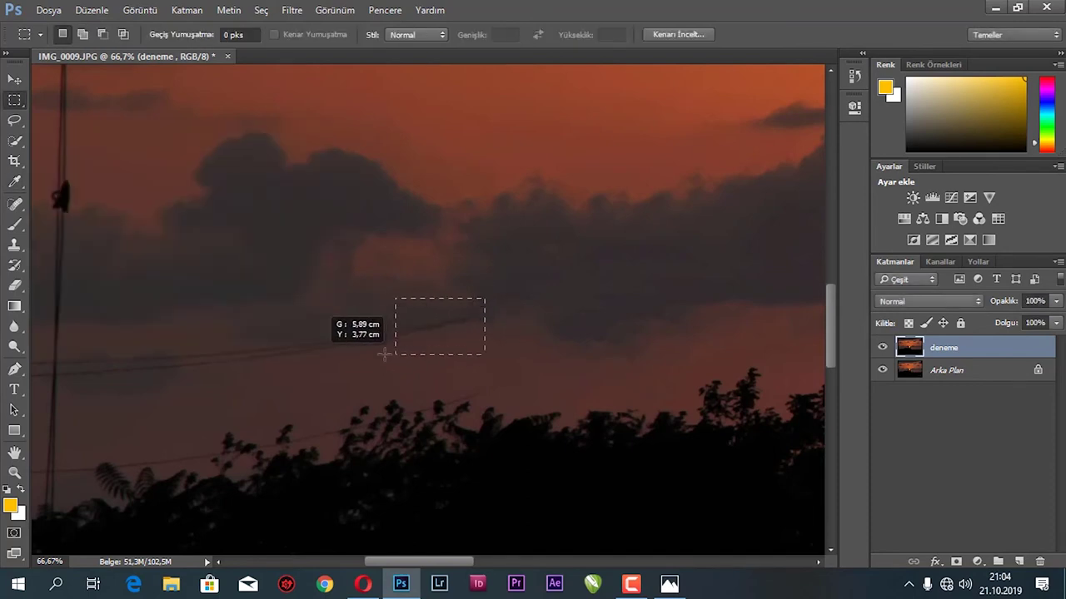
pyautogui.hotkey('shift', 'F5')
pyautogui.press('Return')
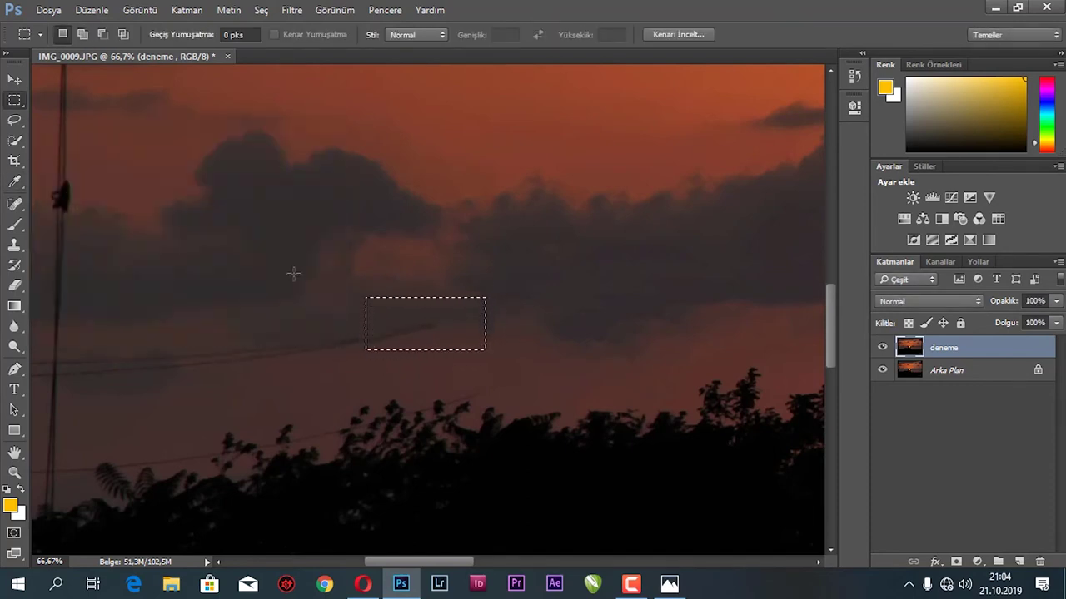
pyautogui.moveTo(452, 297); pyautogui.dragTo(313, 367)
pyautogui.hotkey('shift', 'F5')
pyautogui.press('Return')
# - Fill the wires across the lower-left sky, select more near the edge, and zoom out
pyautogui.moveTo(365, 323); pyautogui.dragTo(171, 386)
pyautogui.hotkey('shift', 'F5')
pyautogui.press('Return')
pyautogui.hotkey('ctrl', 'd')
pyautogui.moveTo(234, 316); pyautogui.dragTo(84, 397)
pyautogui.press('i')
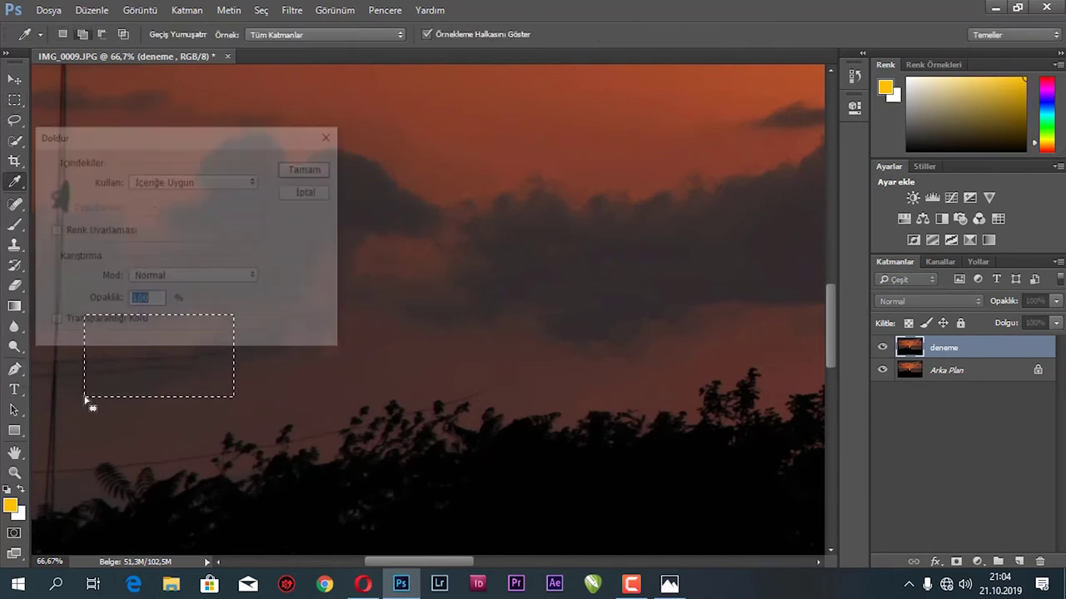
pyautogui.hotkey('ctrl', '-')
pyautogui.hotkey('ctrl', '-')
pyautogui.hotkey('ctrl', '-')
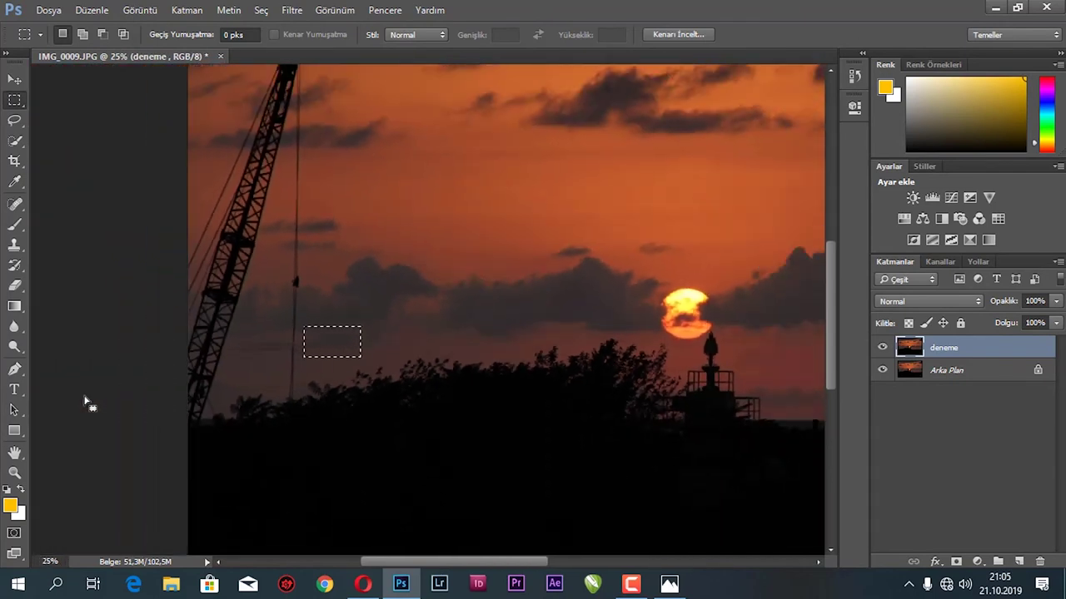
# - Zoom to 50% and select the wire beside the lamp pole, then drop the selection
pyautogui.hotkey('ctrl', '+')
pyautogui.hotkey('ctrl', '+')
pyautogui.click(338, 390)
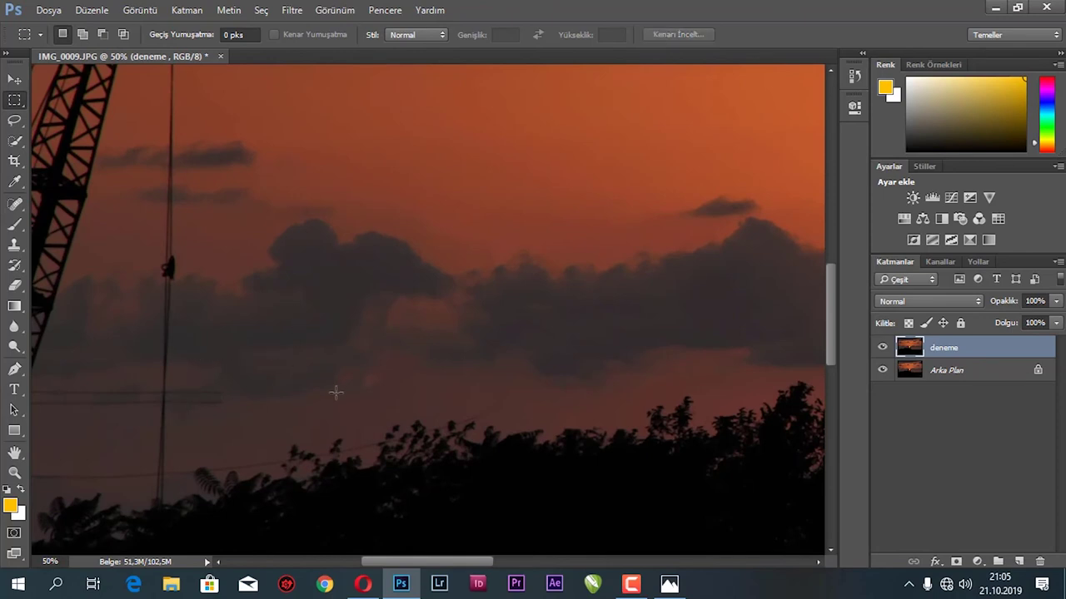
pyautogui.moveTo(224, 371); pyautogui.dragTo(149, 427)
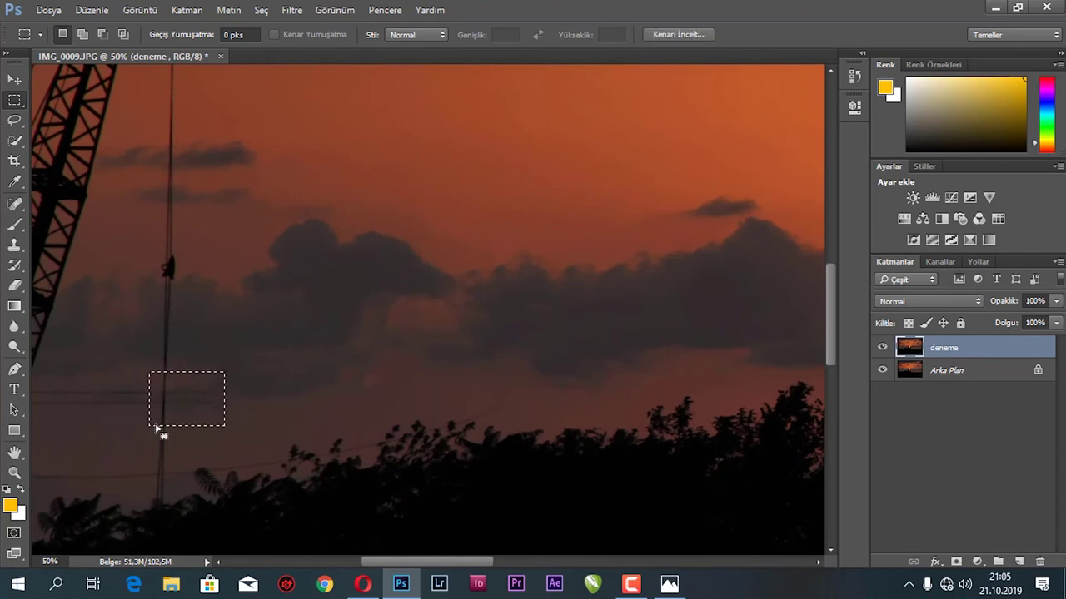
pyautogui.moveTo(204, 362); pyautogui.dragTo(134, 419)
pyautogui.hotkey('shift', 'F5')
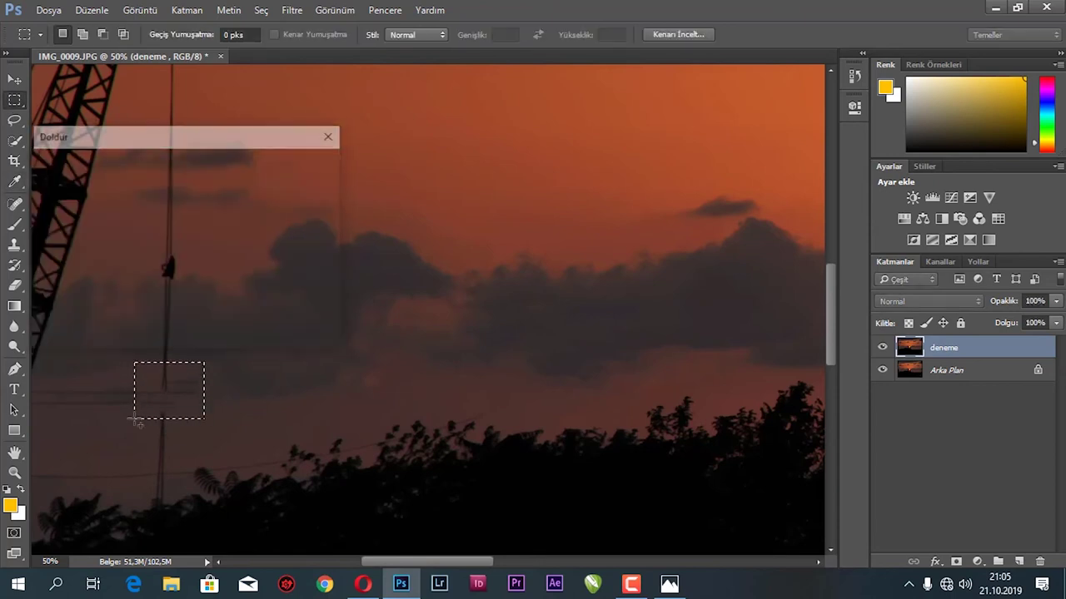
pyautogui.hotkey('ctrl', 'd')
# - Fill a tiny lower wire piece, then zoom in on the treetops and pole
pyautogui.moveTo(169, 465); pyautogui.dragTo(193, 486)
pyautogui.hotkey('shift', 'F5')
pyautogui.press('Return')
pyautogui.hotkey('ctrl', '+')
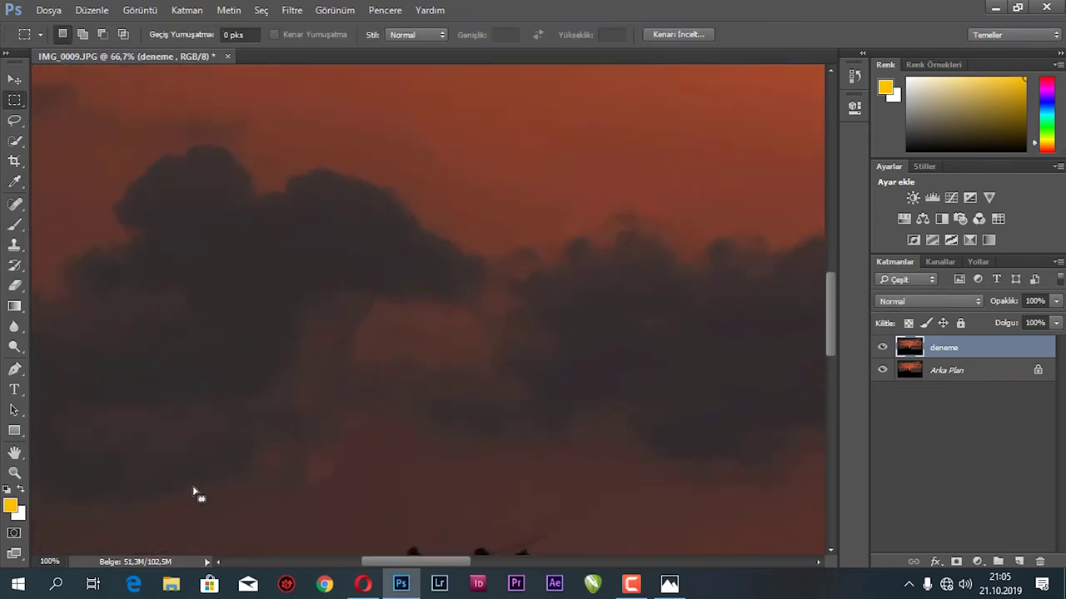
pyautogui.moveTo(225, 486); pyautogui.dragTo(469, 269)
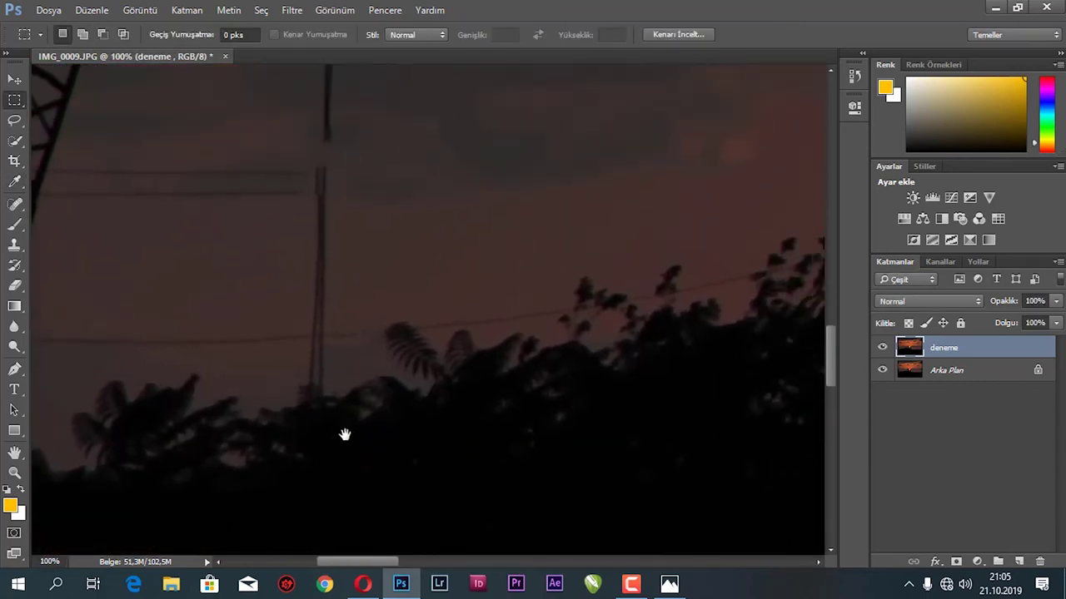
# - Fill away the wire pieces above the foliage and over the treetops
pyautogui.moveTo(399, 322); pyautogui.dragTo(424, 342)
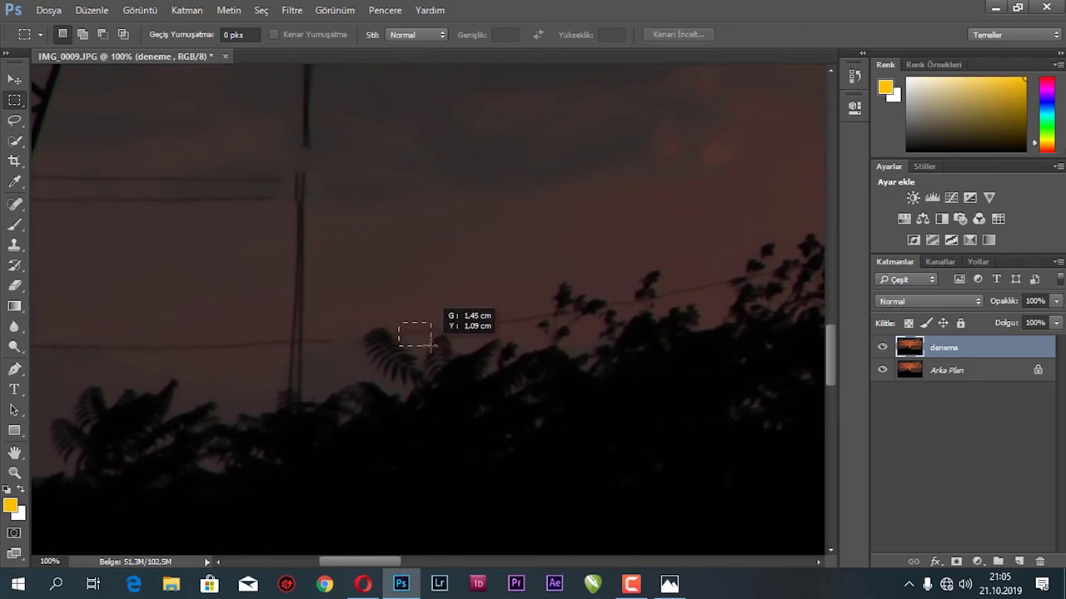
pyautogui.moveTo(425, 342); pyautogui.dragTo(432, 346)
pyautogui.hotkey('shift', 'F5')
pyautogui.press('Return')
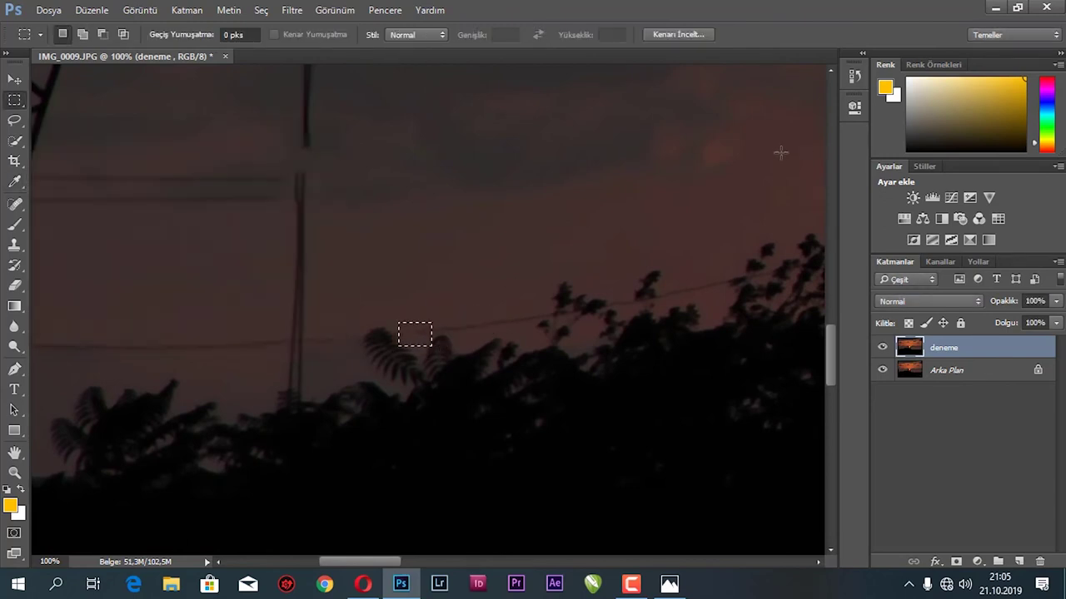
pyautogui.moveTo(403, 315); pyautogui.dragTo(524, 333)
pyautogui.hotkey('shift', 'F5')
pyautogui.press('Return')
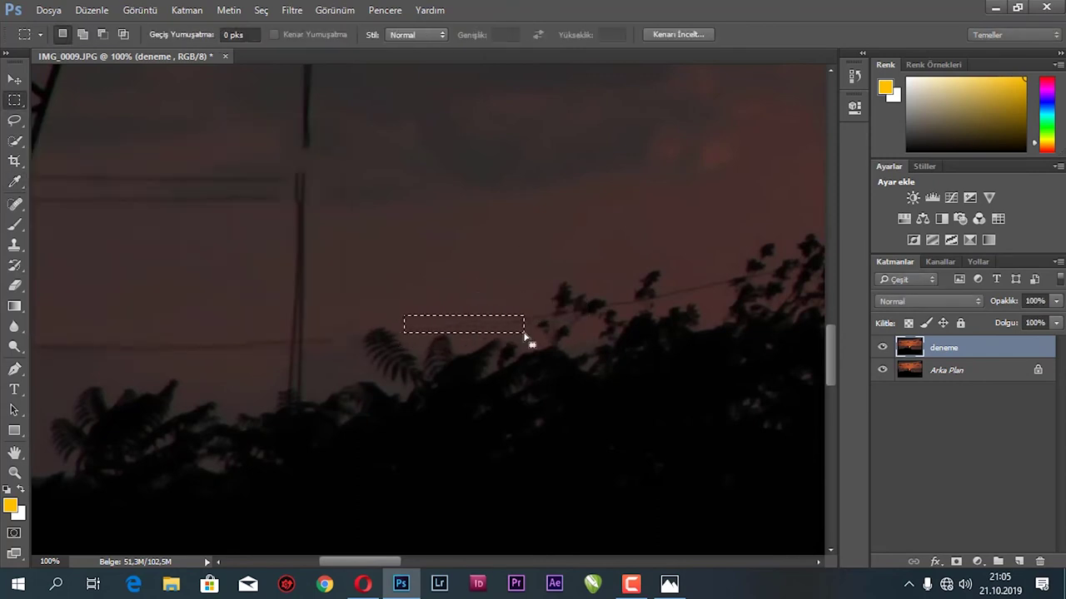
# - Fill away the next wire bit and two small wire fragments with sky
pyautogui.moveTo(500, 305); pyautogui.dragTo(541, 325)
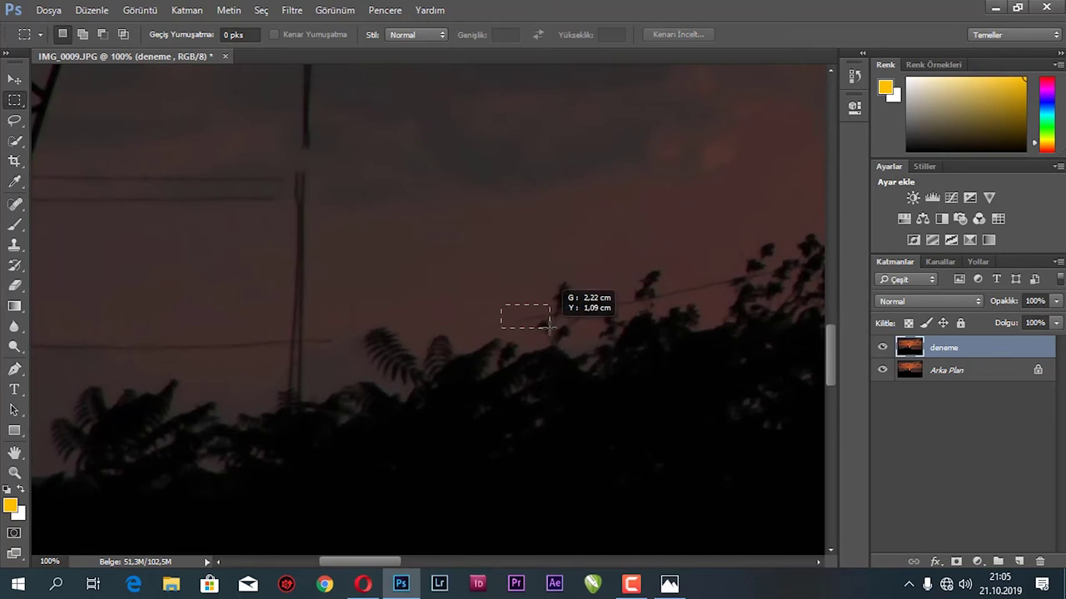
pyautogui.moveTo(541, 326)
pyautogui.mouseDown()
pyautogui.moveTo(549, 321)
pyautogui.moveTo(537, 328)
pyautogui.mouseUp()
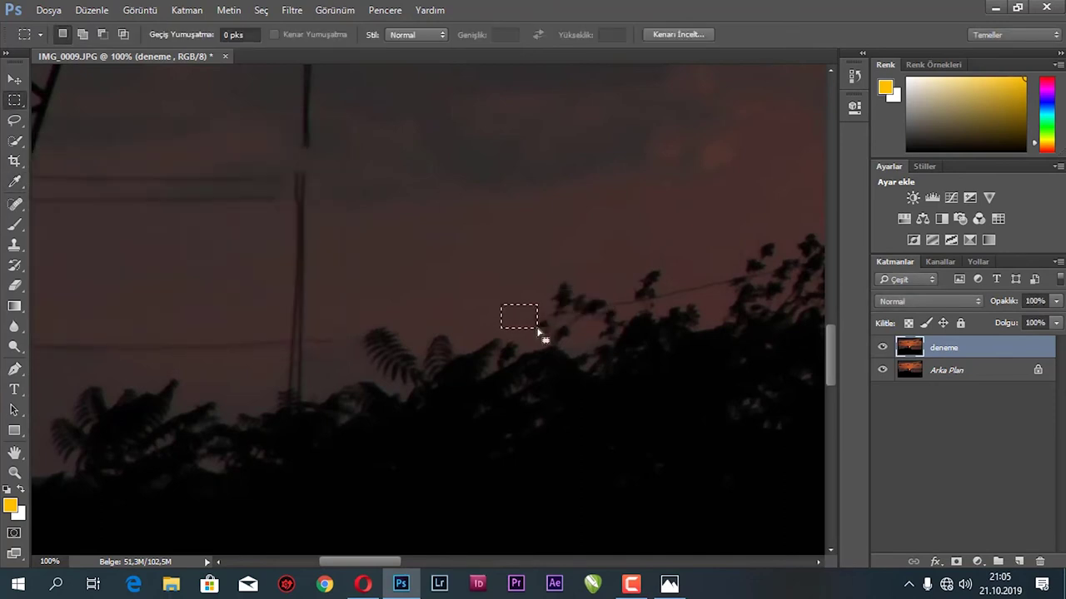
pyautogui.moveTo(535, 303); pyautogui.dragTo(549, 317)
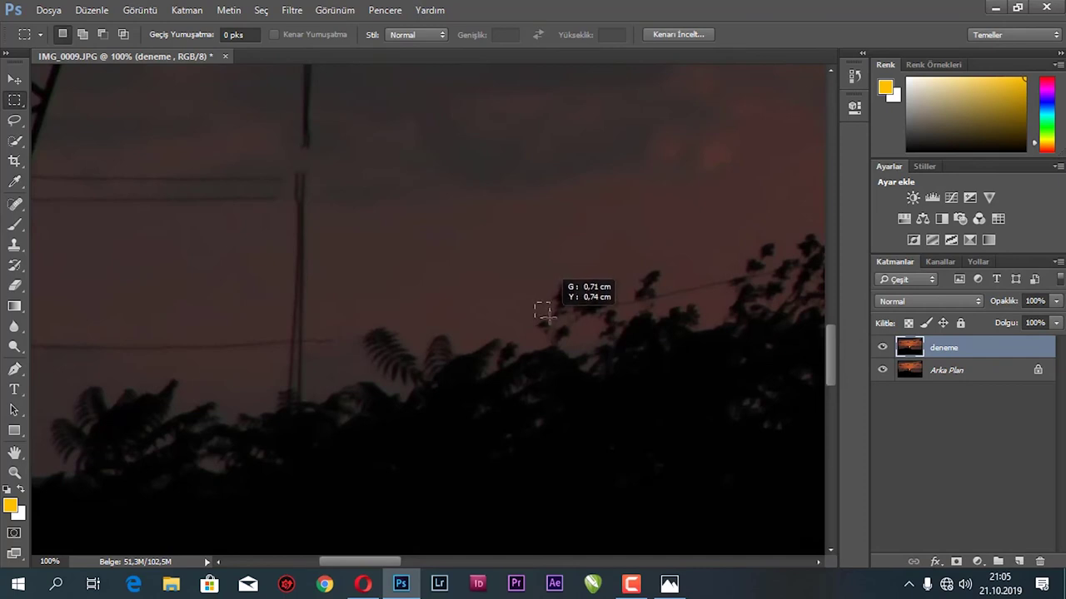
pyautogui.hotkey('shift', 'BackSpace')
pyautogui.press('Return')
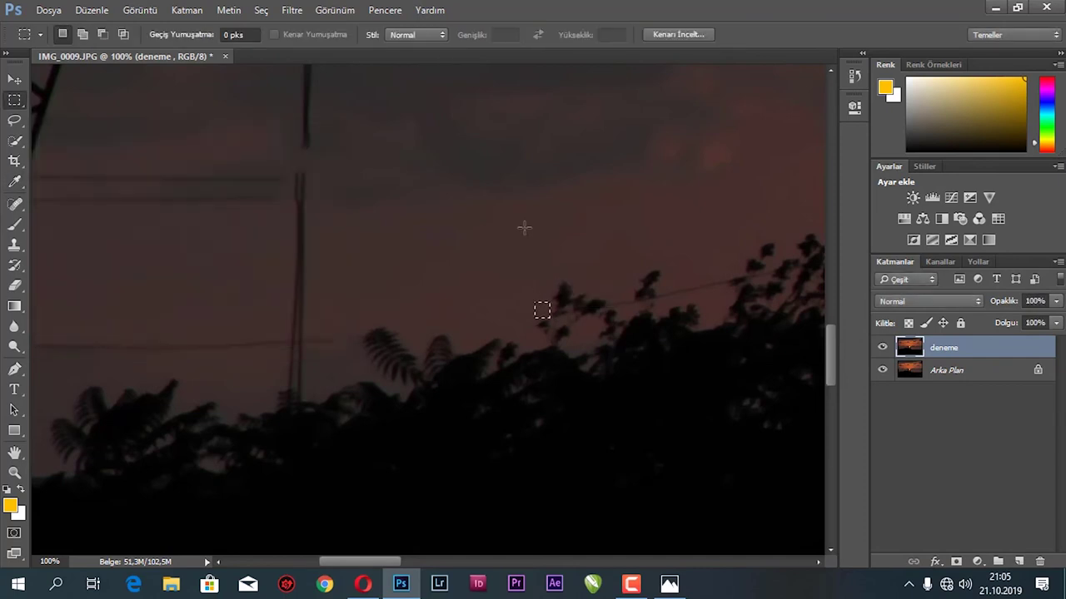
pyautogui.moveTo(611, 293); pyautogui.dragTo(629, 312)
pyautogui.hotkey('shift', 'BackSpace')
pyautogui.press('Return')
# - Fill away the wire between the treetops, then press Ctrl+Shift+X and adjust the view
pyautogui.moveTo(661, 284); pyautogui.dragTo(735, 304)
pyautogui.moveTo(724, 277); pyautogui.dragTo(665, 304)
pyautogui.hotkey('shift', 'BackSpace')
pyautogui.press('Return')
pyautogui.moveTo(681, 285)
pyautogui.mouseDown()
pyautogui.moveTo(599, 283)
pyautogui.moveTo(554, 329)
pyautogui.mouseUp()
pyautogui.hotkey('ctrl', 'shift', 'x')
pyautogui.moveTo(587, 343)
pyautogui.mouseDown()
pyautogui.moveTo(464, 288)
pyautogui.moveTo(430, 374)
pyautogui.mouseUp()
# - Try marquee selections around the tiny wire bits among the leaves and treetop
pyautogui.moveTo(435, 361); pyautogui.dragTo(441, 368)
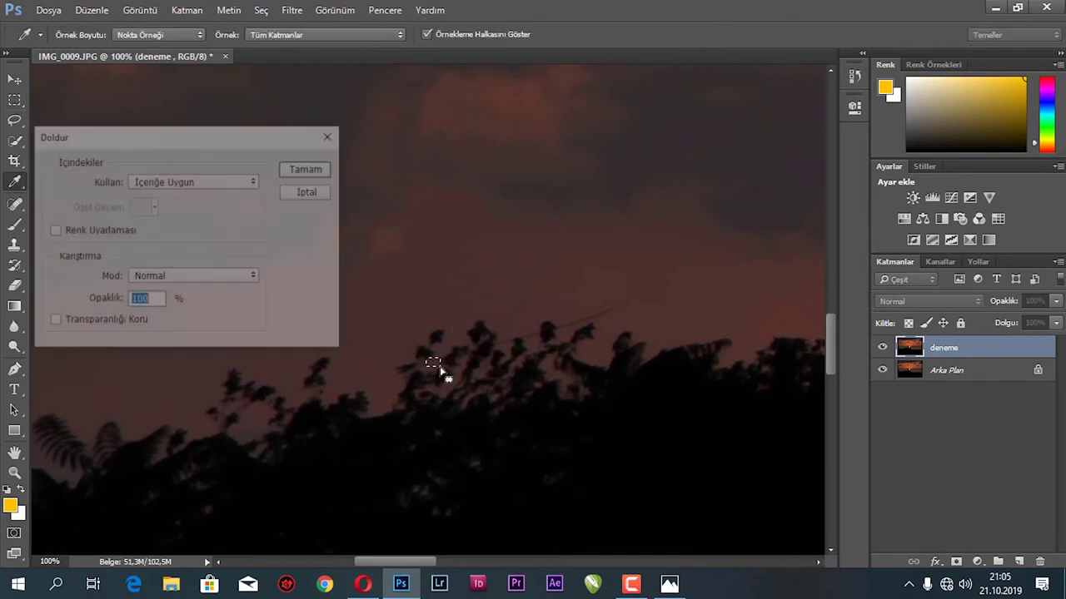
pyautogui.moveTo(501, 331); pyautogui.dragTo(506, 342)
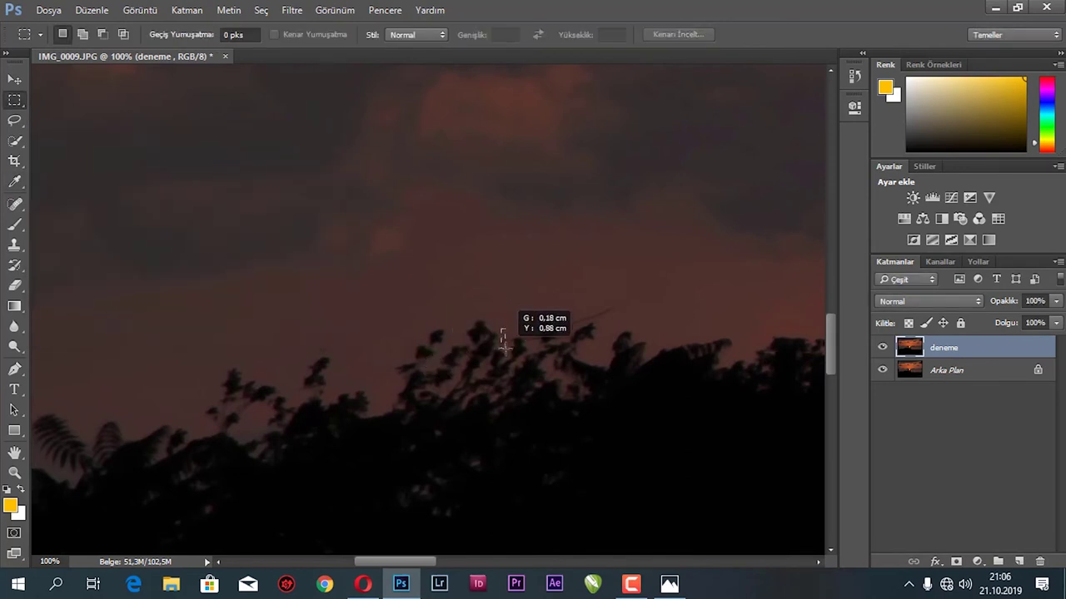
pyautogui.moveTo(506, 341); pyautogui.dragTo(506, 345)
pyautogui.press('shift')
pyautogui.click(573, 322)
pyautogui.moveTo(524, 325); pyautogui.dragTo(540, 340)
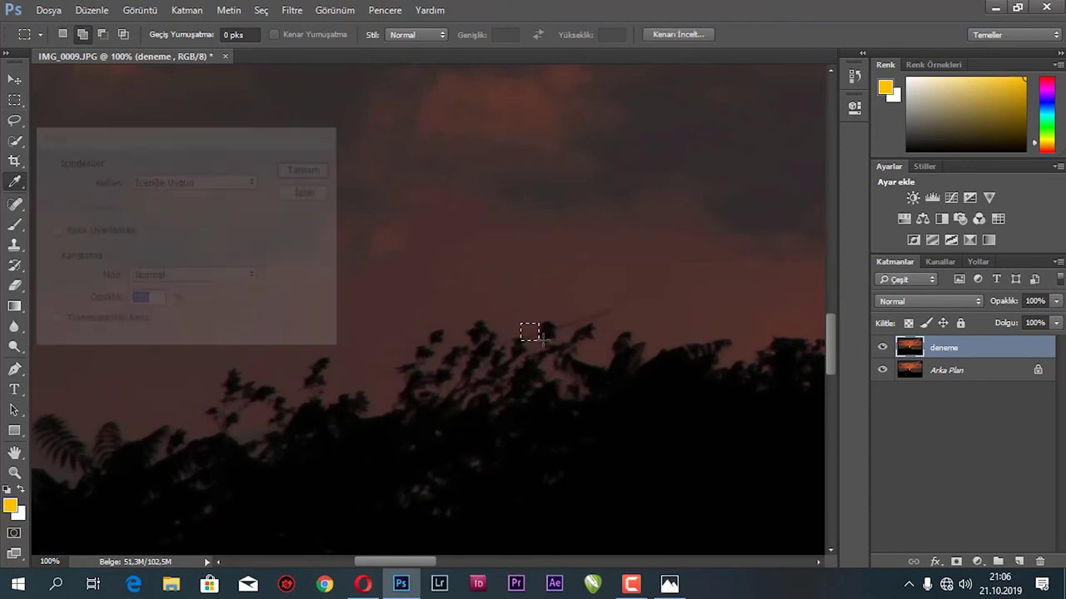
pyautogui.click(511, 307)
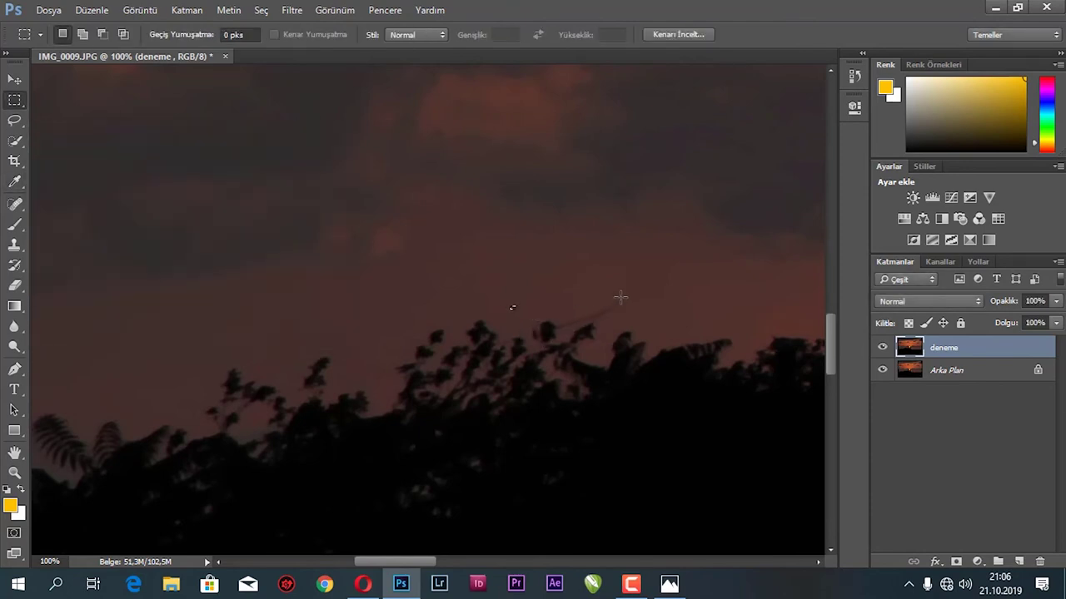
pyautogui.moveTo(618, 295); pyautogui.dragTo(580, 321)
pyautogui.click(613, 313)
# - Fill away the wire crossing the tree and the leftover wire by the branch
pyautogui.moveTo(595, 308); pyautogui.dragTo(555, 331)
pyautogui.hotkey('shift', 'F5')
pyautogui.press('Return')
pyautogui.moveTo(567, 295); pyautogui.dragTo(595, 340)
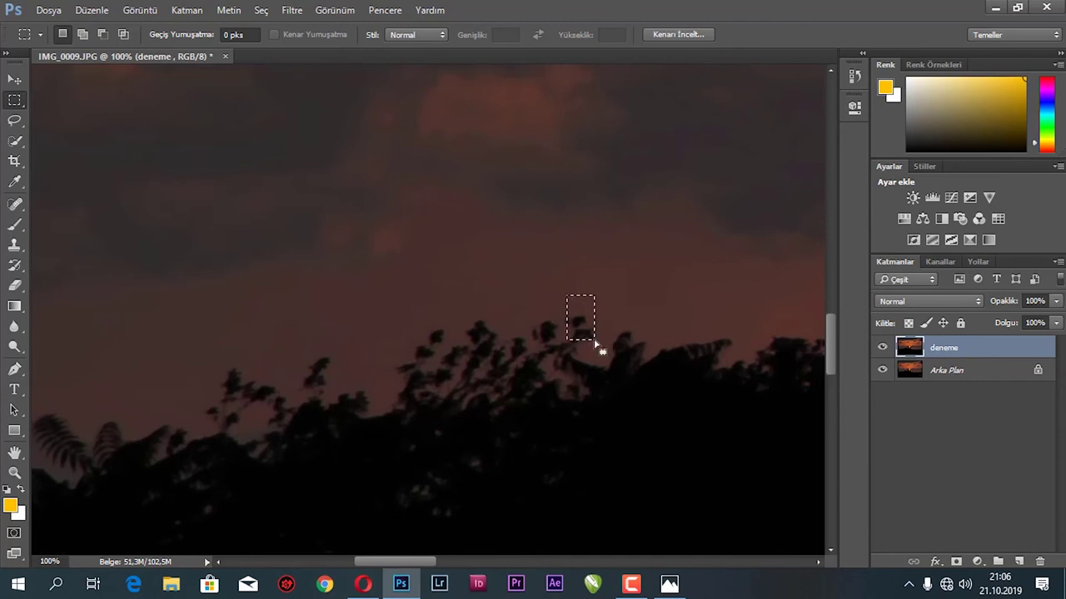
pyautogui.hotkey('shift', 'F5')
pyautogui.press('Return')
# - Fill the last wire remnant and mark another sky patch for filling
pyautogui.moveTo(562, 307); pyautogui.dragTo(599, 342)
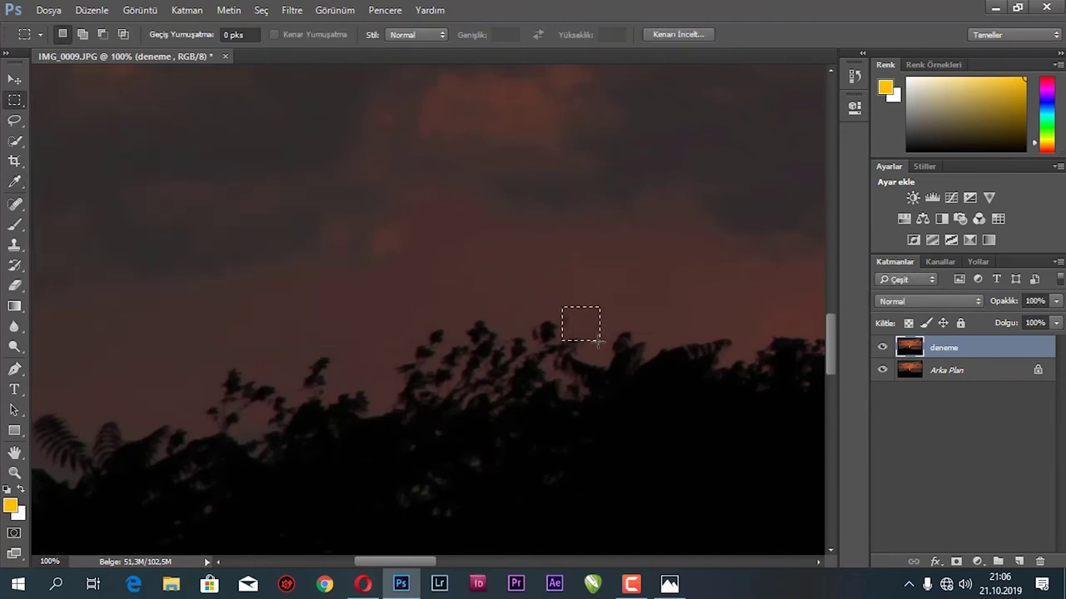
pyautogui.hotkey('shift', 'F5')
pyautogui.press('Return')
pyautogui.moveTo(633, 265)
pyautogui.mouseDown()
pyautogui.moveTo(575, 300)
pyautogui.moveTo(499, 323)
pyautogui.moveTo(566, 297)
pyautogui.moveTo(551, 290)
pyautogui.moveTo(575, 311)
pyautogui.moveTo(509, 291)
pyautogui.moveTo(454, 252)
pyautogui.moveTo(468, 294)
pyautogui.moveTo(519, 307)
pyautogui.moveTo(516, 230)
pyautogui.moveTo(619, 211)
pyautogui.moveTo(489, 252)
pyautogui.moveTo(394, 305)
pyautogui.moveTo(473, 300)
pyautogui.moveTo(511, 241)
pyautogui.moveTo(466, 381)
pyautogui.mouseUp()
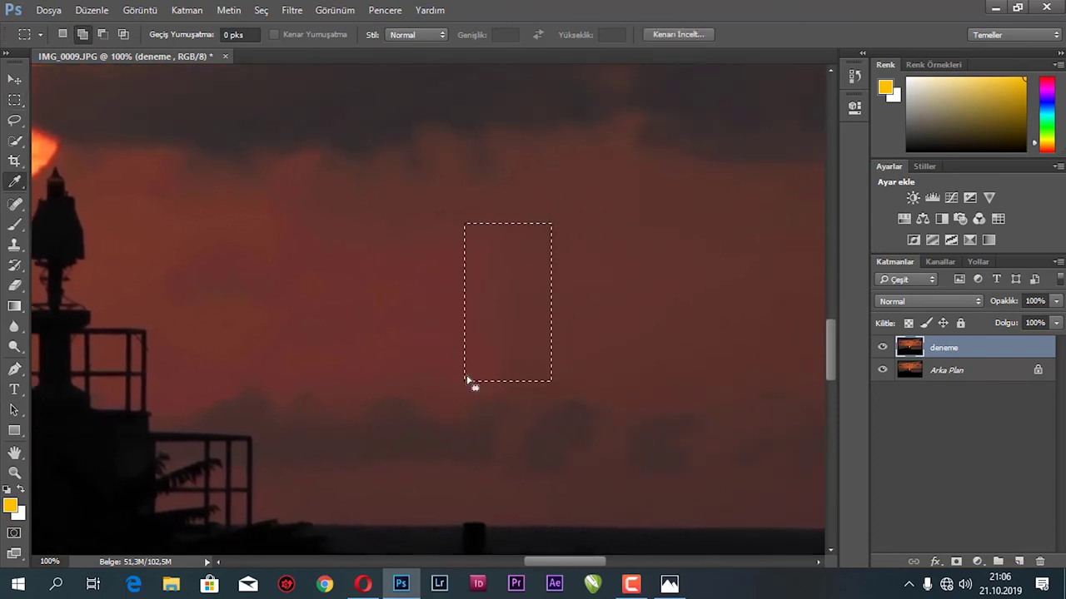
# - Content-aware fill a patch of sky to the right of the tower
pyautogui.click(430, 318)
pyautogui.hotkey('ctrl', '-')
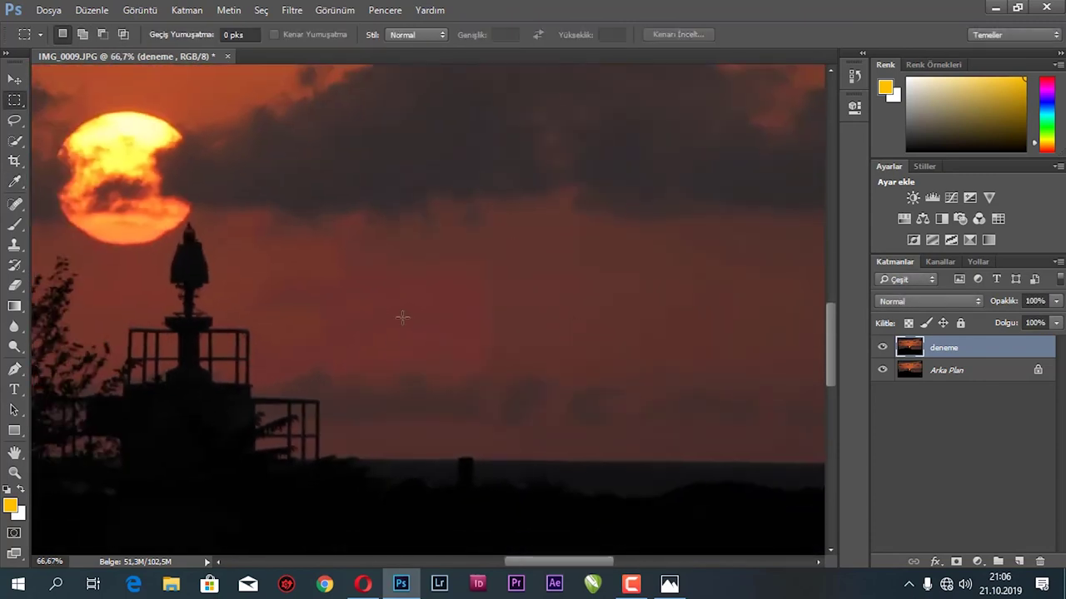
pyautogui.hotkey('ctrl', '-')
pyautogui.hotkey('ctrl', '-')
pyautogui.hotkey('ctrl', '-')
pyautogui.hotkey('ctrl', '-')
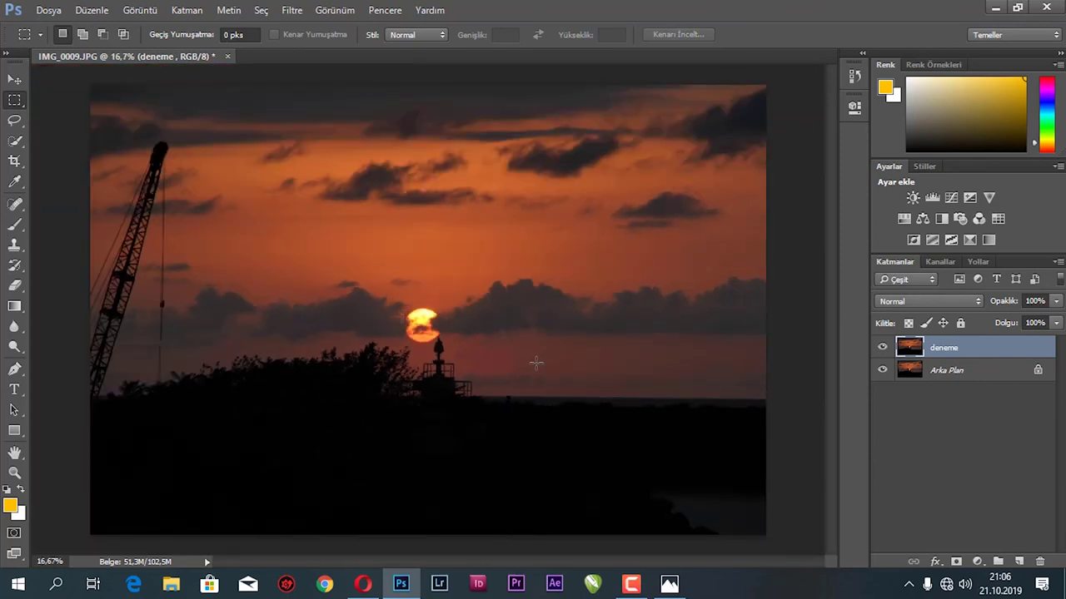
pyautogui.hotkey('ctrl', '+')
pyautogui.hotkey('ctrl', '+')
pyautogui.hotkey('ctrl', '+')
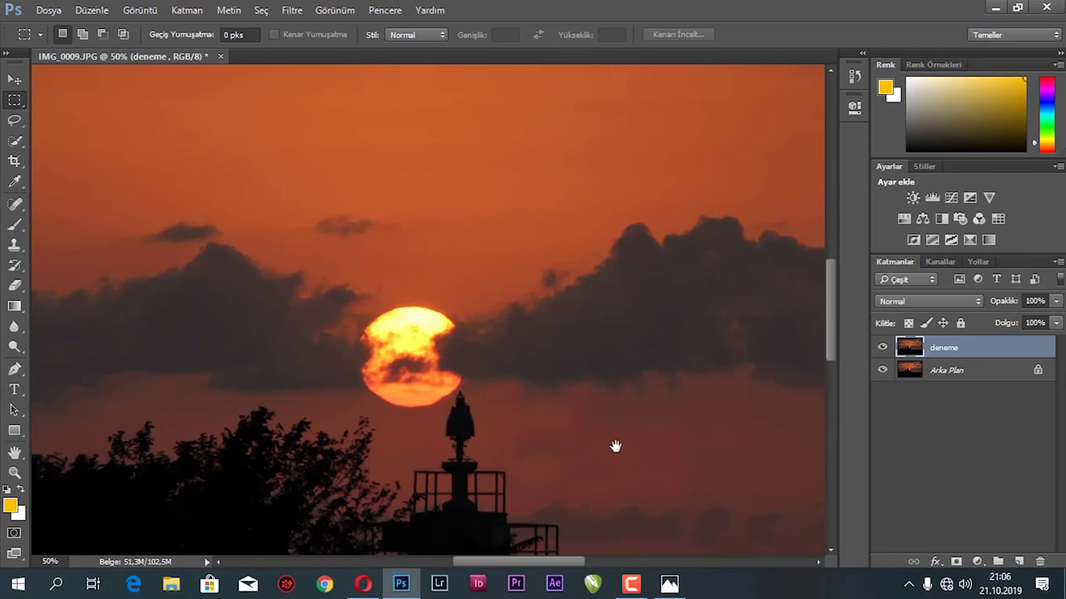
pyautogui.moveTo(615, 446); pyautogui.dragTo(452, 341)
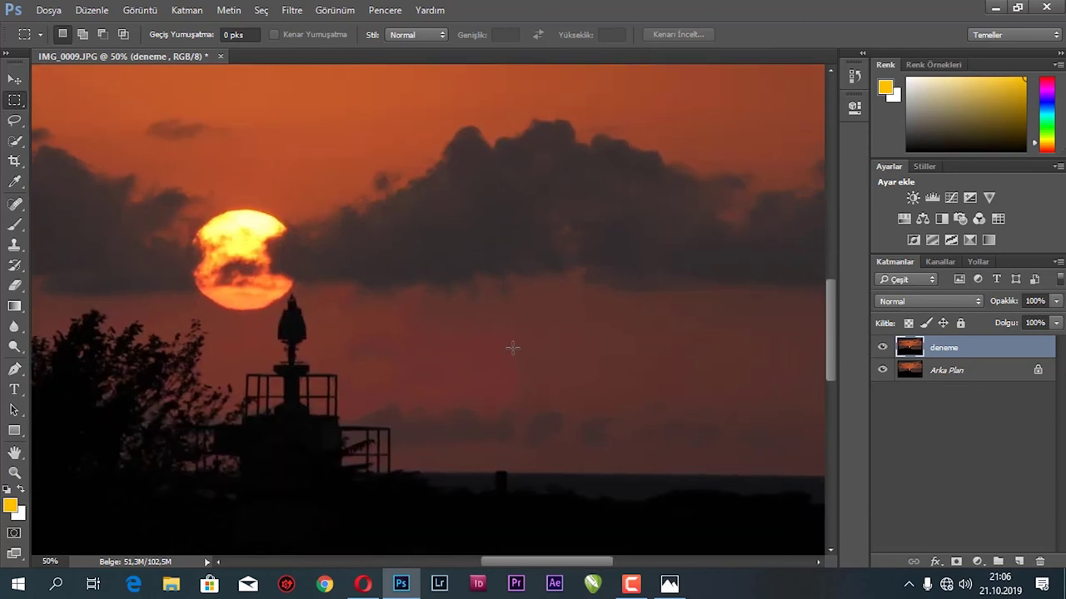
pyautogui.moveTo(583, 316); pyautogui.dragTo(381, 398)
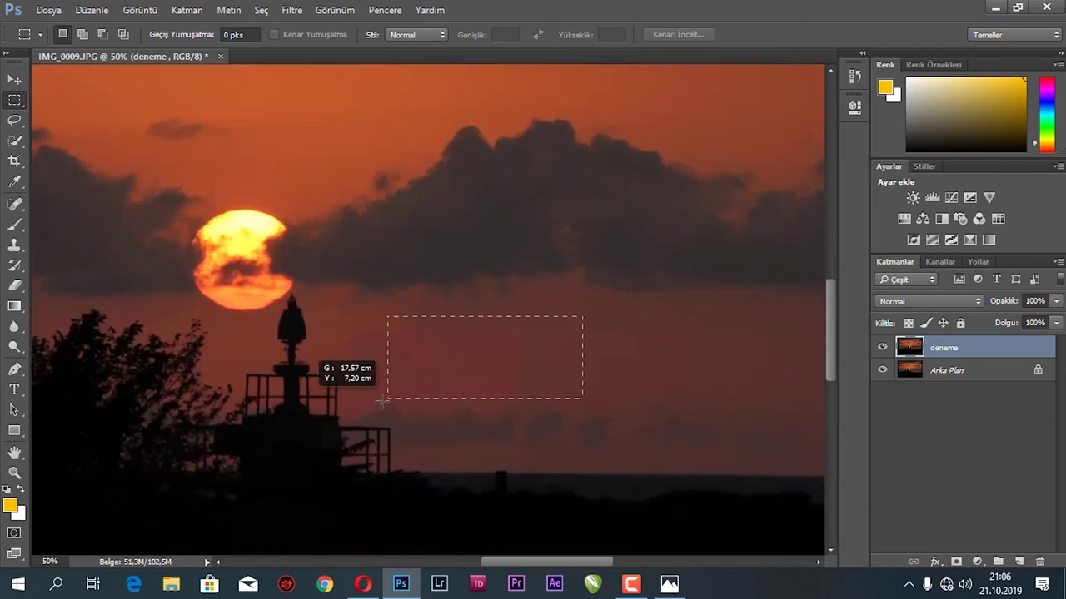
pyautogui.hotkey('shift', 'F5')
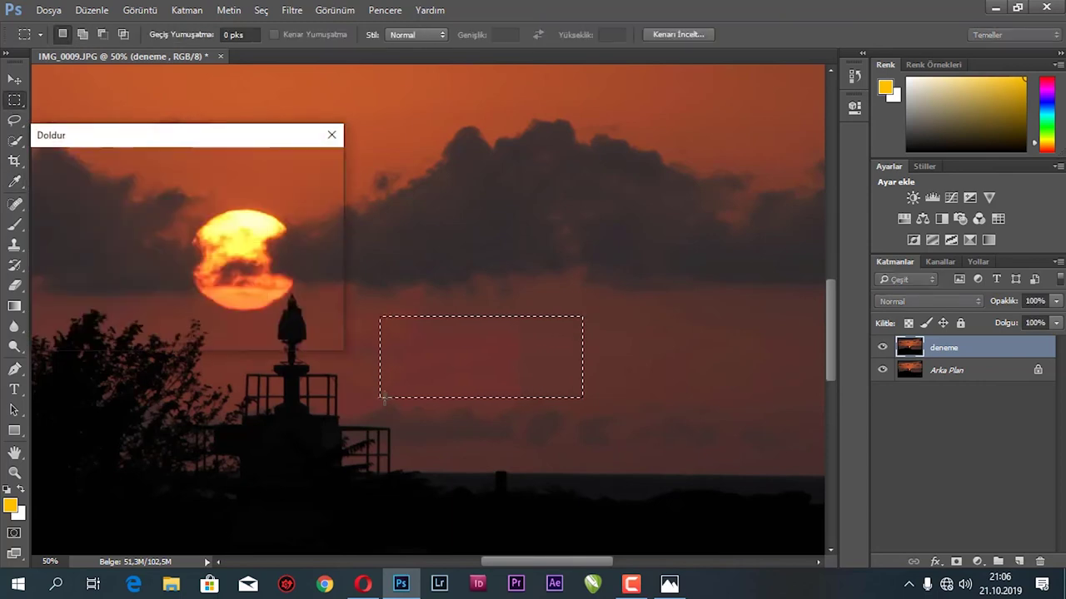
pyautogui.press('Return')
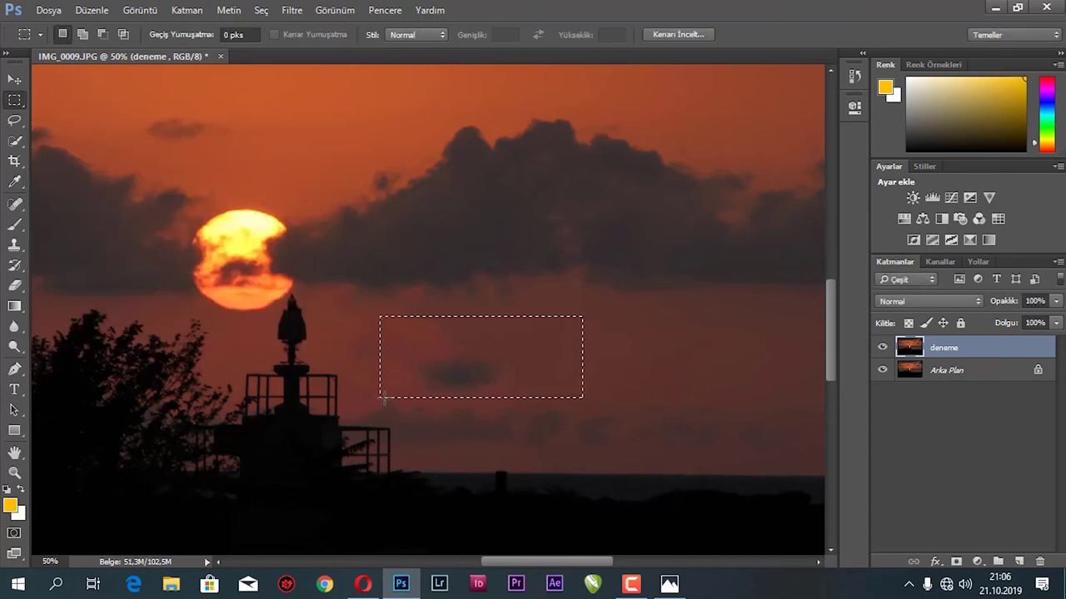
# - Content-aware fill the remaining dark smudge in the sky, then deselect
pyautogui.click(569, 372)
pyautogui.moveTo(544, 317); pyautogui.dragTo(443, 359)
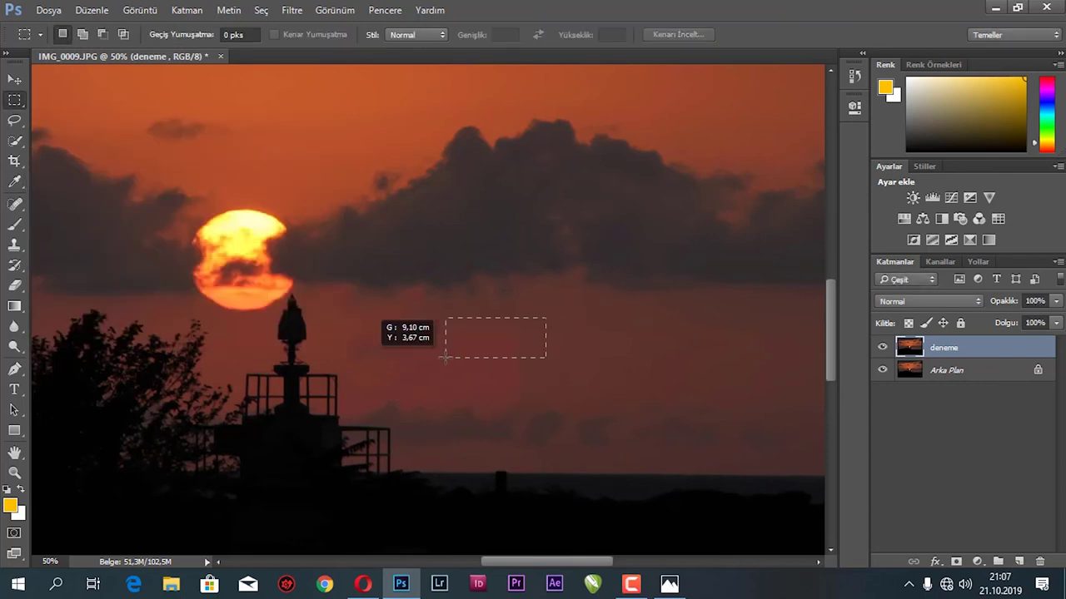
pyautogui.click(555, 369)
pyautogui.moveTo(558, 337); pyautogui.dragTo(464, 387)
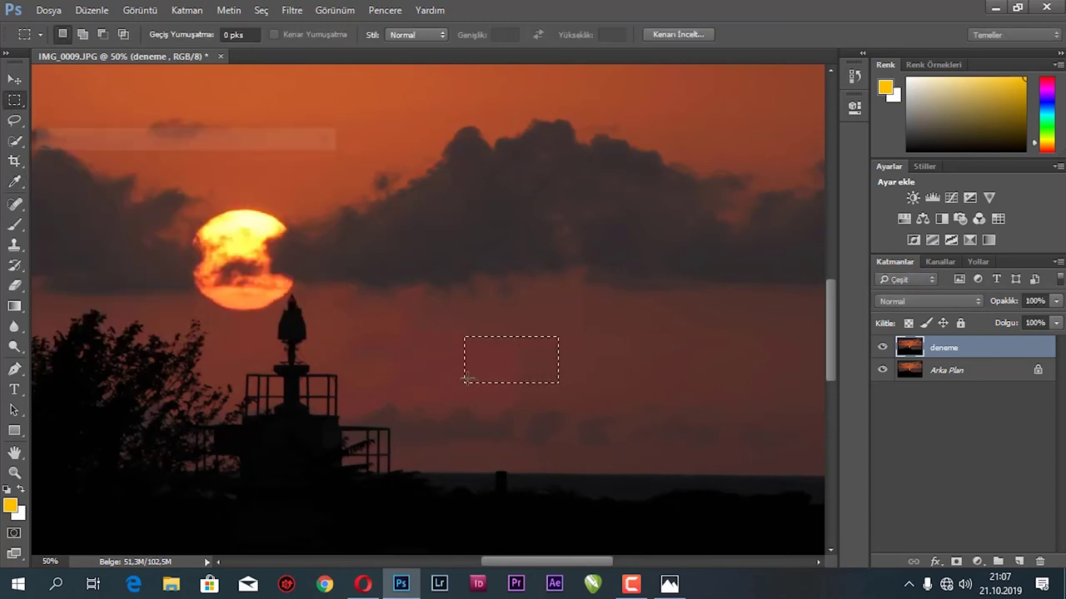
pyautogui.click(589, 326)
pyautogui.moveTo(588, 326); pyautogui.dragTo(402, 387)
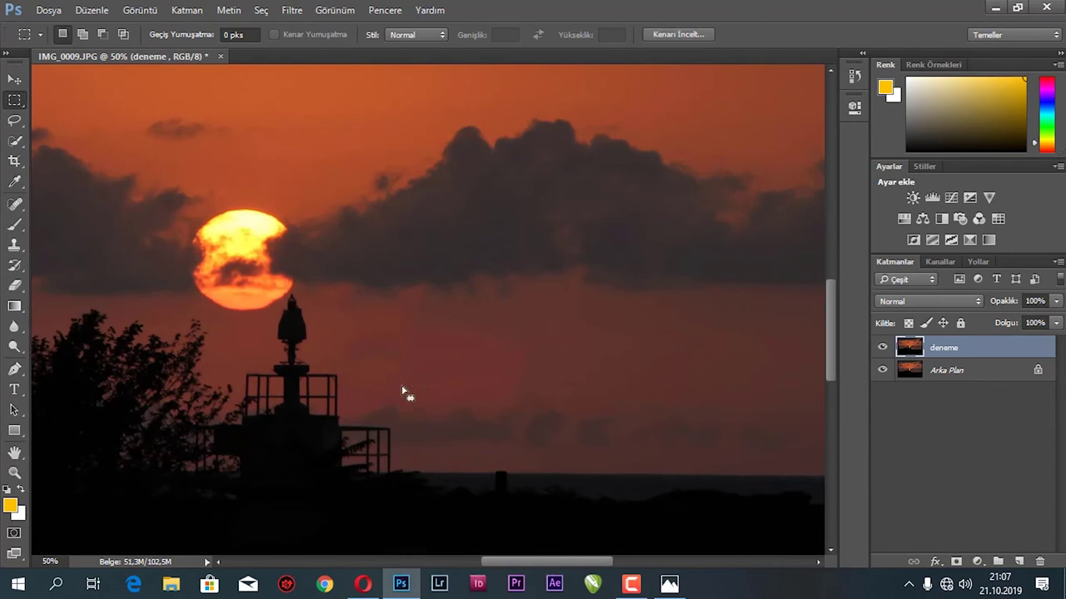
pyautogui.hotkey('shift', 'F5')
pyautogui.press('Return')
pyautogui.hotkey('ctrl', 'd')
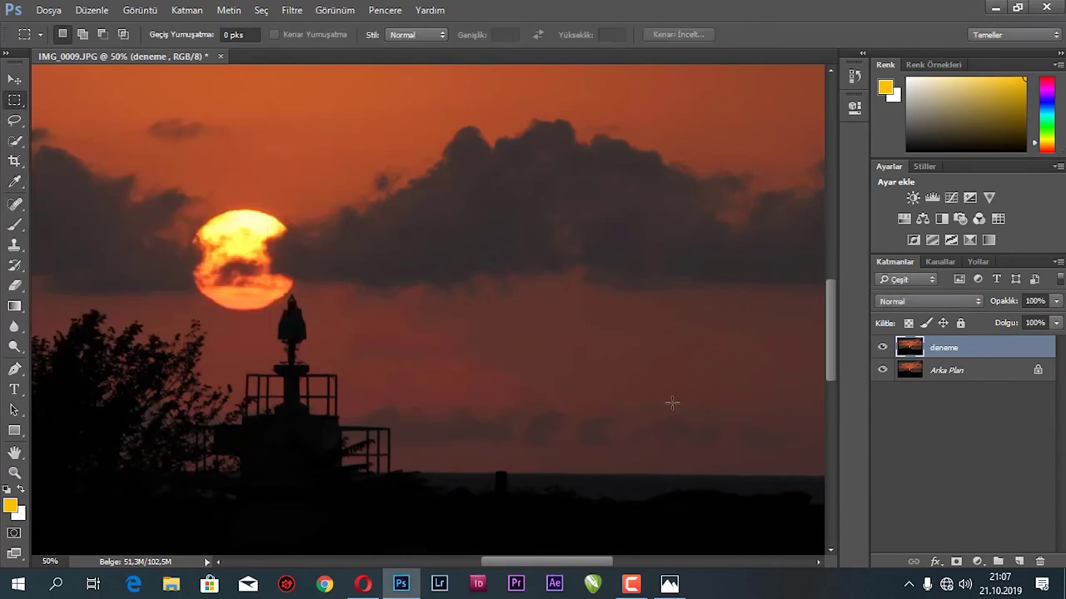
# - Content-aware fill the leftover stub on the horizon line, then deselect
pyautogui.hotkey('ctrl', '-')
pyautogui.hotkey('ctrl', '-')
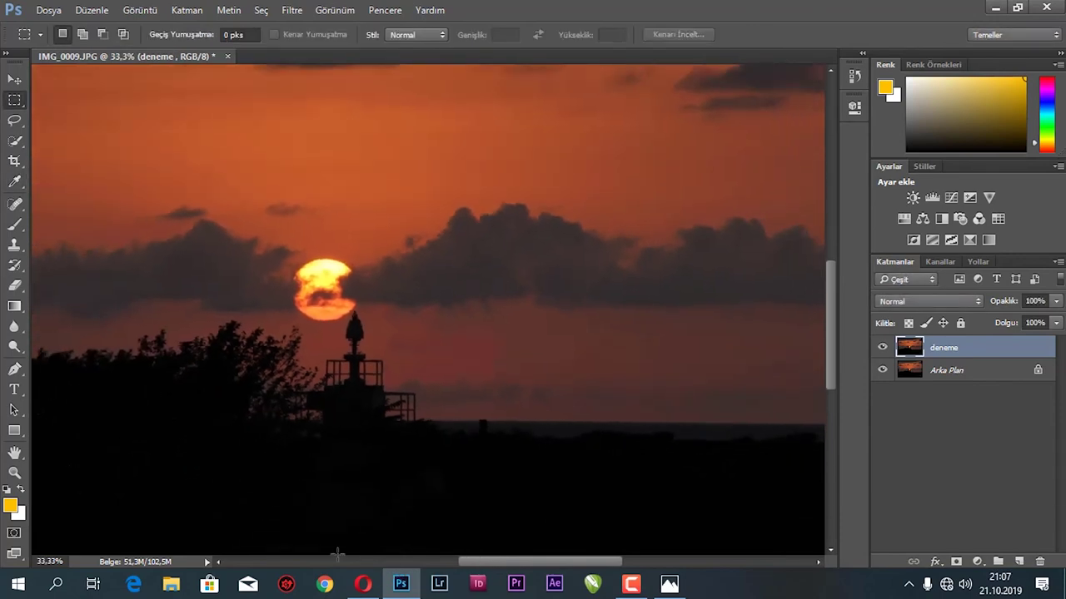
pyautogui.hotkey('ctrl', '-')
pyautogui.hotkey('ctrl', '+')
pyautogui.hotkey('ctrl', '+')
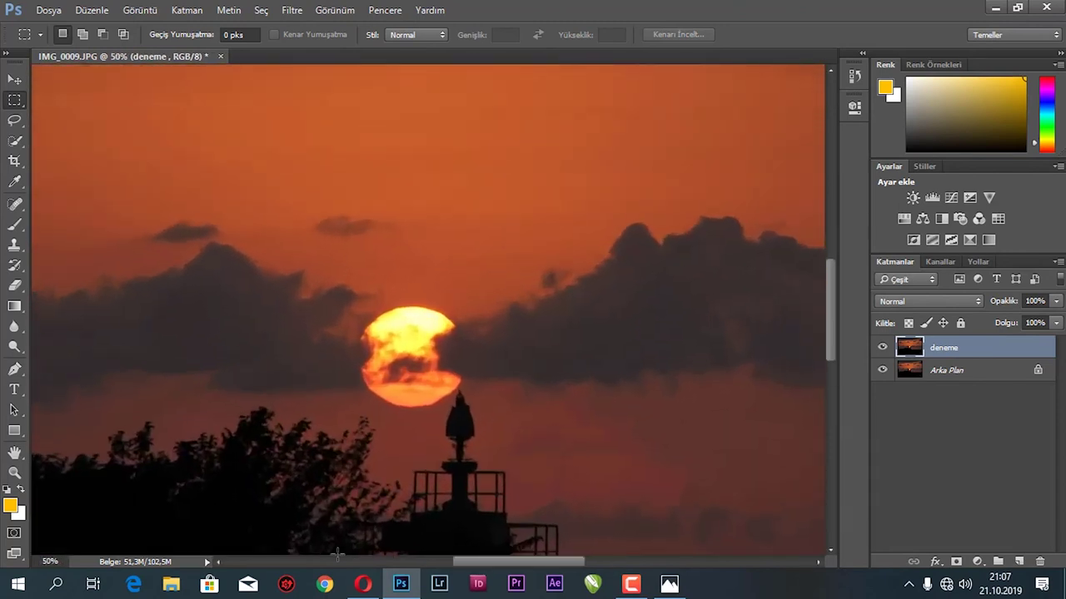
pyautogui.hotkey('ctrl', '+')
pyautogui.moveTo(464, 357)
pyautogui.mouseDown()
pyautogui.moveTo(359, 331)
pyautogui.moveTo(414, 366)
pyautogui.mouseUp()
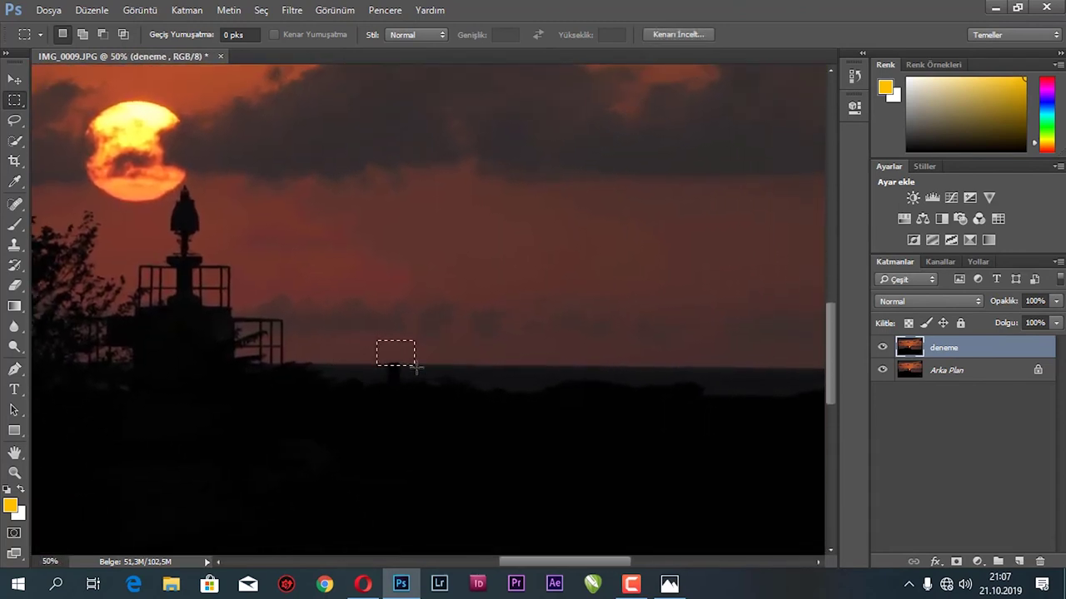
pyautogui.hotkey('shift', 'F5')
pyautogui.press('Return')
pyautogui.hotkey('ctrl', 'd')
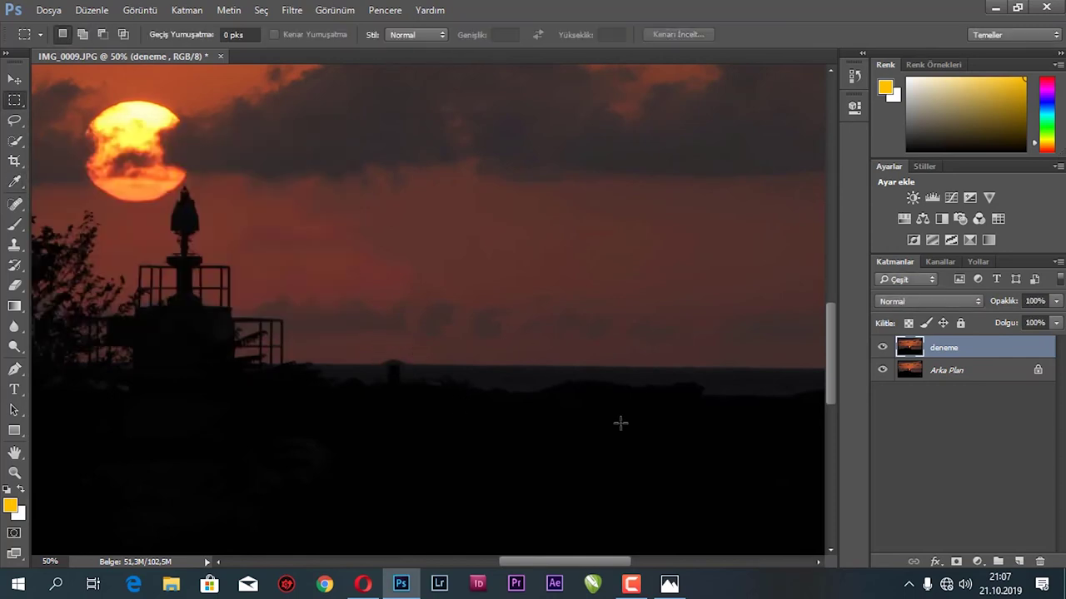
# - Zoom out to view the whole cleaned photo
pyautogui.hotkey('ctrl', '-')
pyautogui.hotkey('ctrl', '-')
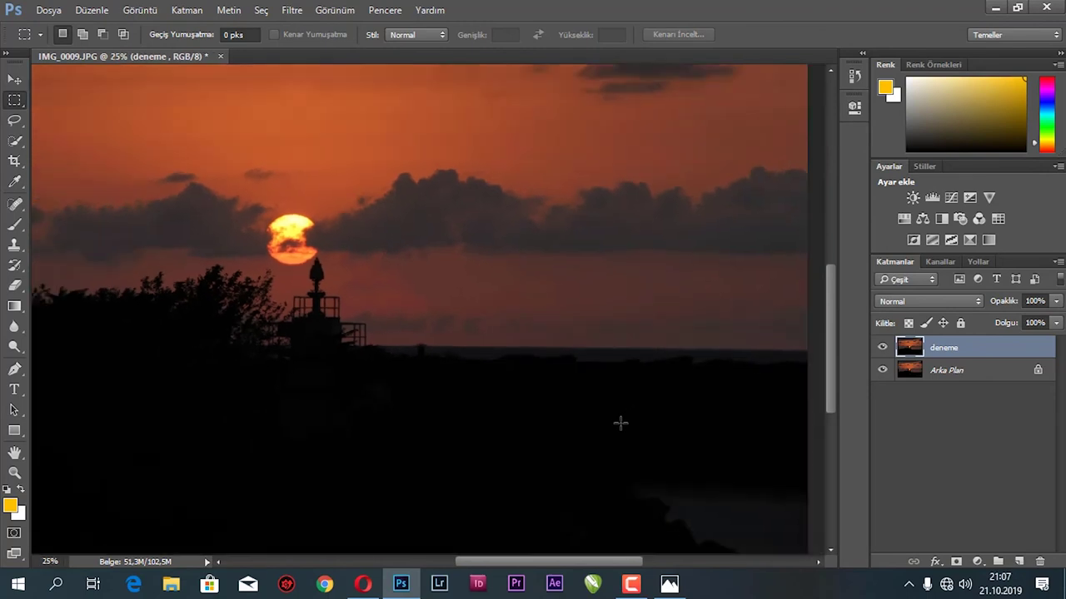
pyautogui.hotkey('ctrl', '-')
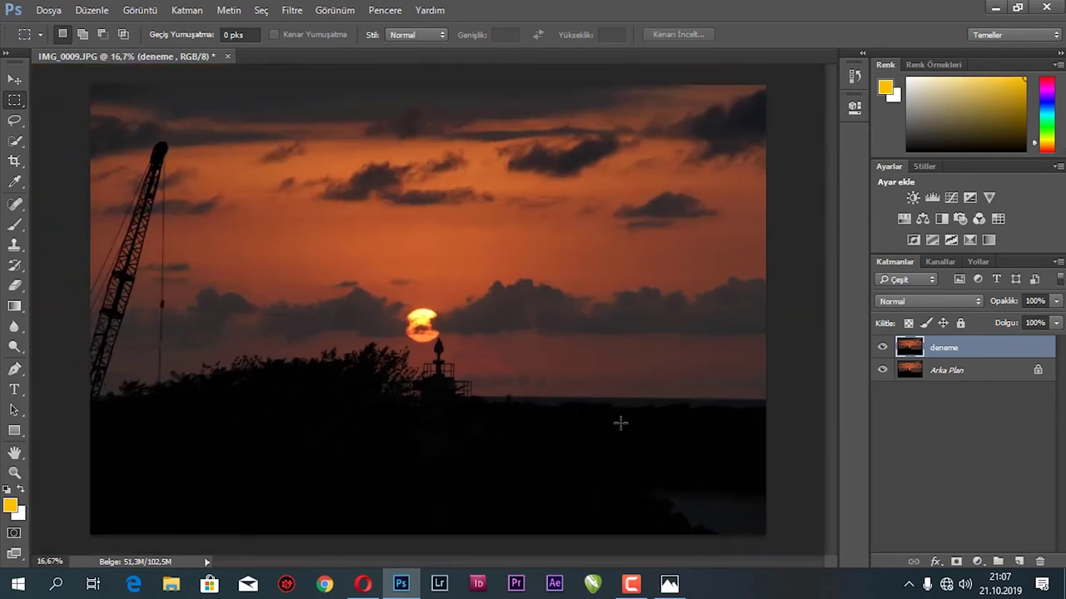
pyautogui.hotkey('ctrl', '-')
pyautogui.hotkey('ctrl', '-')
pyautogui.hotkey('ctrl', '+')
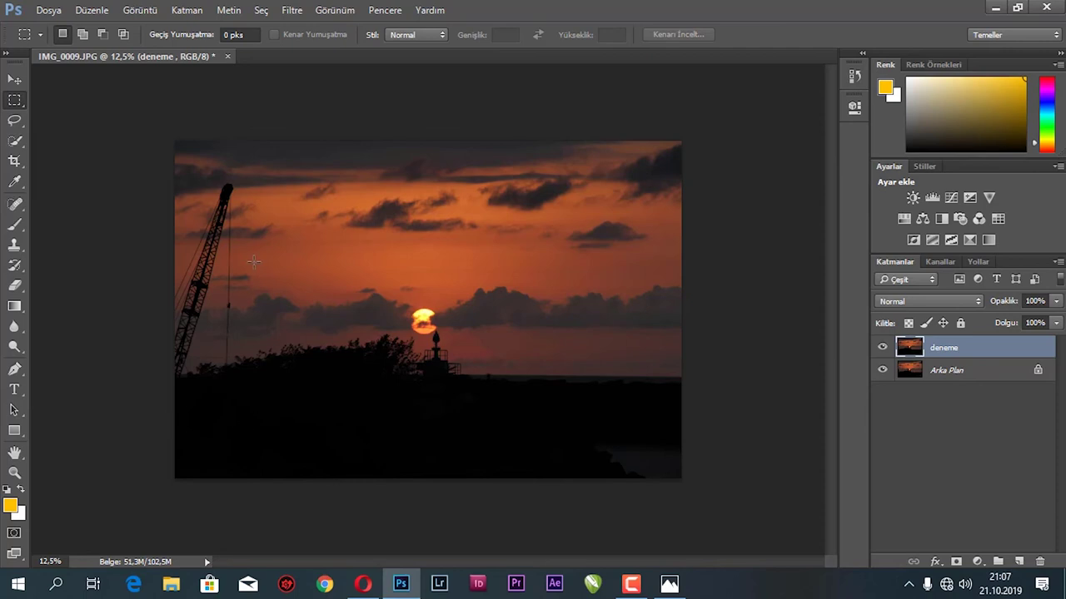
pyautogui.click(17, 166)
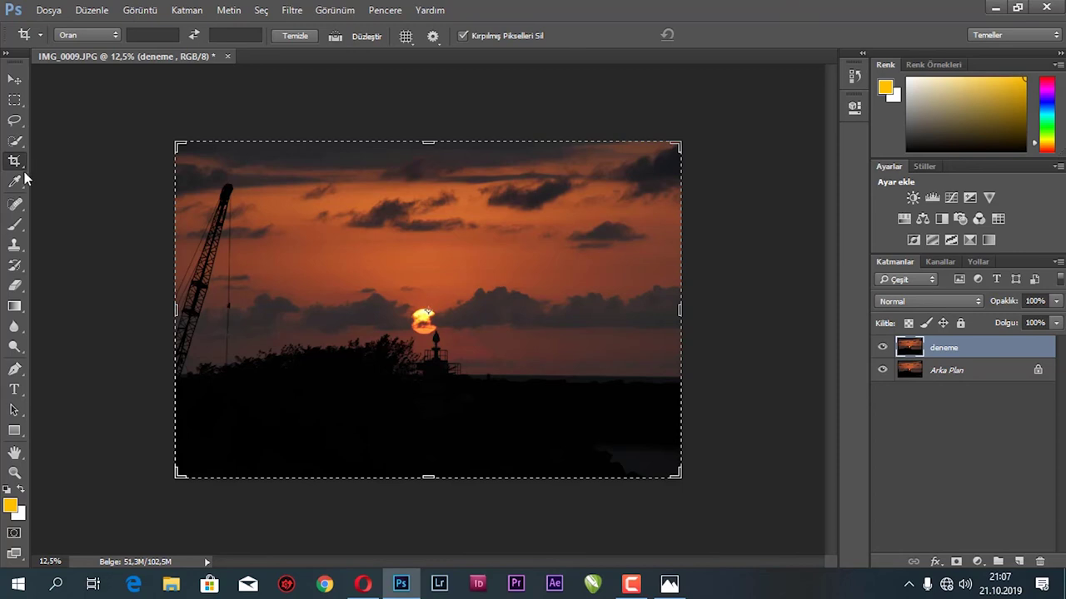
# - Crop out the crane on the left edge, trim top and bottom slightly, and hide the deneme layer
pyautogui.rightClick(24, 171)
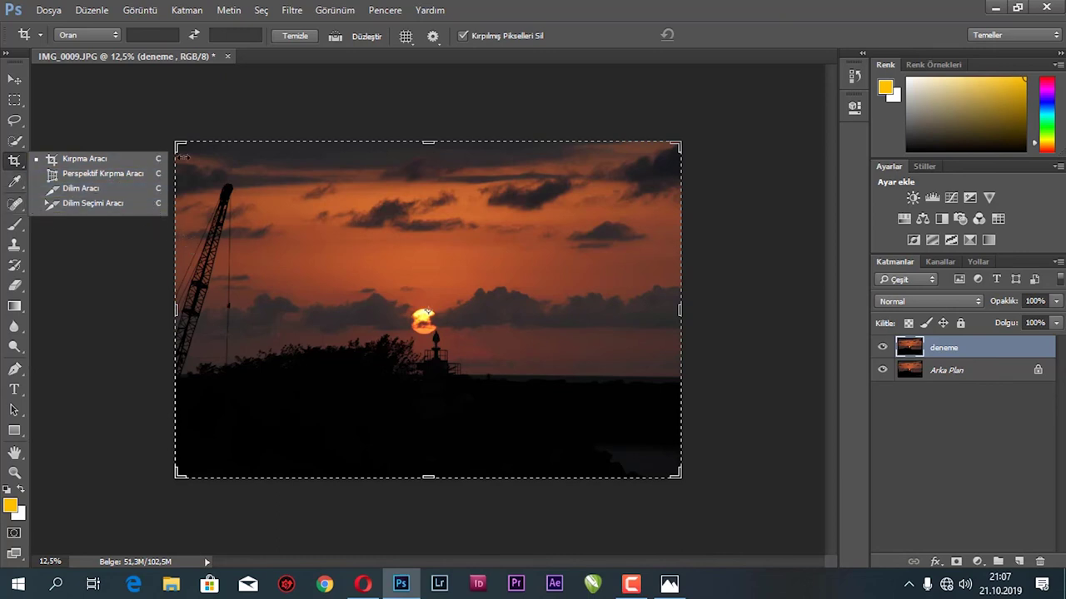
pyautogui.click(106, 164)
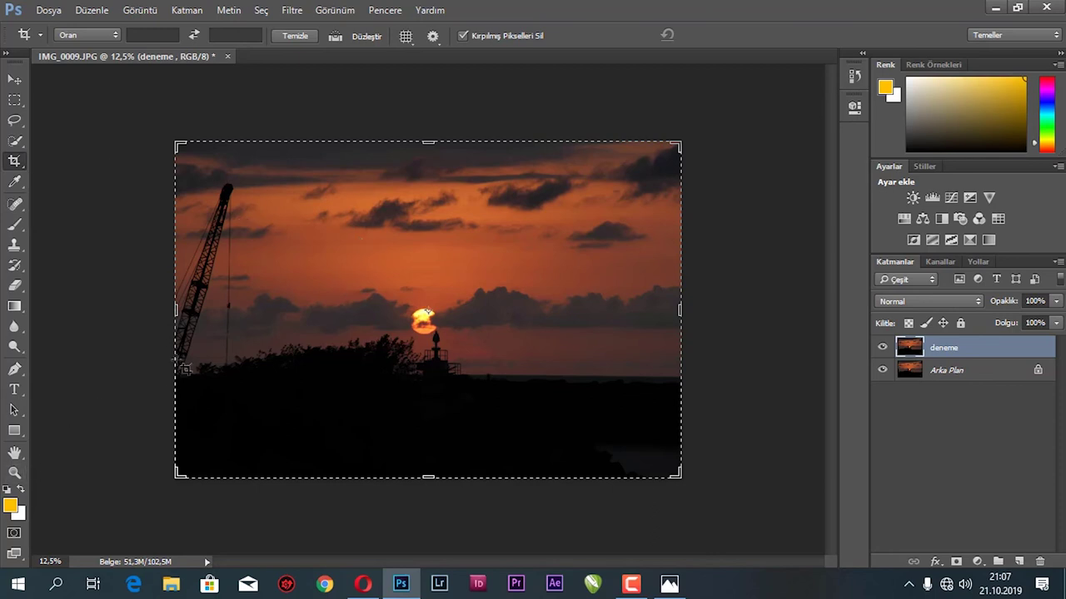
pyautogui.moveTo(176, 310); pyautogui.dragTo(208, 307)
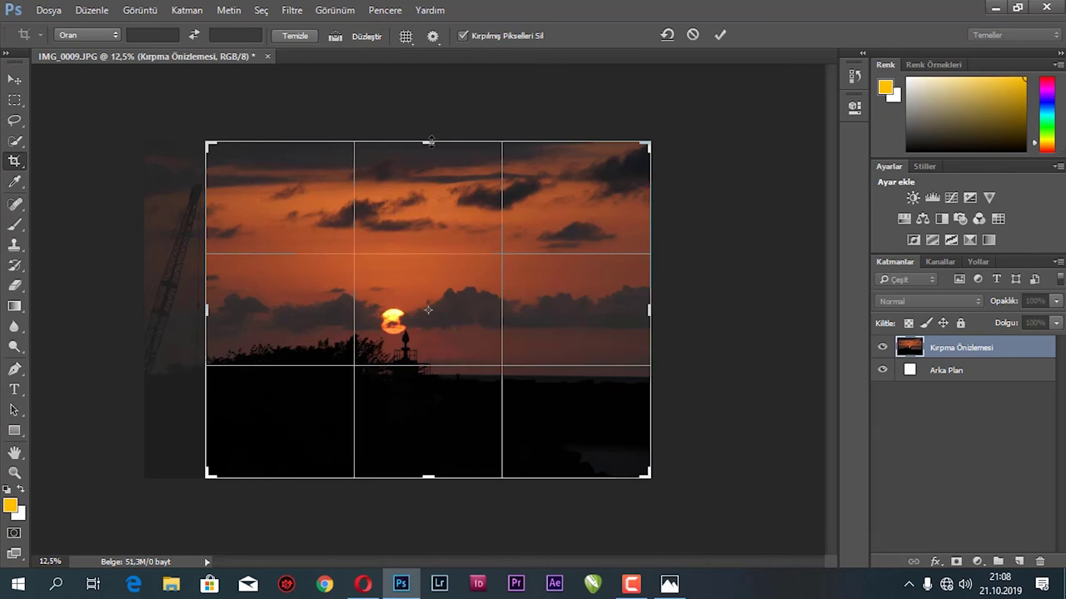
pyautogui.moveTo(429, 140); pyautogui.dragTo(436, 169)
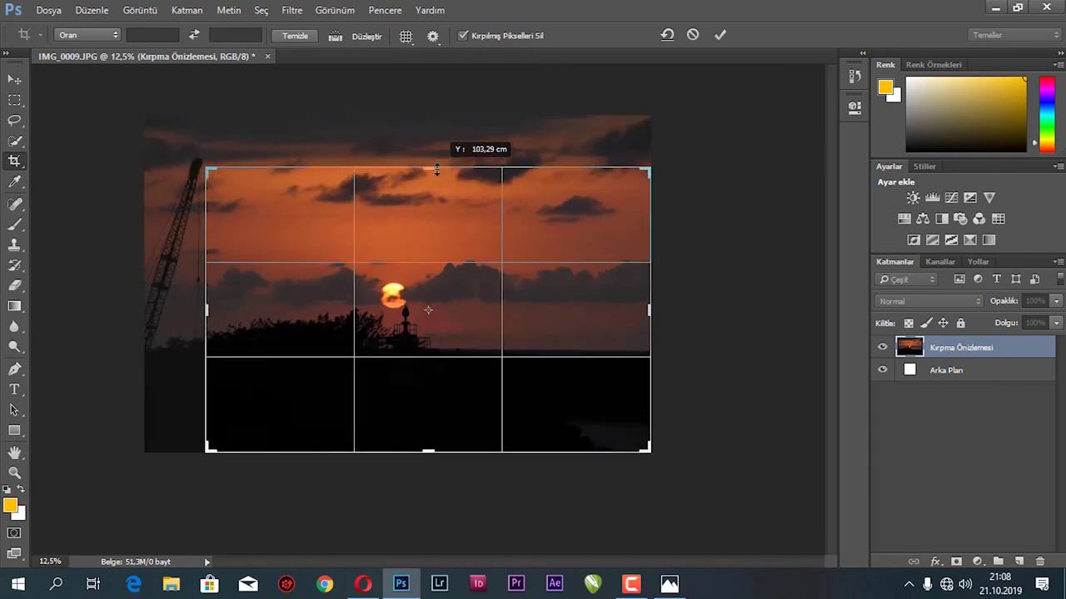
pyautogui.moveTo(436, 169); pyautogui.dragTo(437, 170)
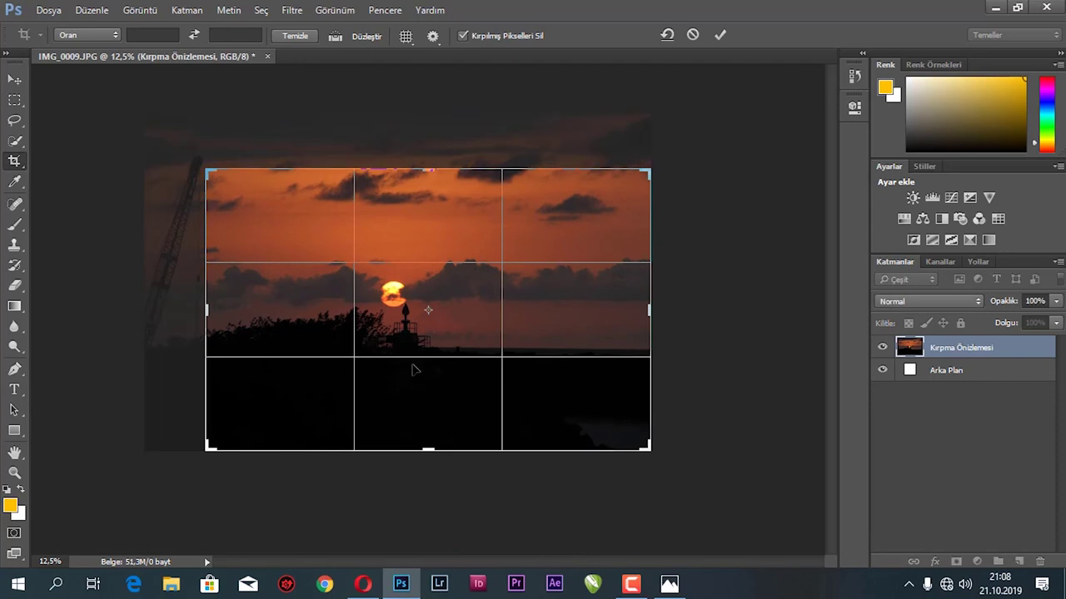
pyautogui.moveTo(428, 450); pyautogui.dragTo(429, 444)
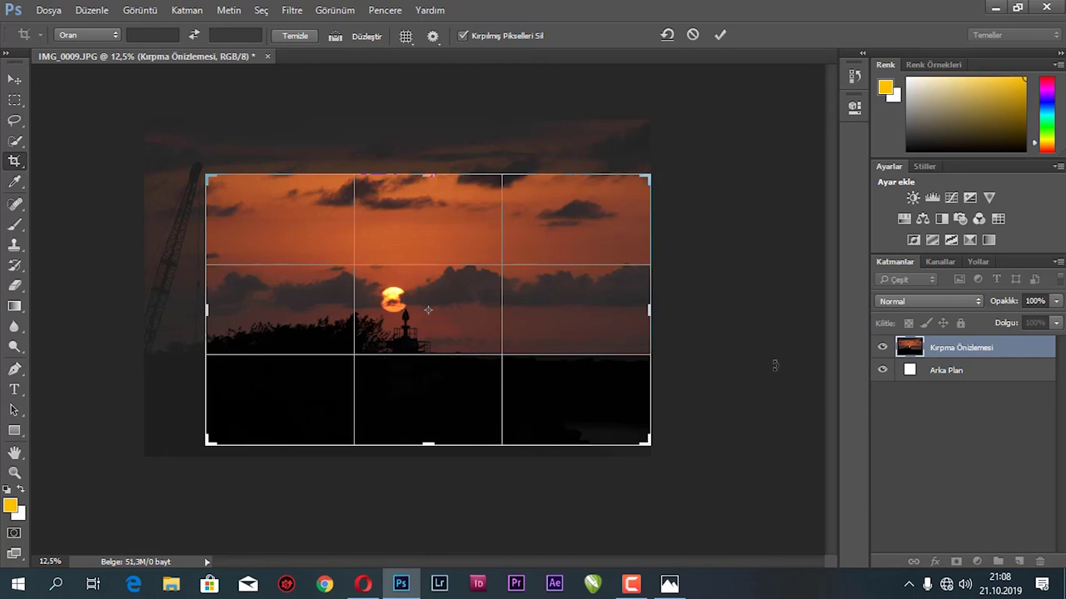
pyautogui.press('Return')
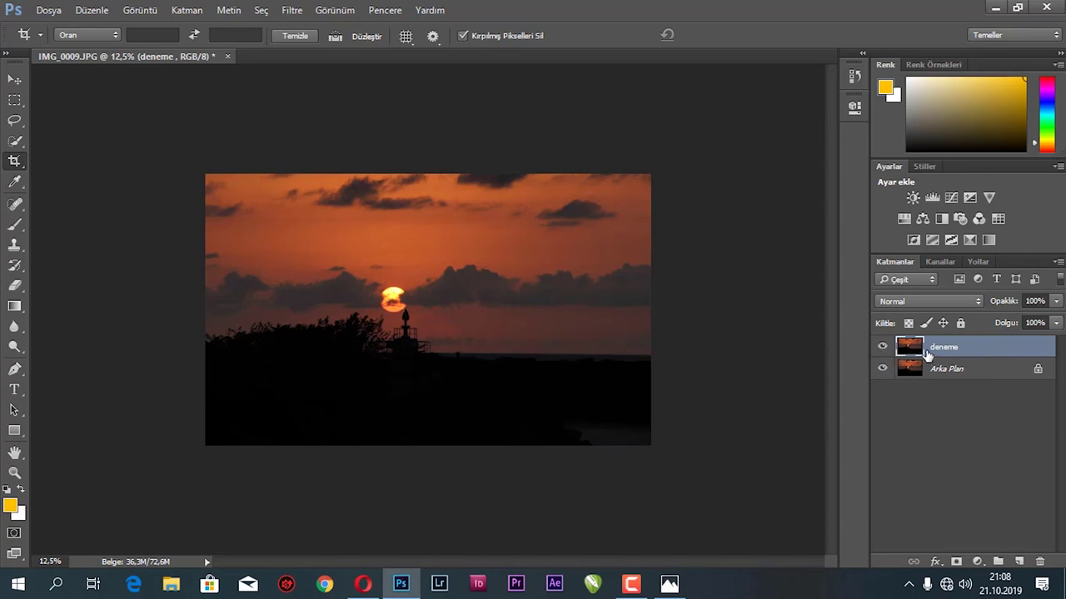
pyautogui.click(882, 348)
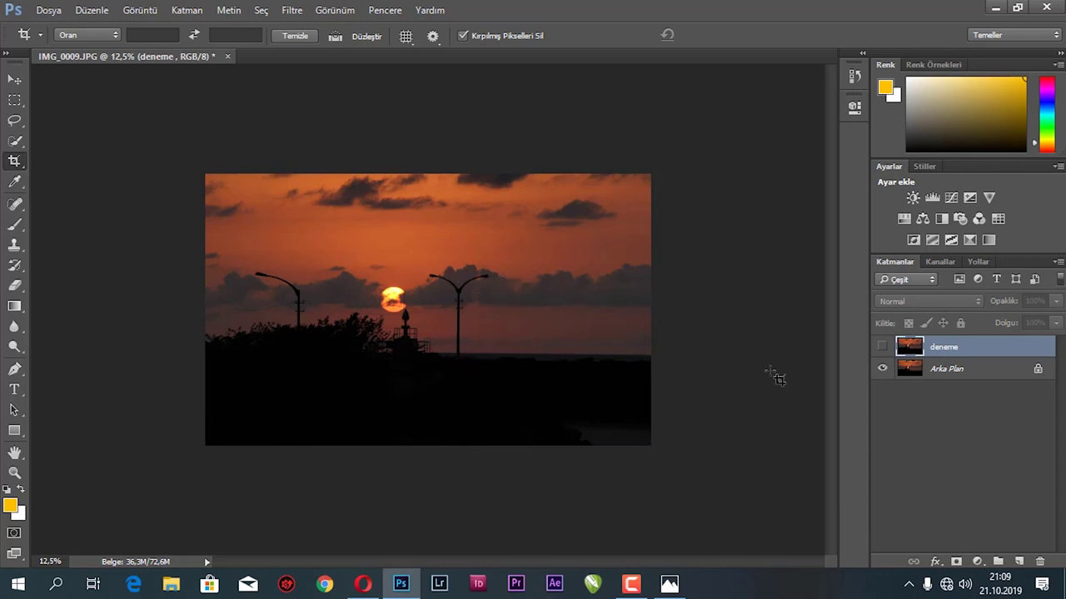
pyautogui.click(882, 348)
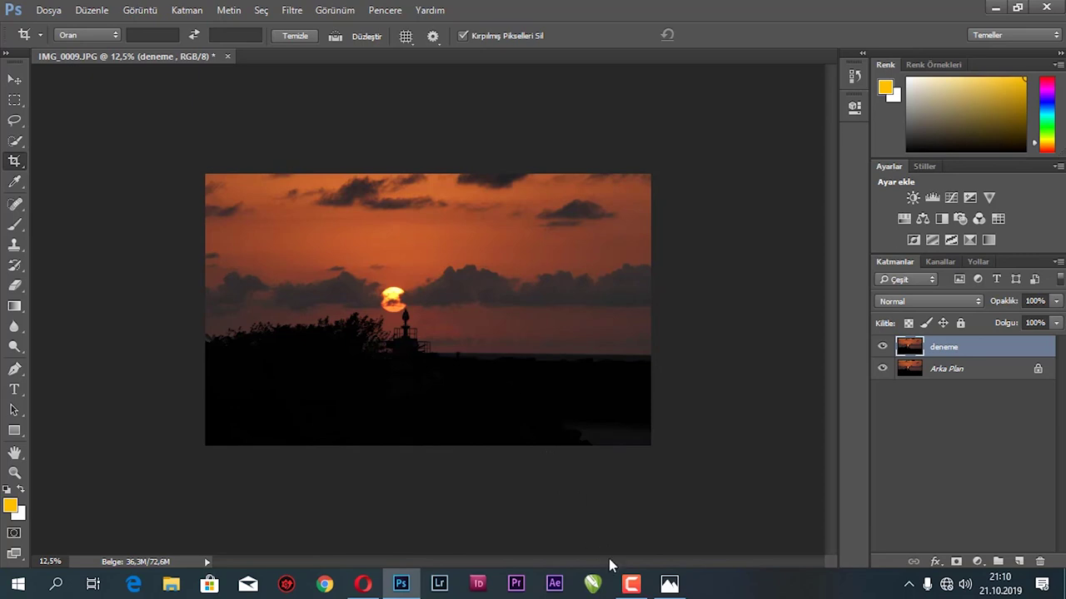
pyautogui.click(631, 584)
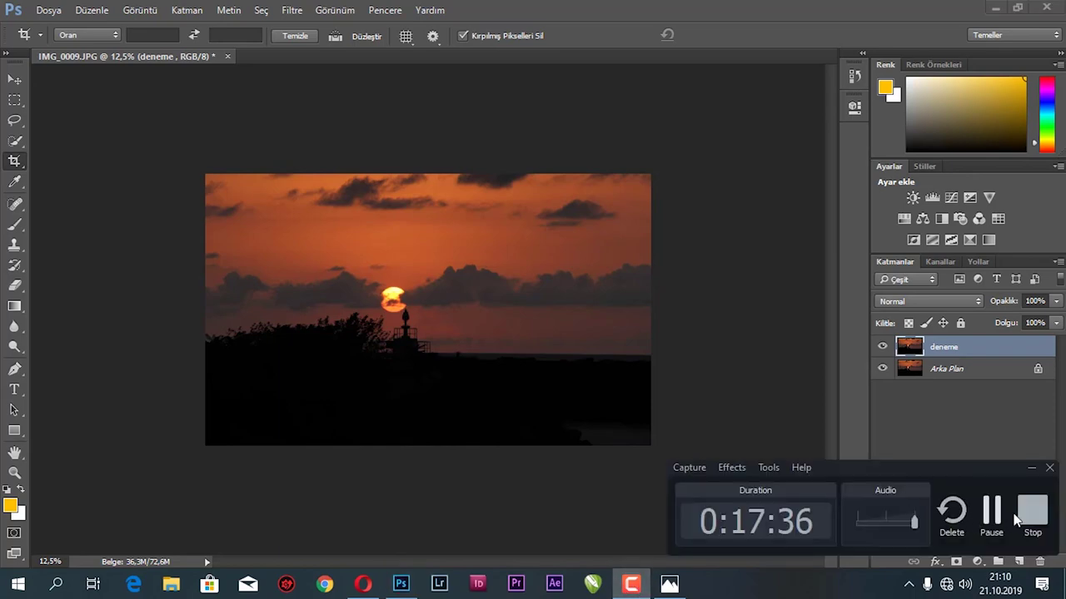